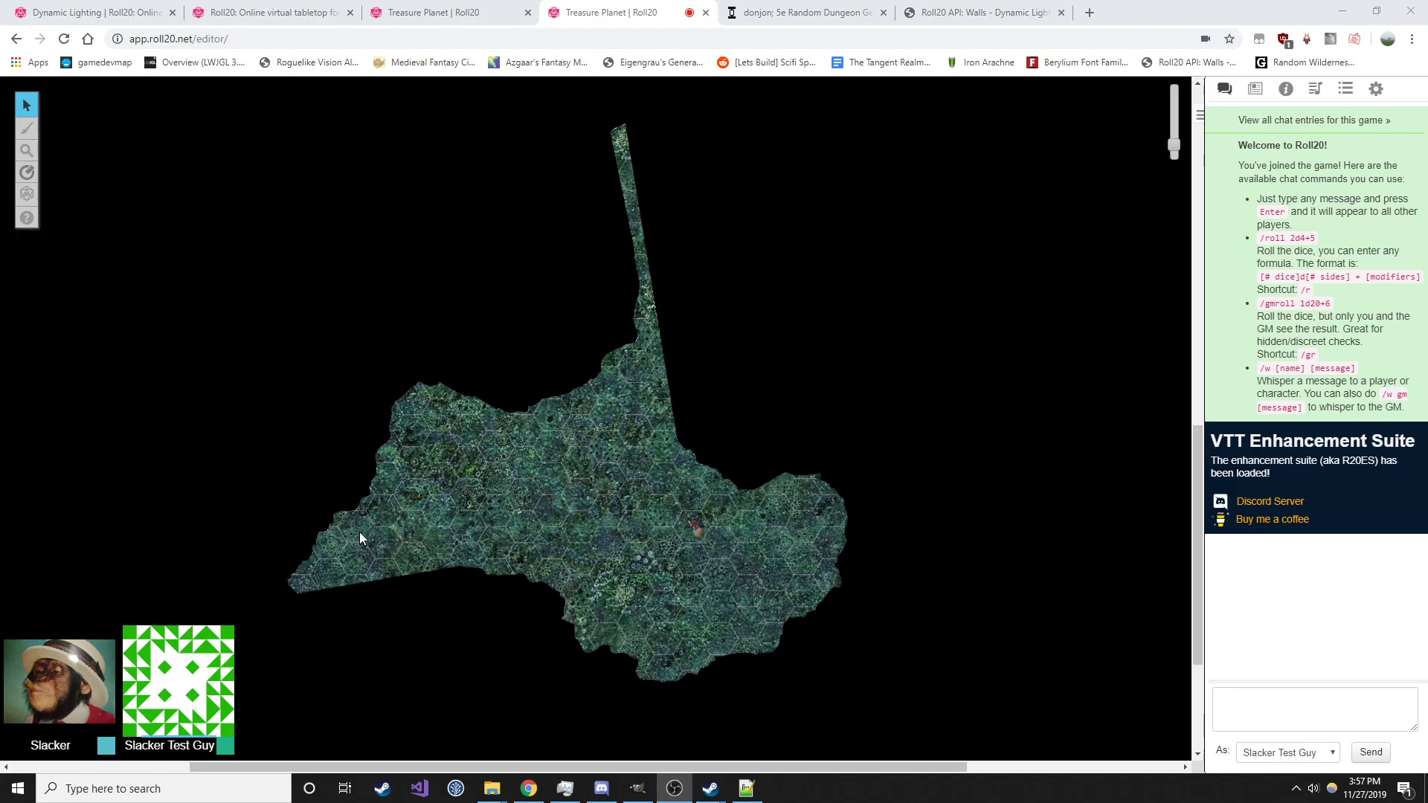
Move the character token from the eastern cave area to the western arm of the Treasure Planet map
left_click_drag(686, 518, 449, 506)
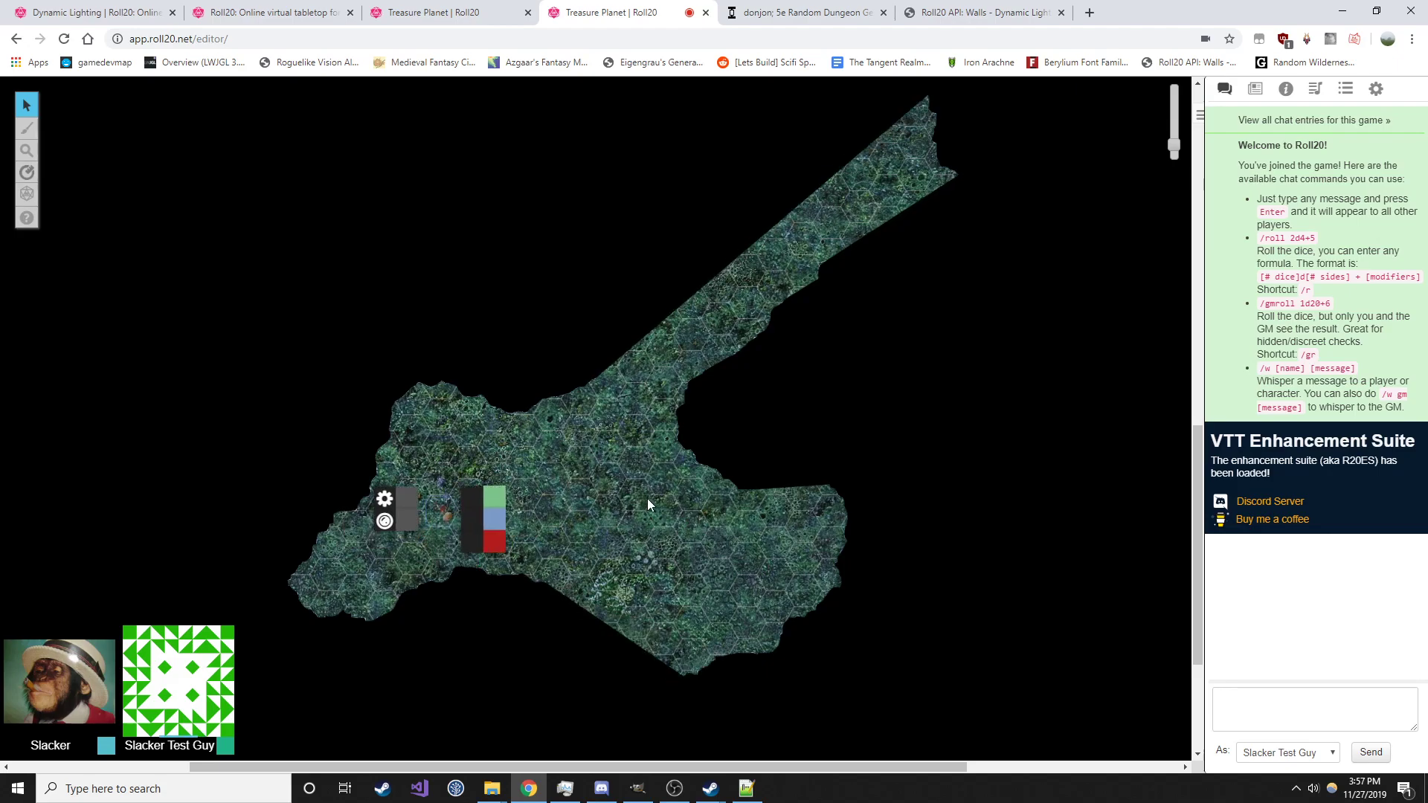
left_click(802, 18)
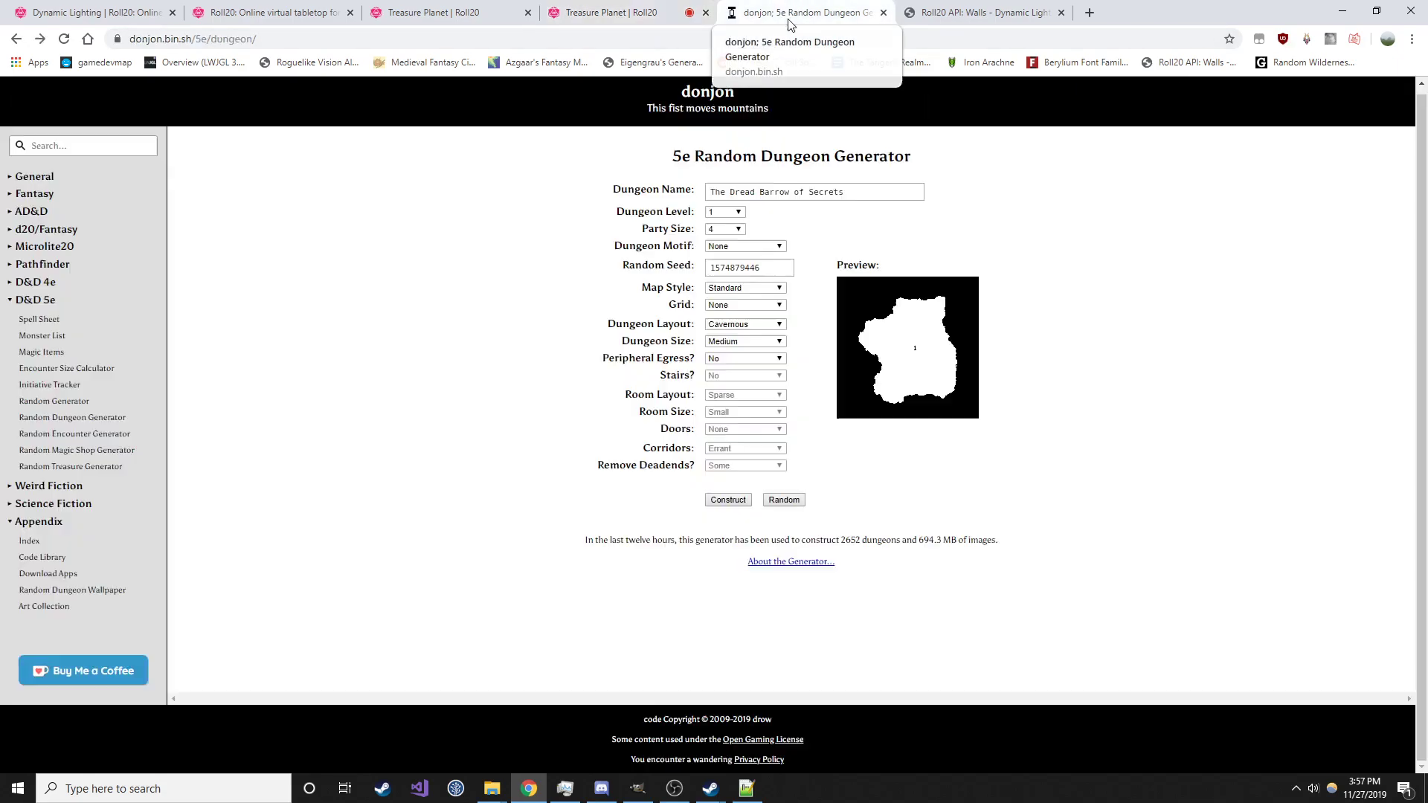
left_click(565, 13)
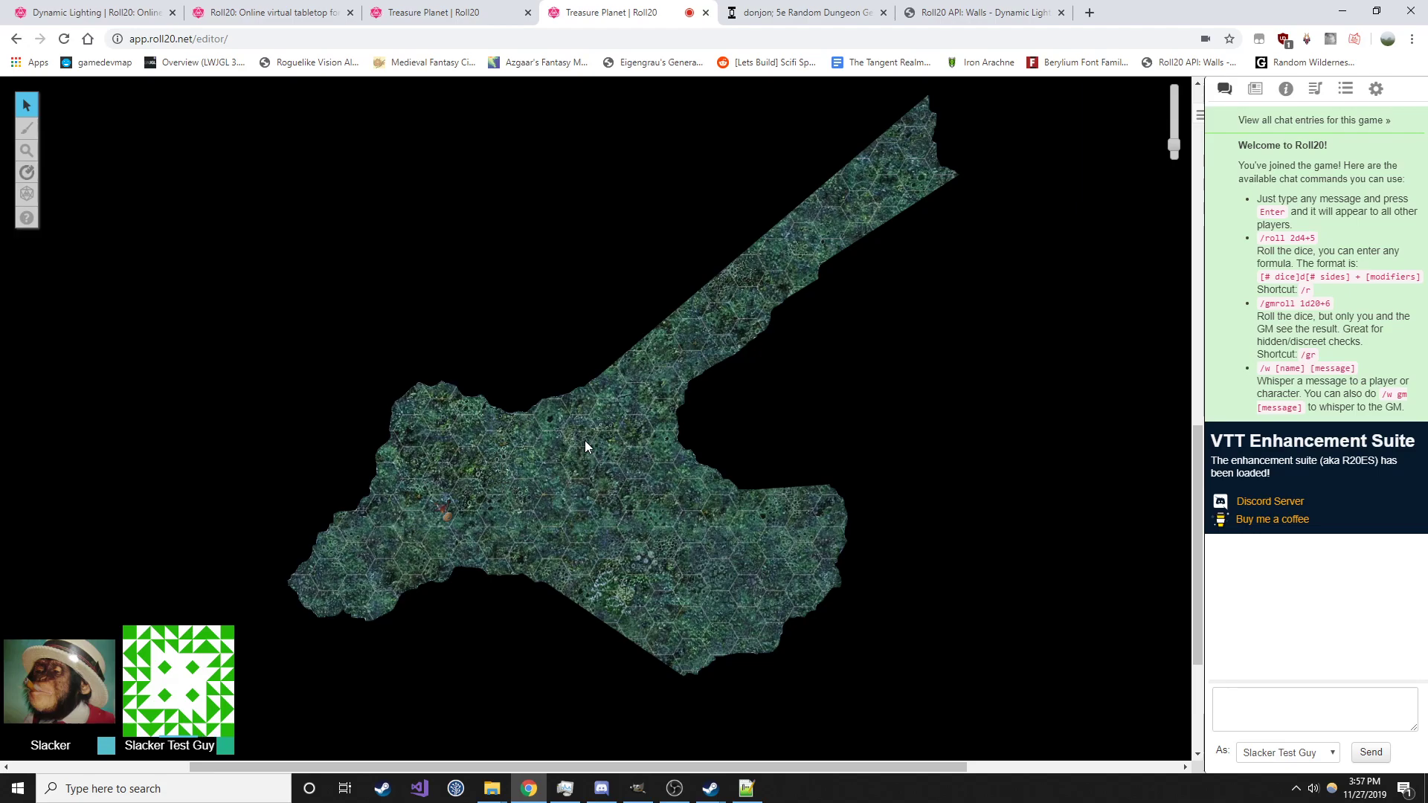
left_click(644, 792)
left_click(647, 794)
scroll(552, 520, "up", 3)
scroll(552, 519, "right", 1)
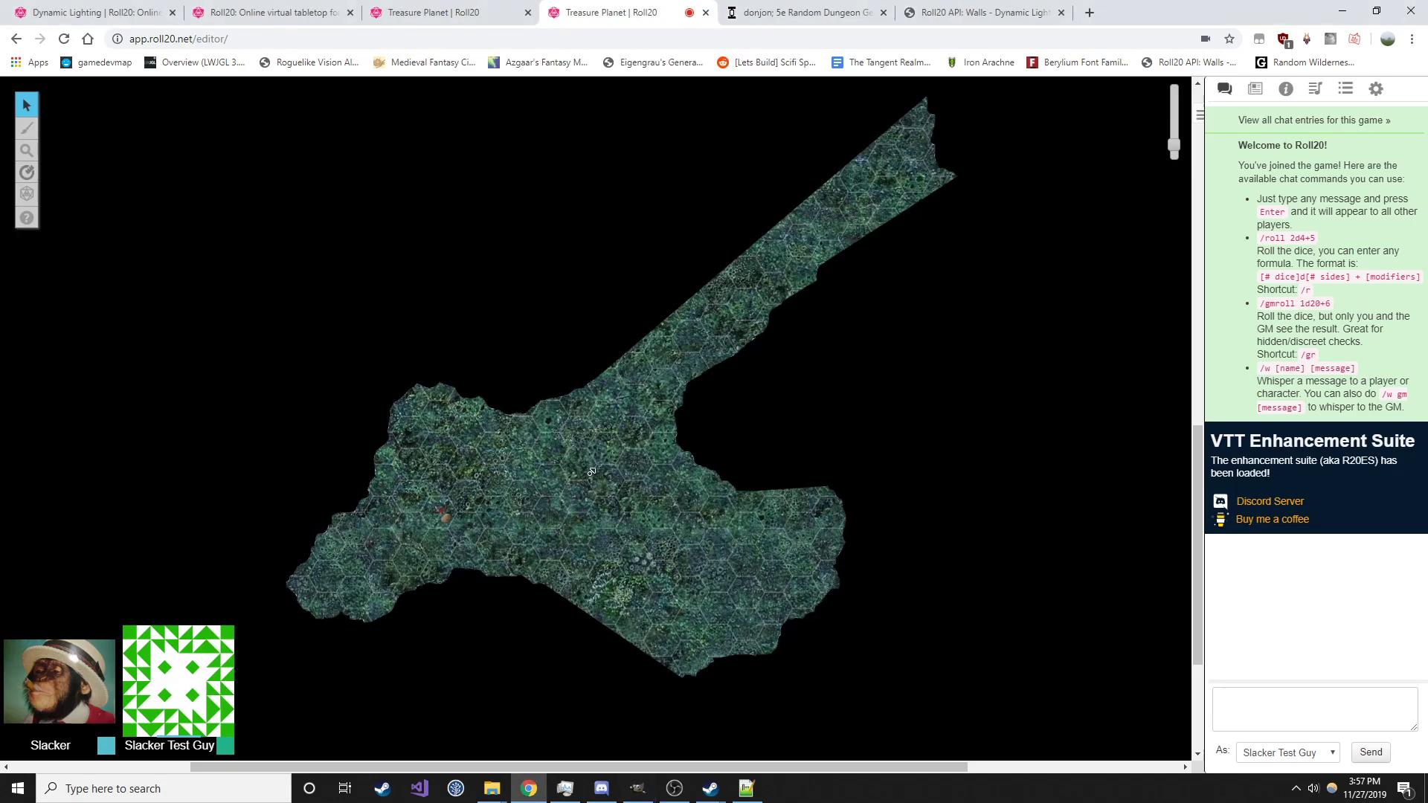
scroll(534, 502, "down", 3)
scroll(533, 501, "left", 1)
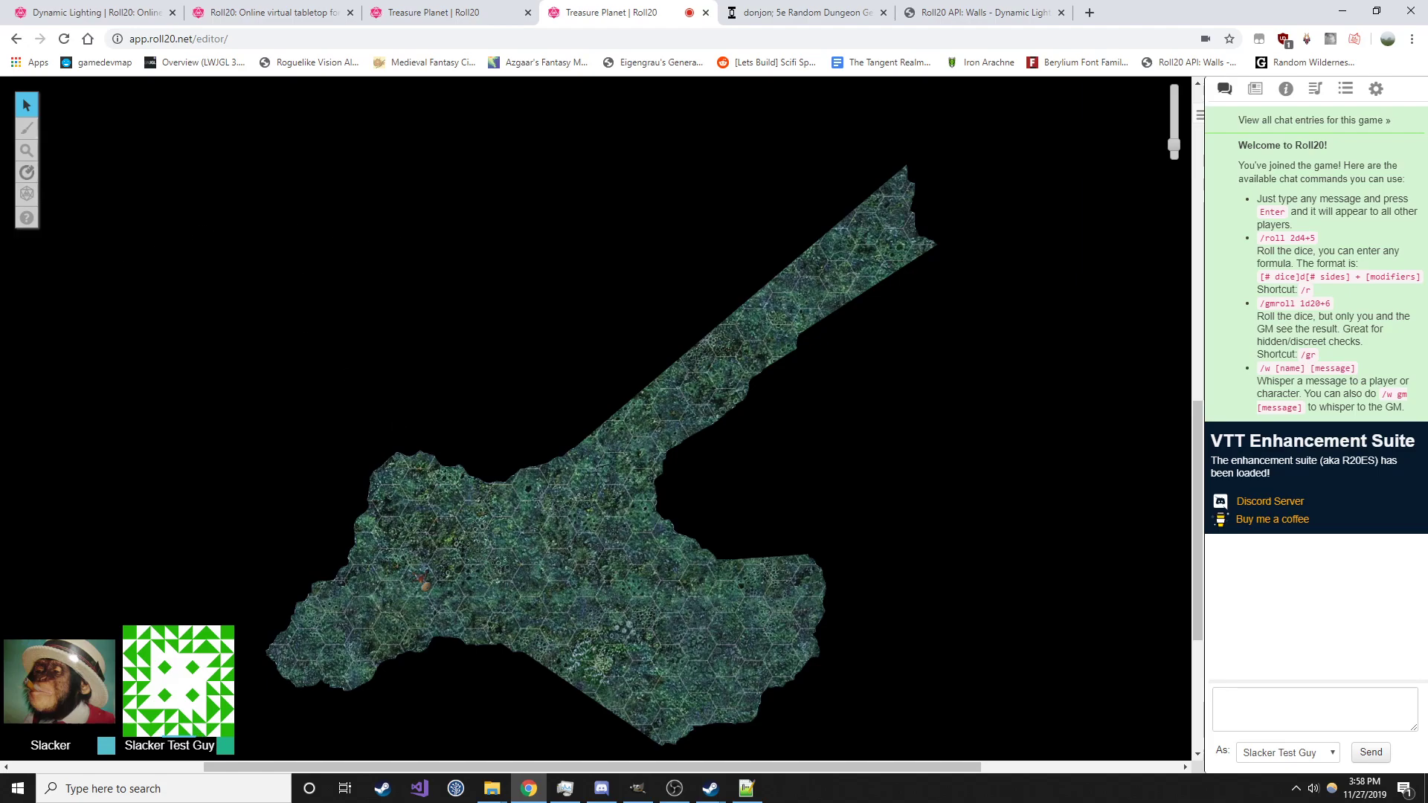
key("alt+Tab")
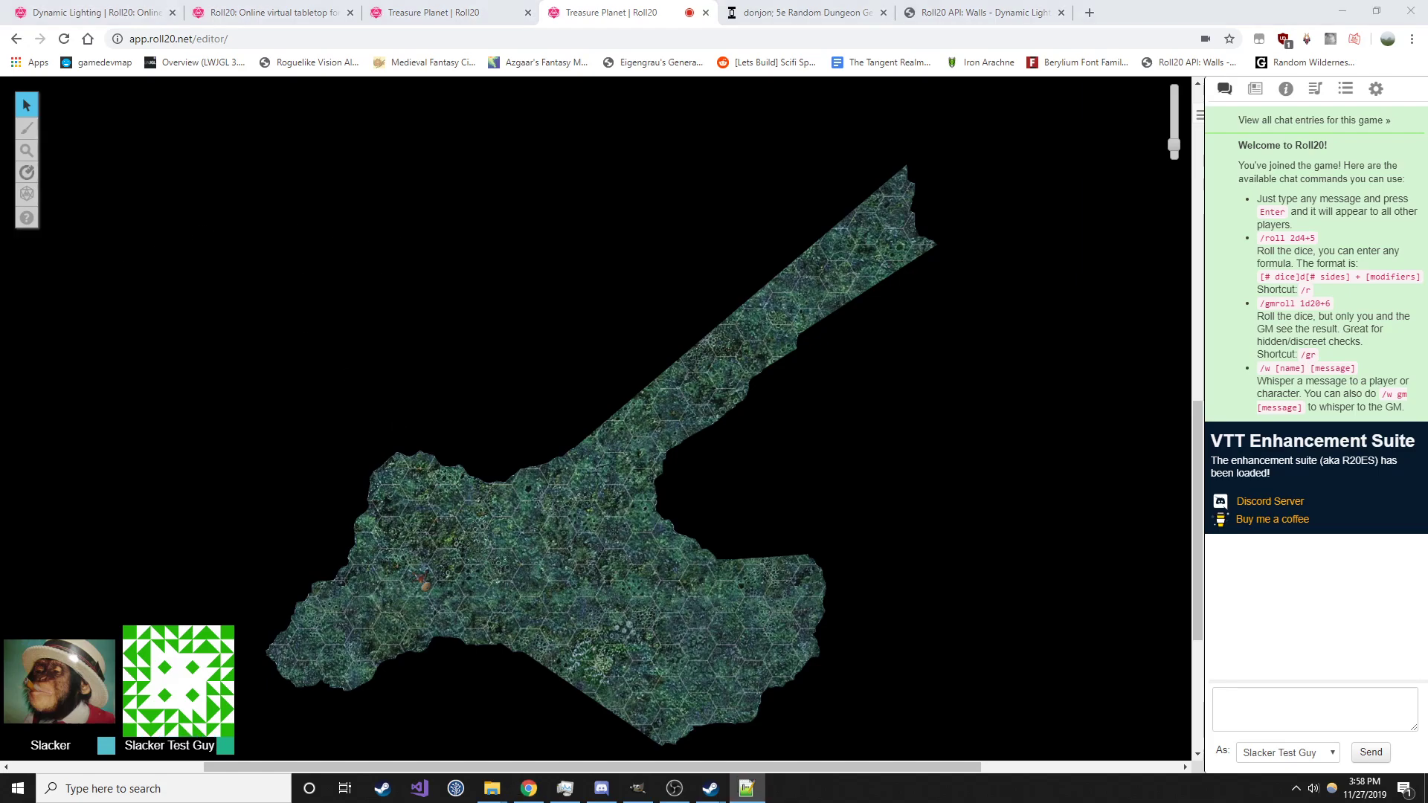
key("alt+Tab")
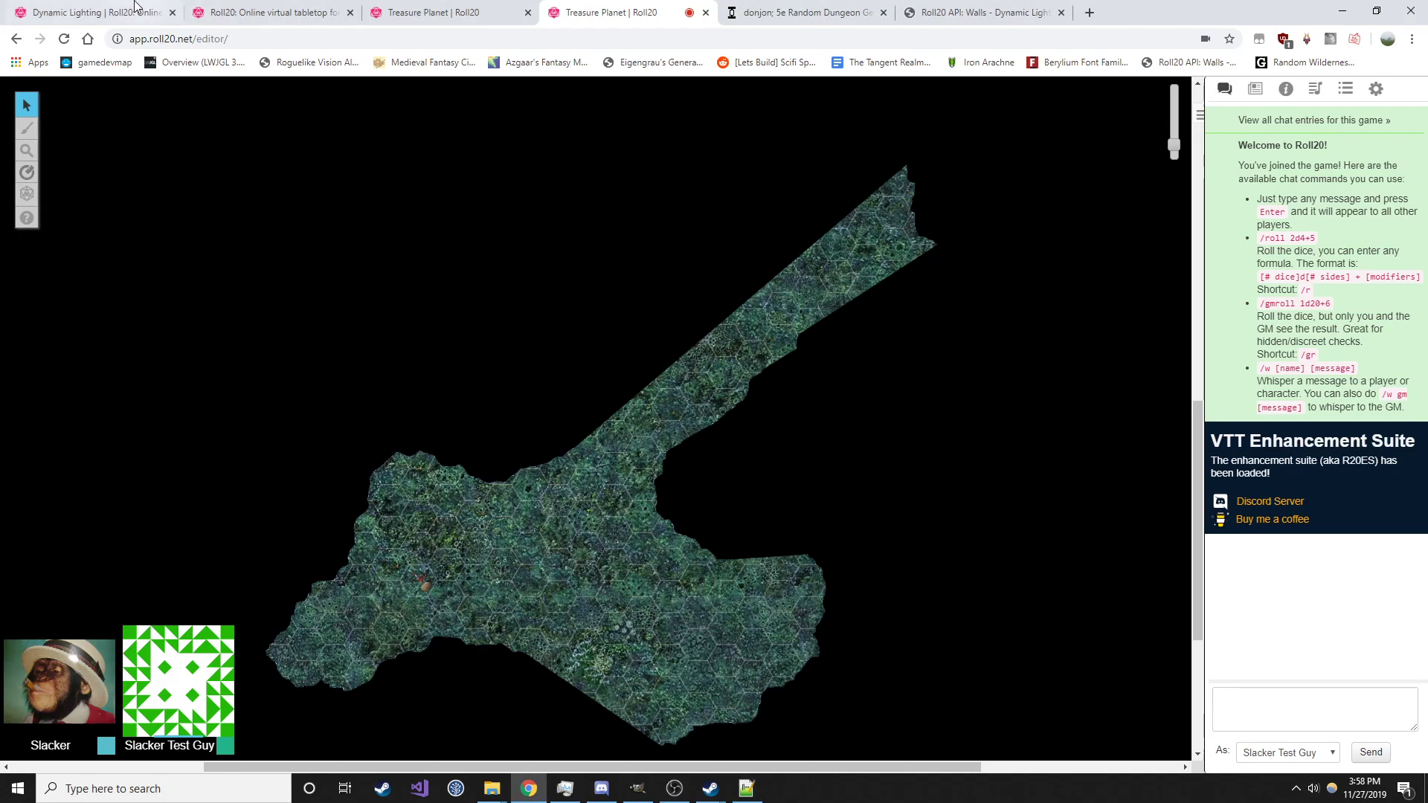
Open the API Scripts page of the Dynamic Lighting game
key("ctrl+1")
left_click(796, 526)
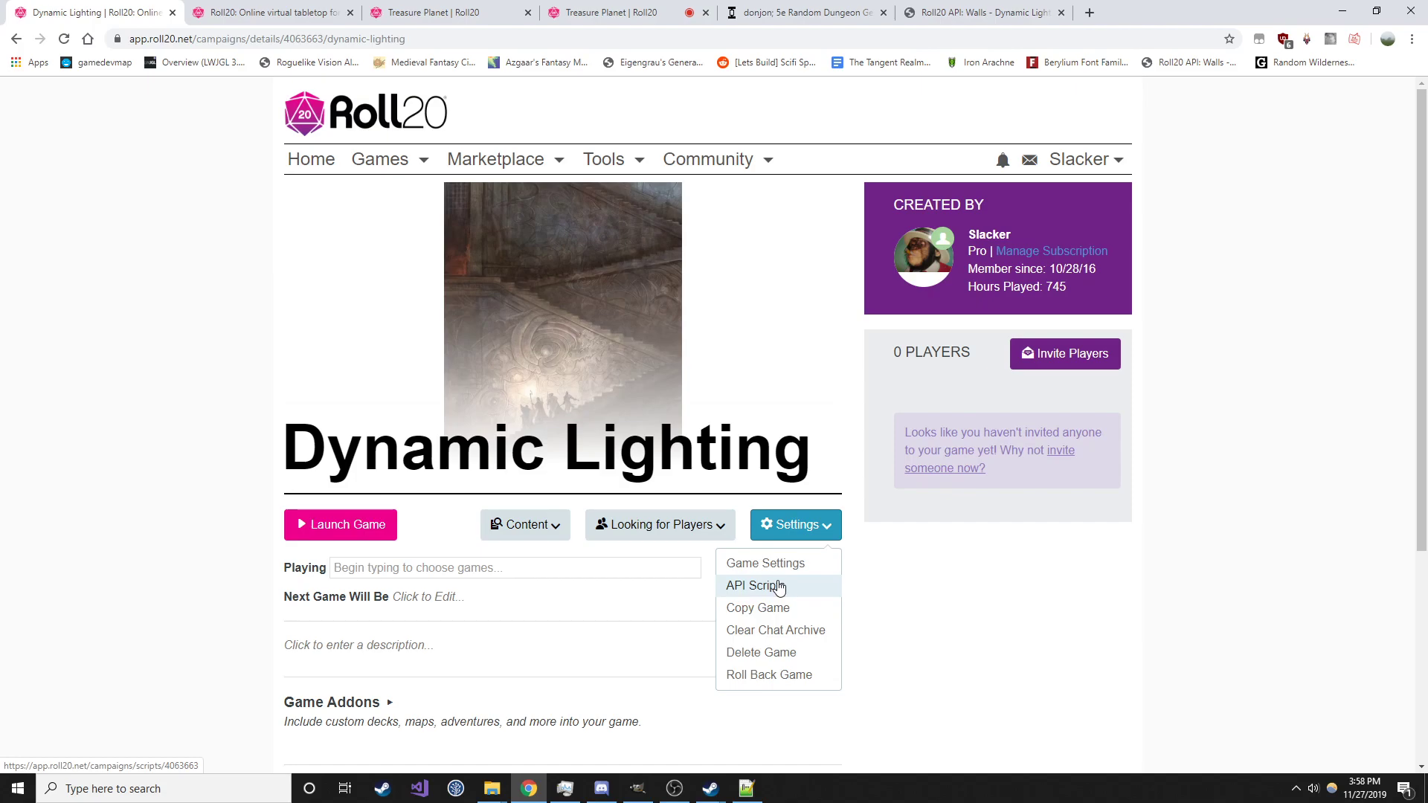
left_click(823, 489)
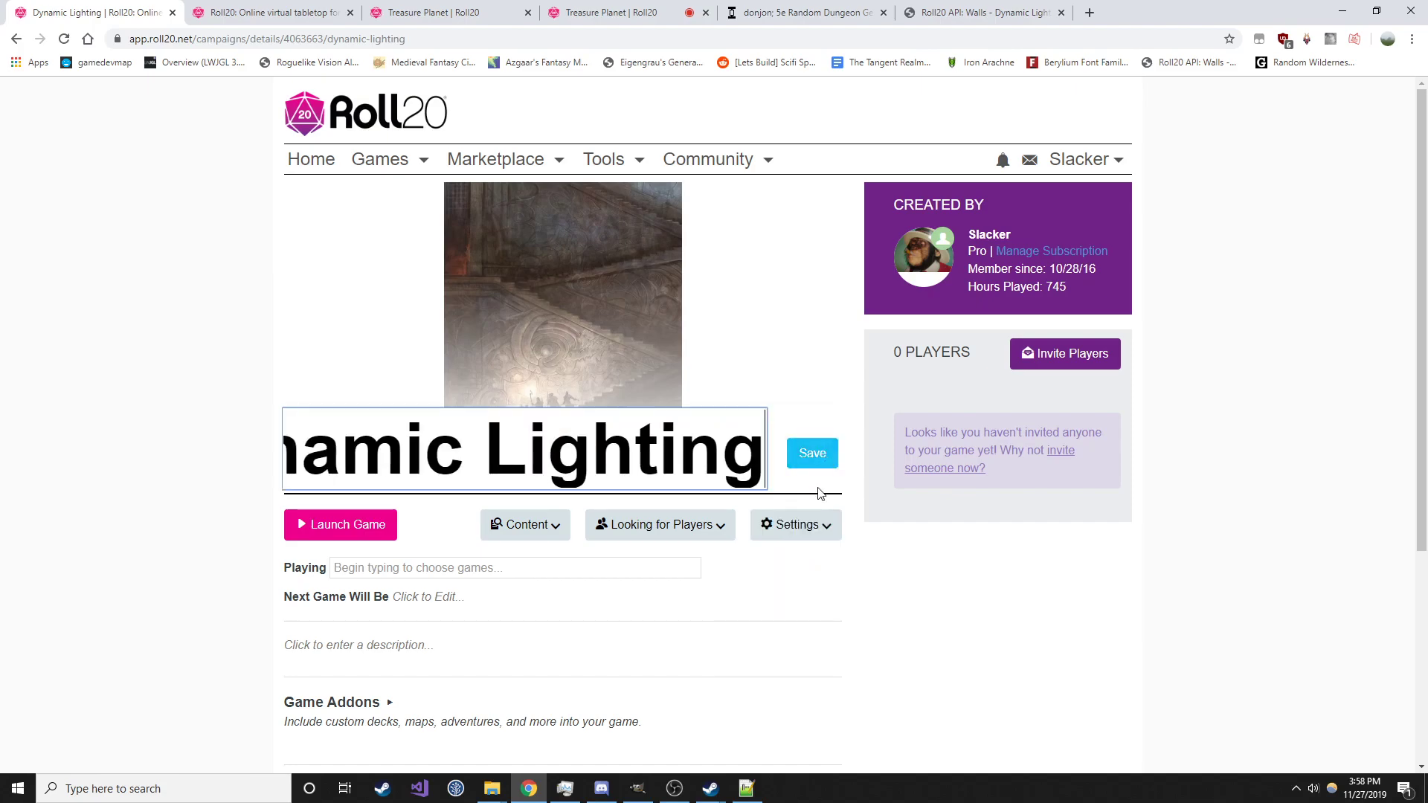
left_click(811, 526)
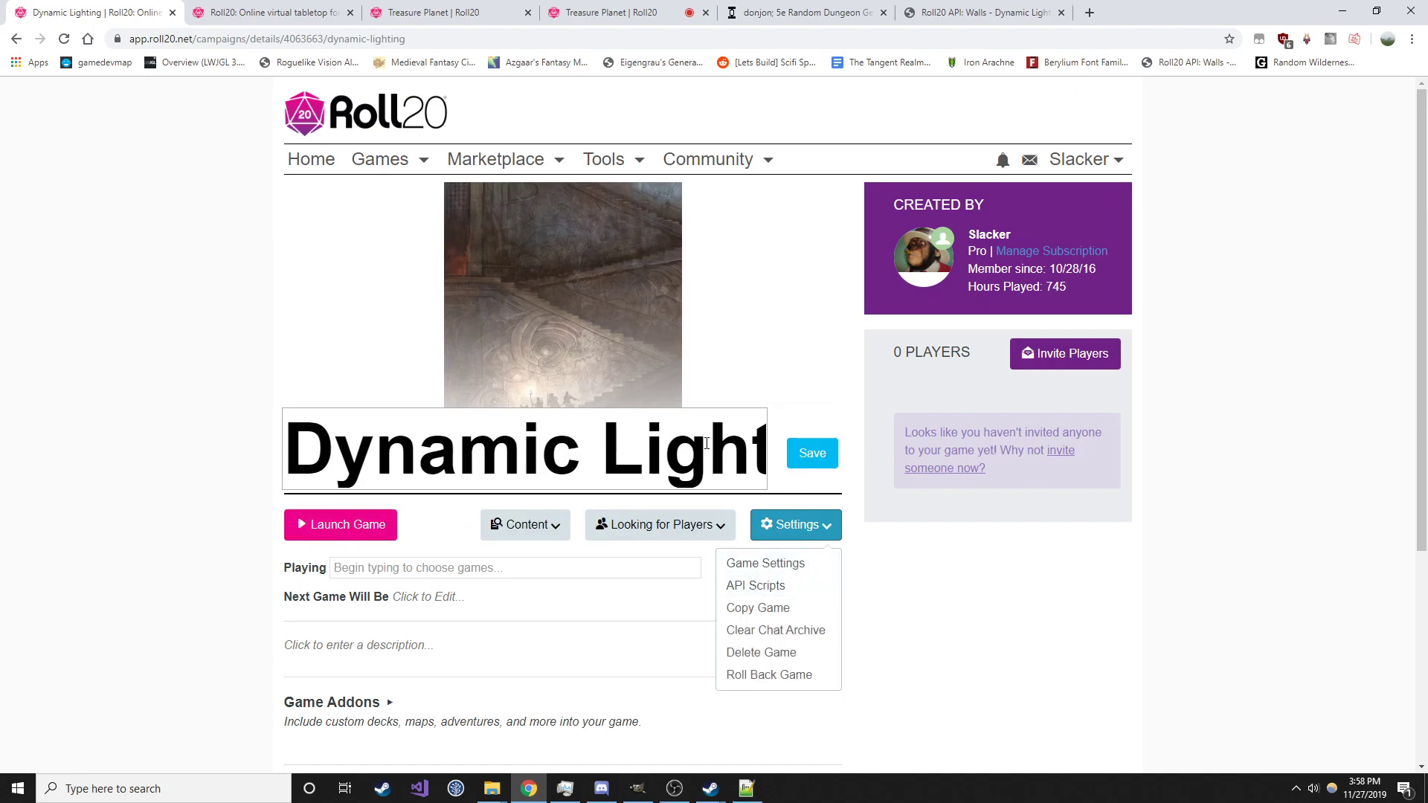
left_click(776, 592)
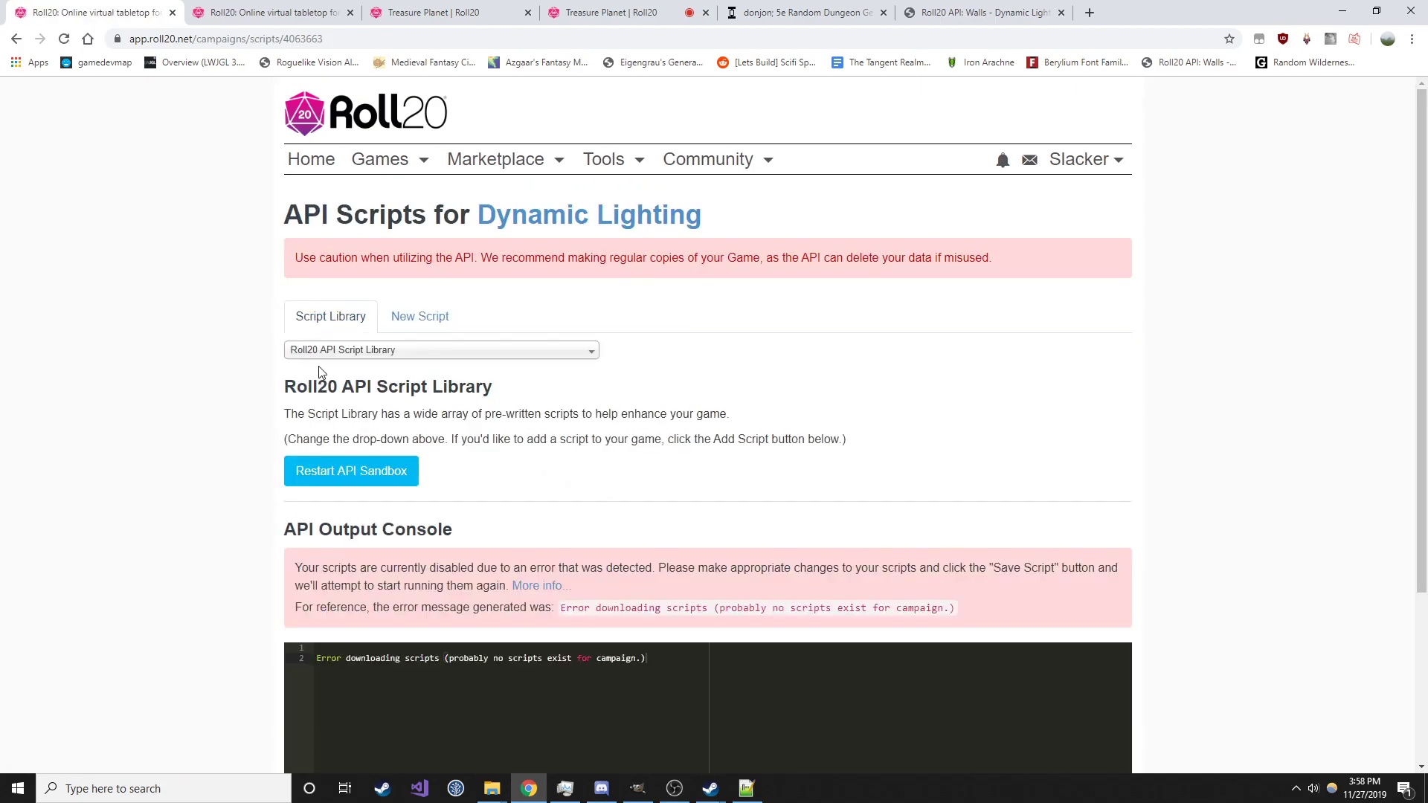
Find the Walls script in the API Script Library and add it to the game
left_click(353, 354)
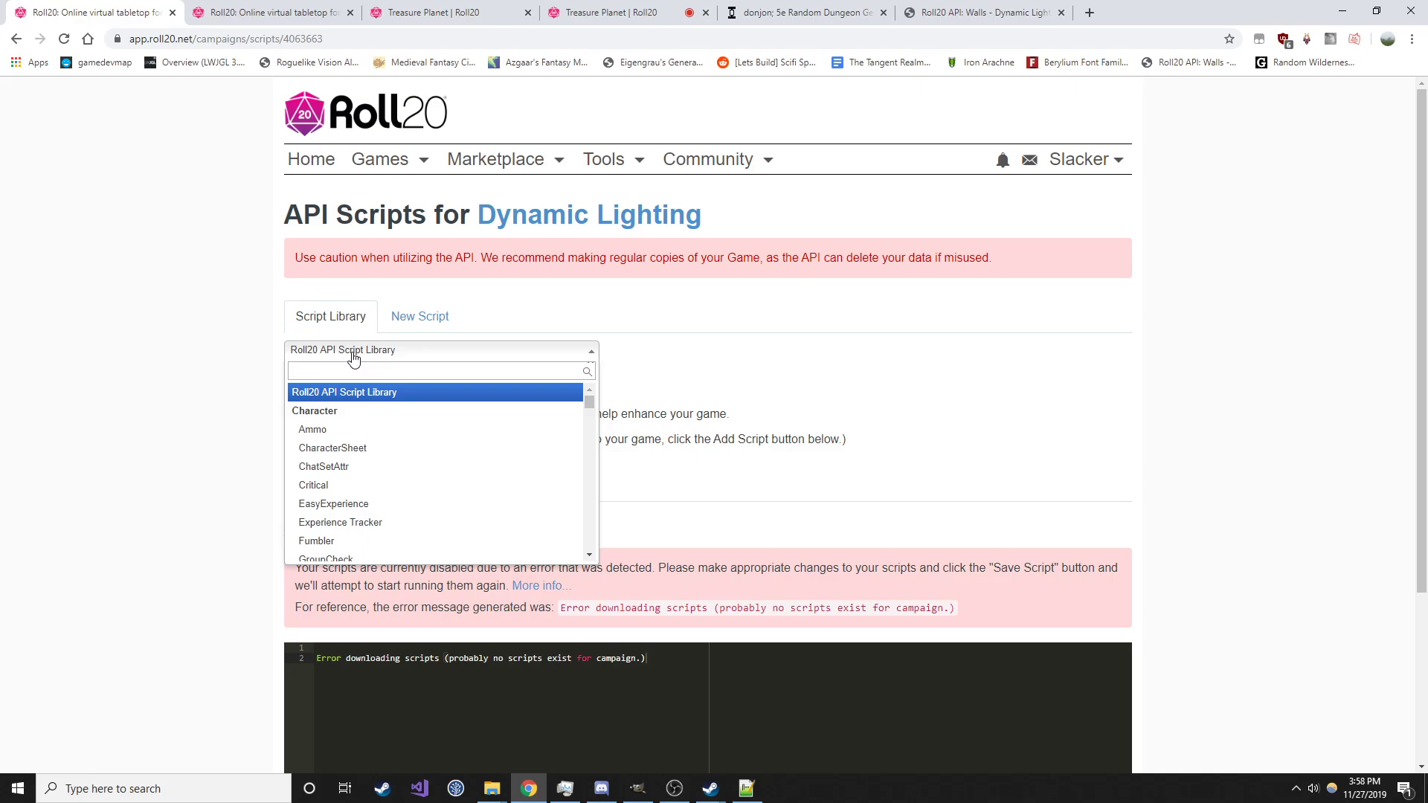
type("walls")
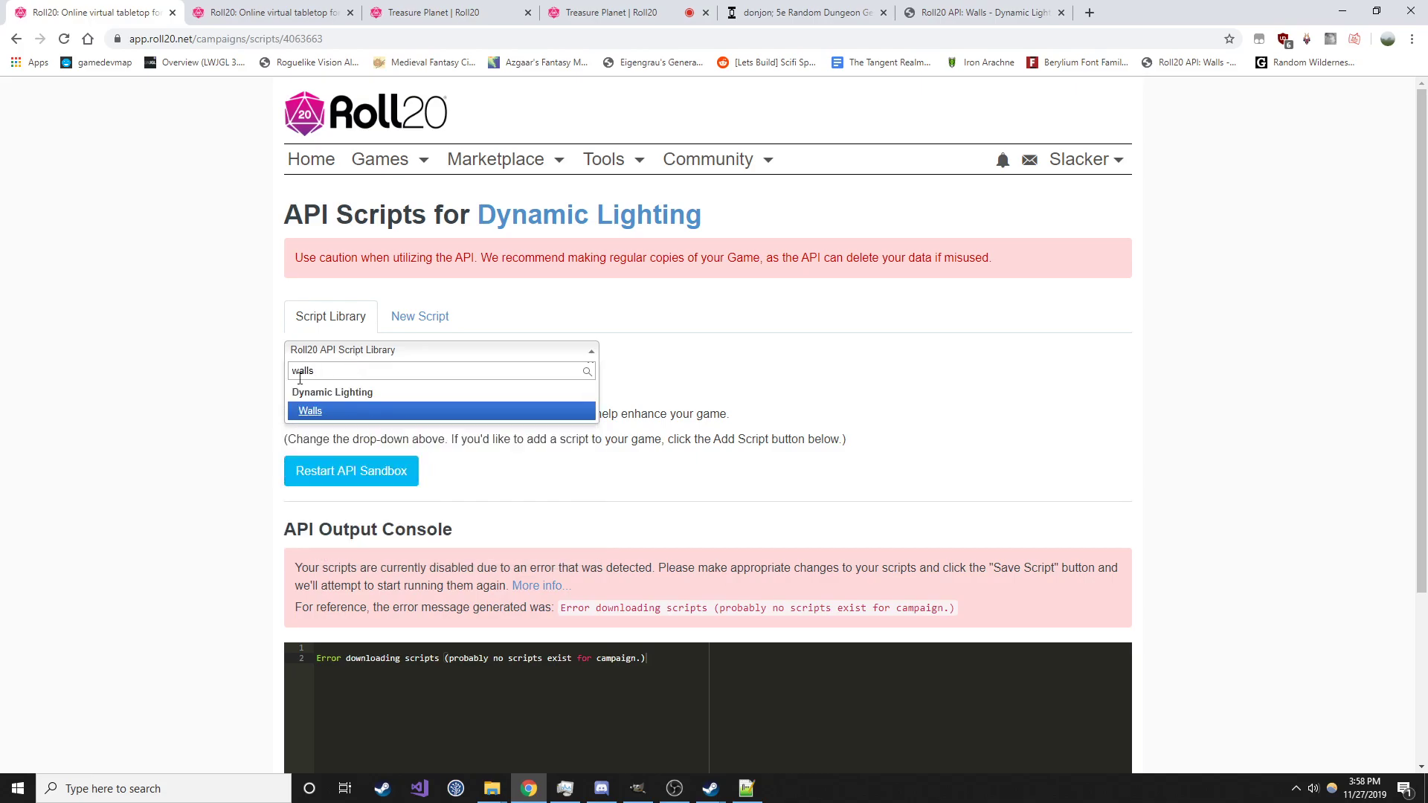
left_click(344, 413)
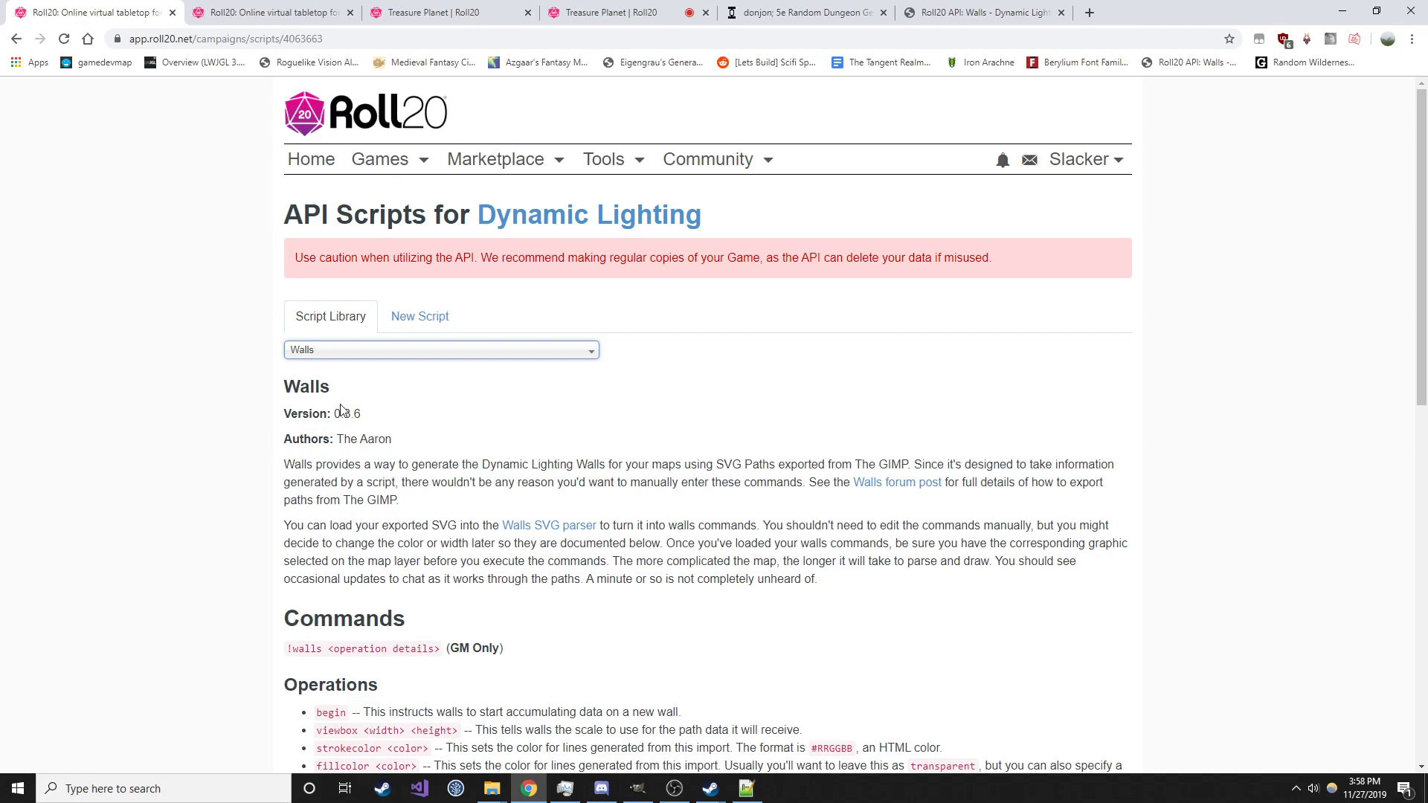
scroll(557, 424, "down", 2)
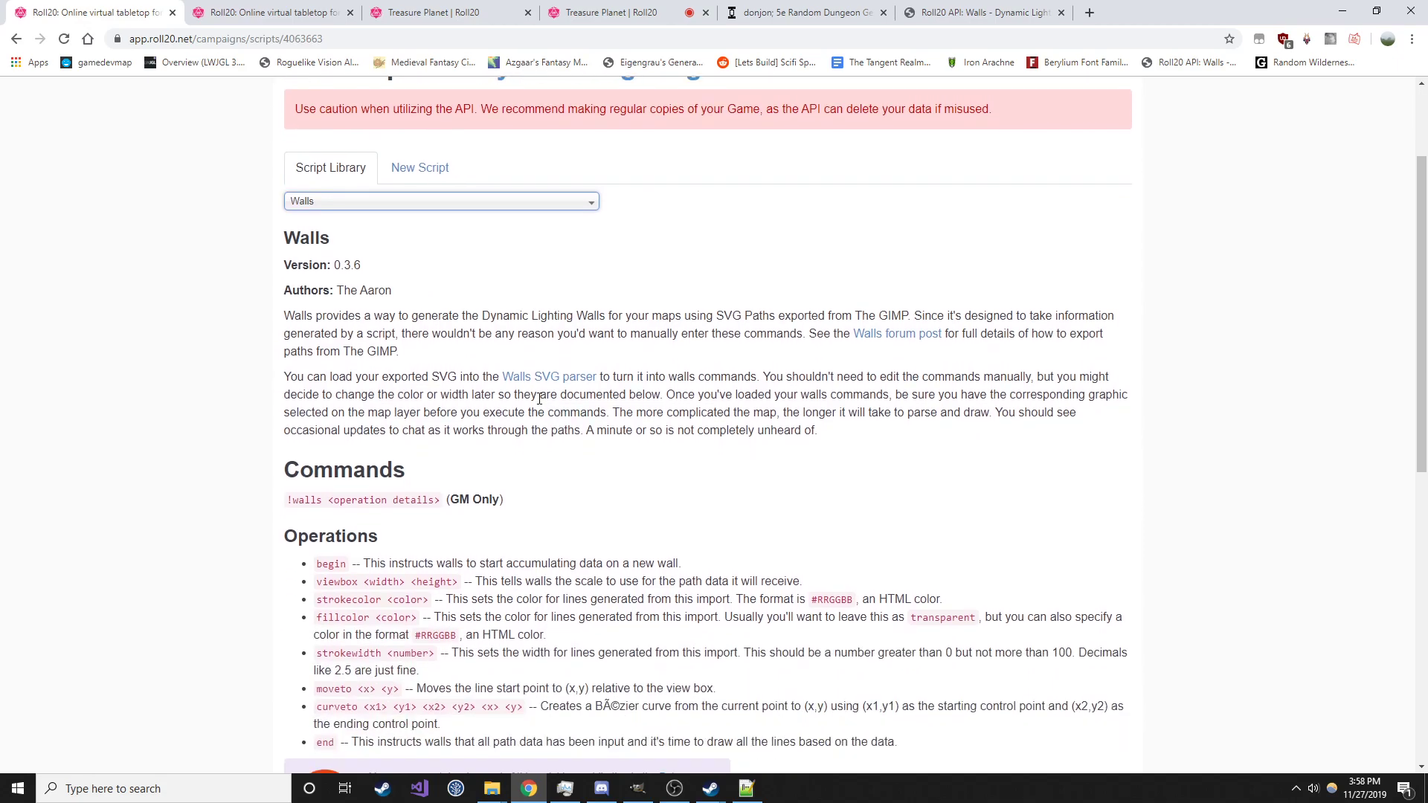
scroll(845, 320, "down", 3)
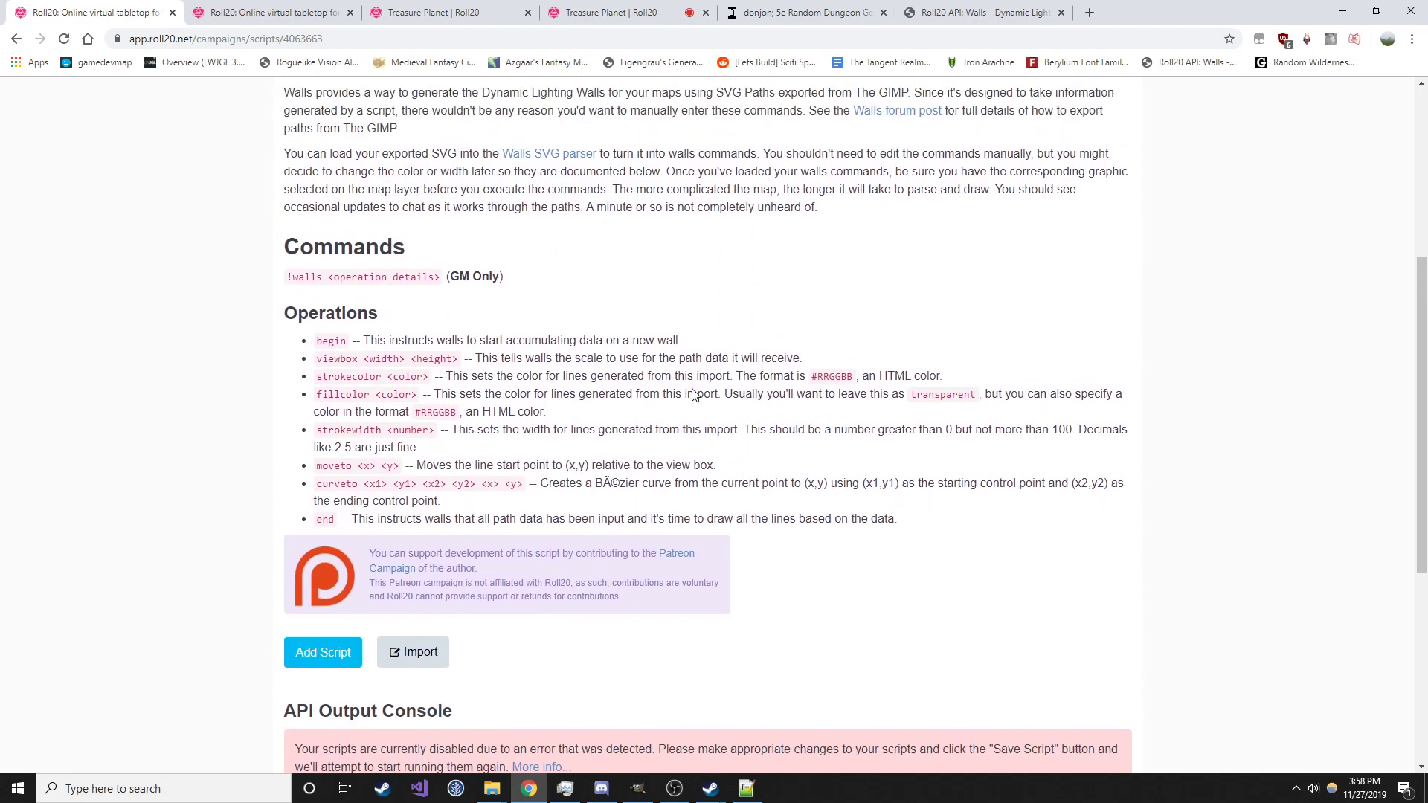
left_click(327, 653)
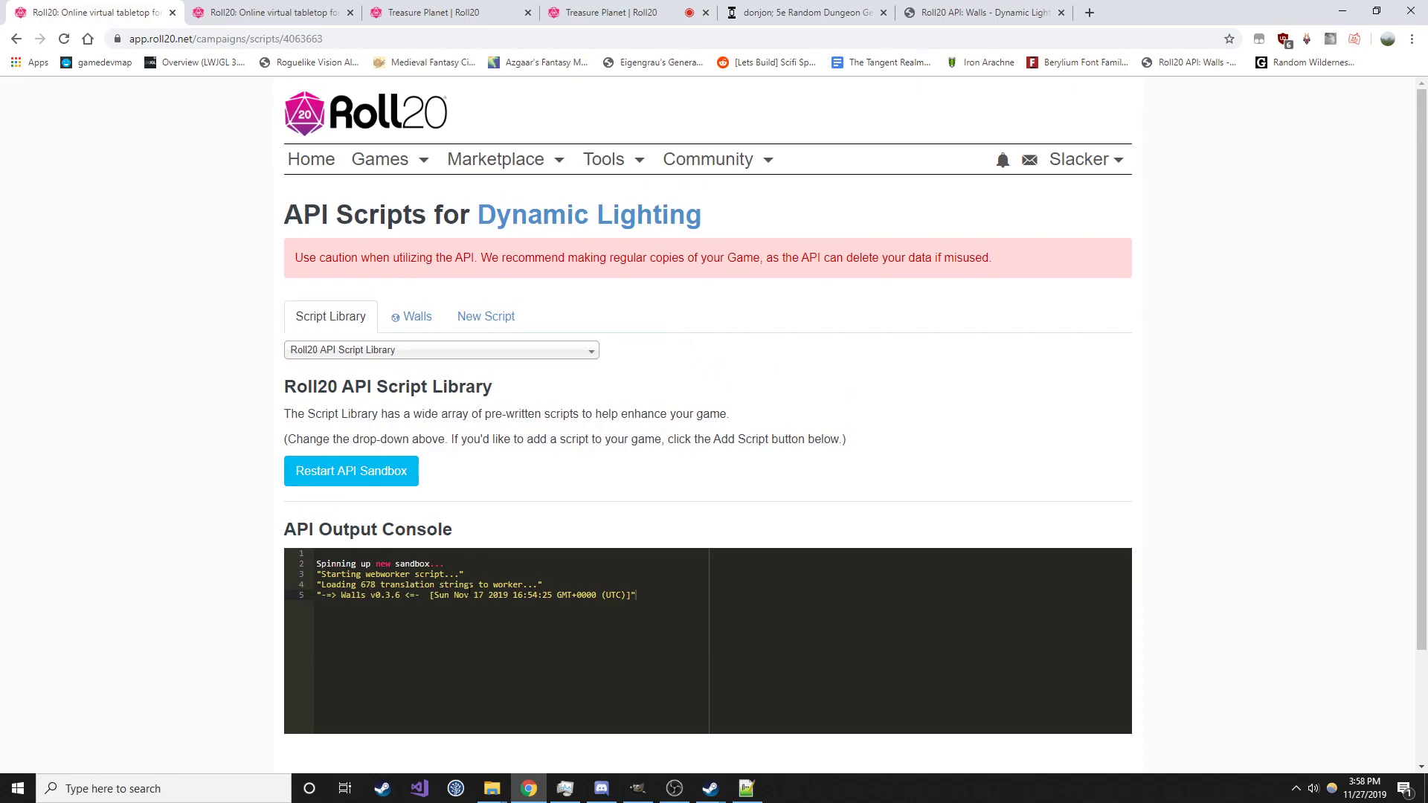
left_click_drag(469, 585, 544, 585)
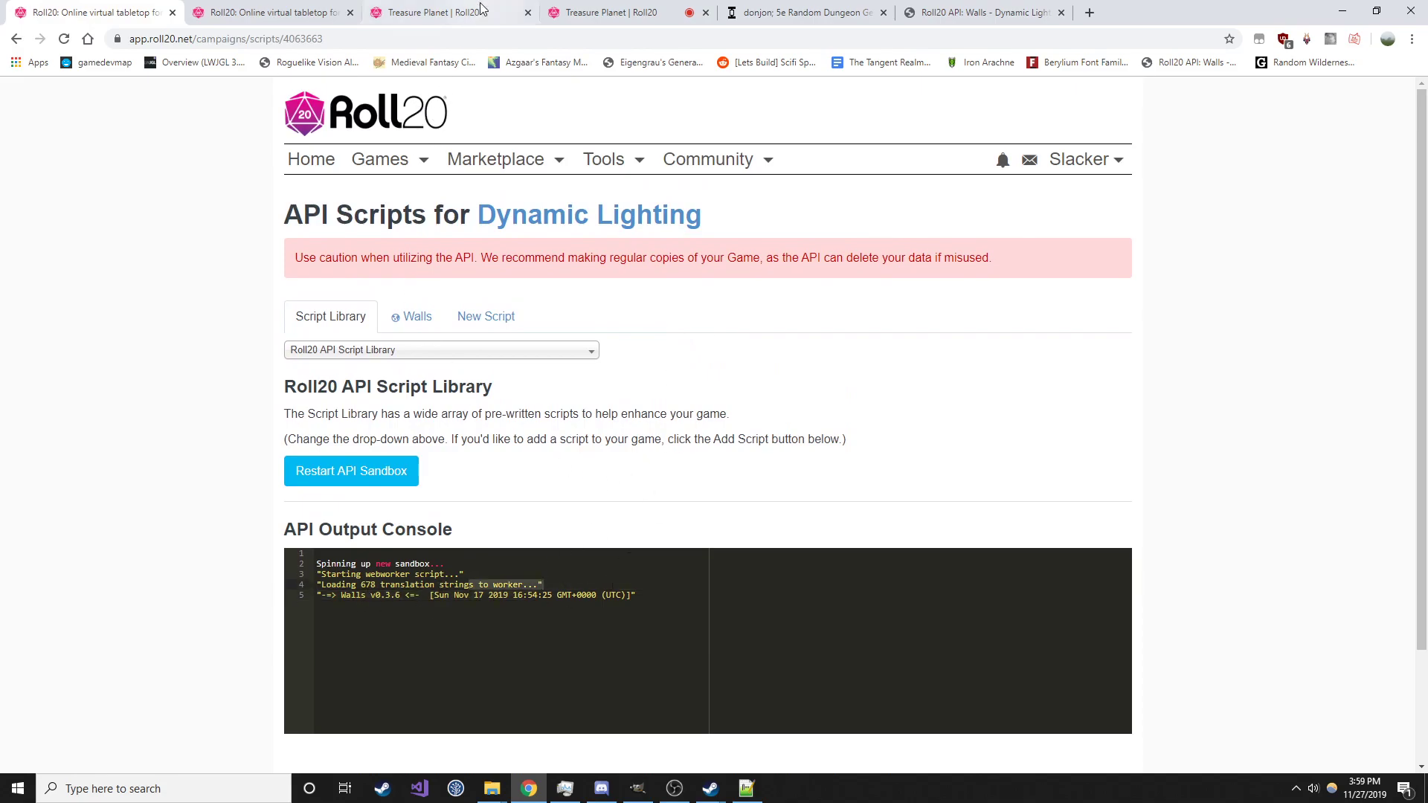
left_click(621, 8)
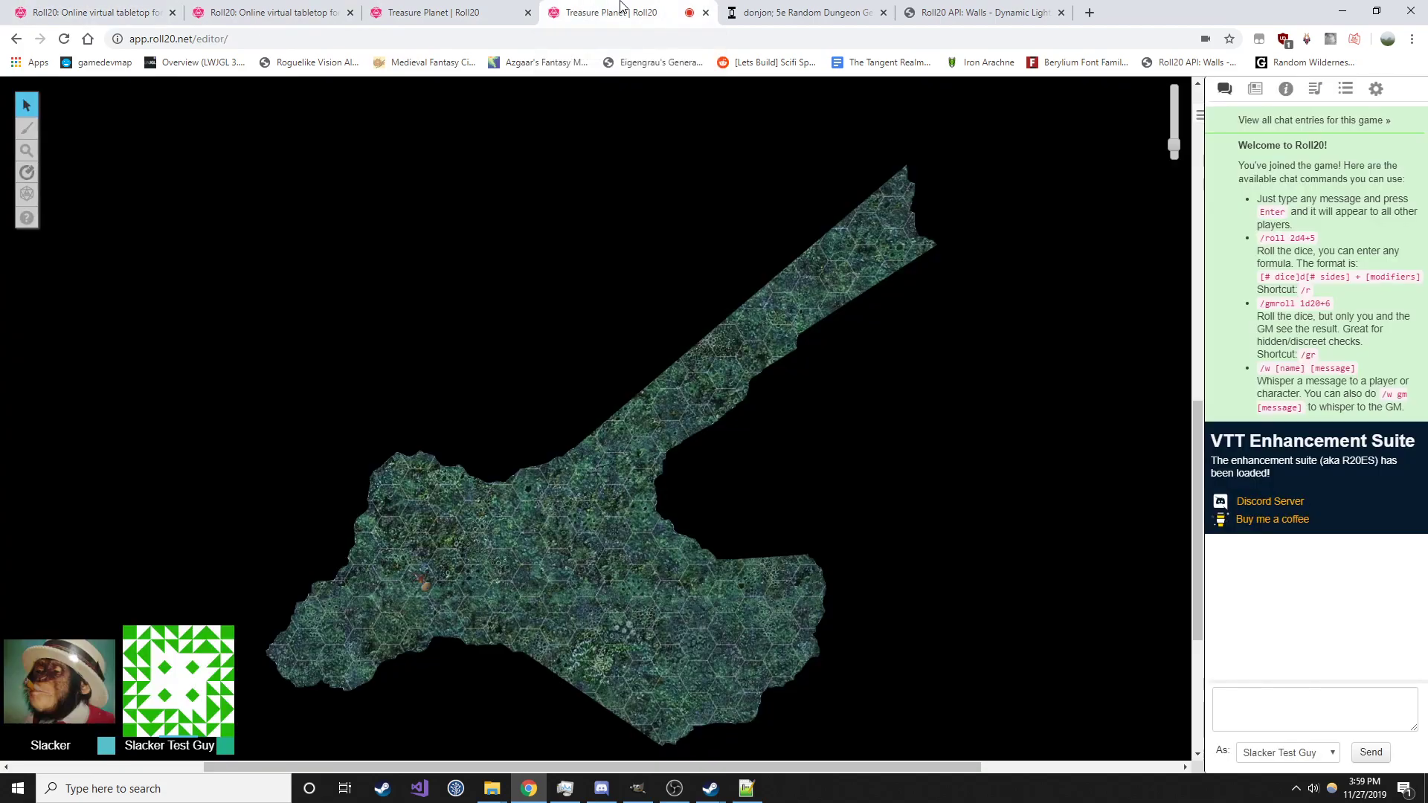
scroll(774, 283, "down", 2)
scroll(749, 352, "up", 3)
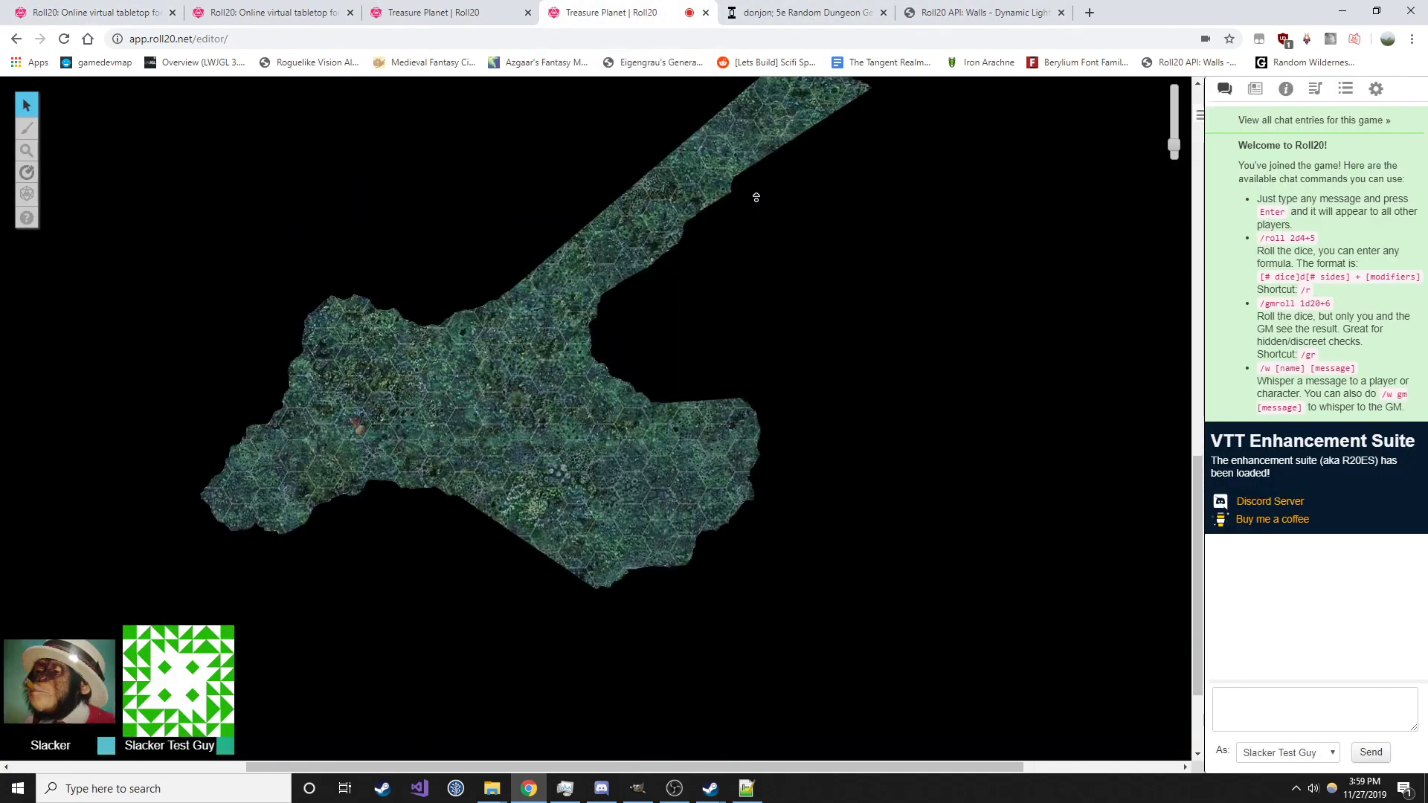
Switch to donjon's 5e Random Dungeon Generator and construct The Dread Barrow of Secrets with the Cavernous layout
left_click(766, 9)
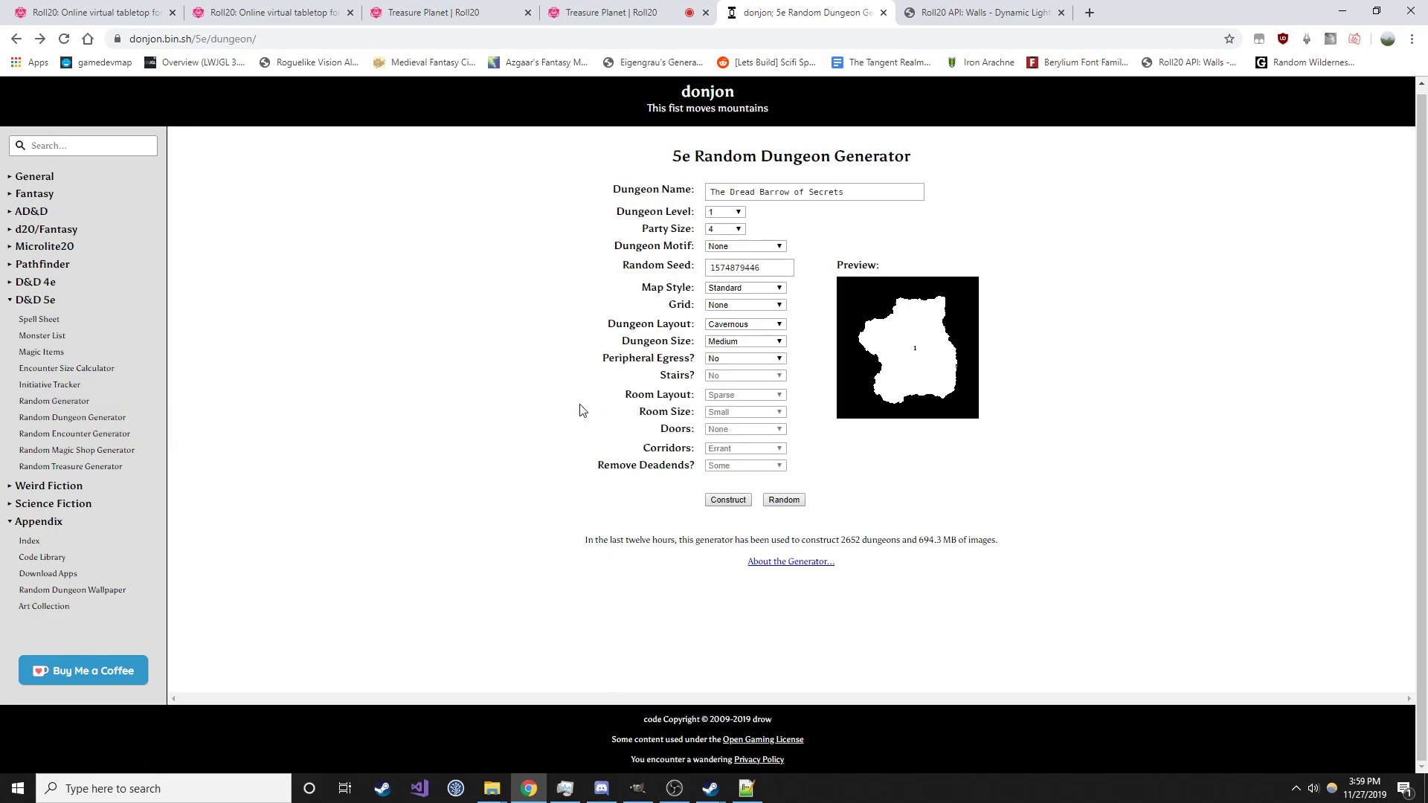
scroll(529, 387, "up", 1)
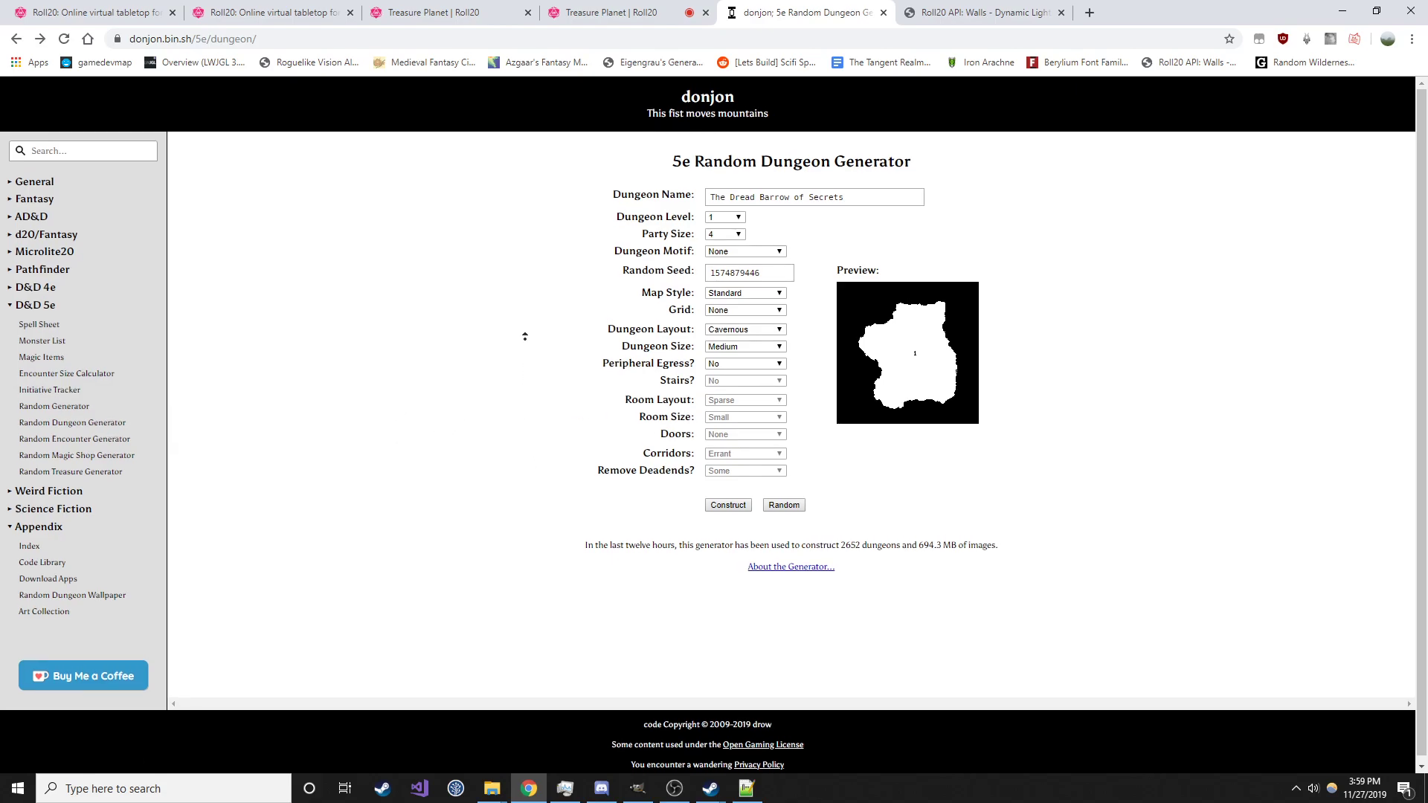
left_click(764, 335)
left_click(764, 335)
double_click(764, 335)
left_click(717, 508)
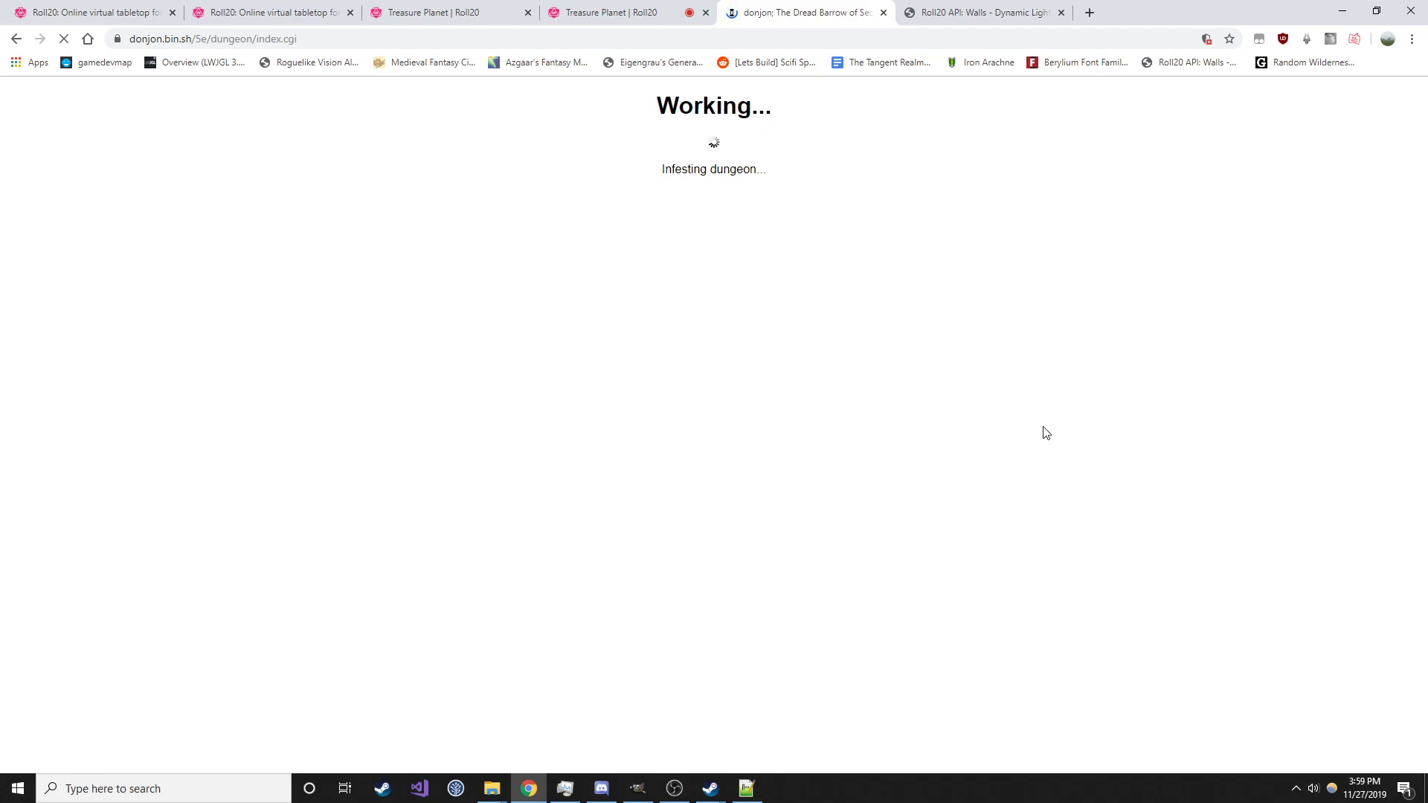
Return to the Roll20 Treasure Planet map and move the character token through the cave to check its line of sight
left_click(610, 12)
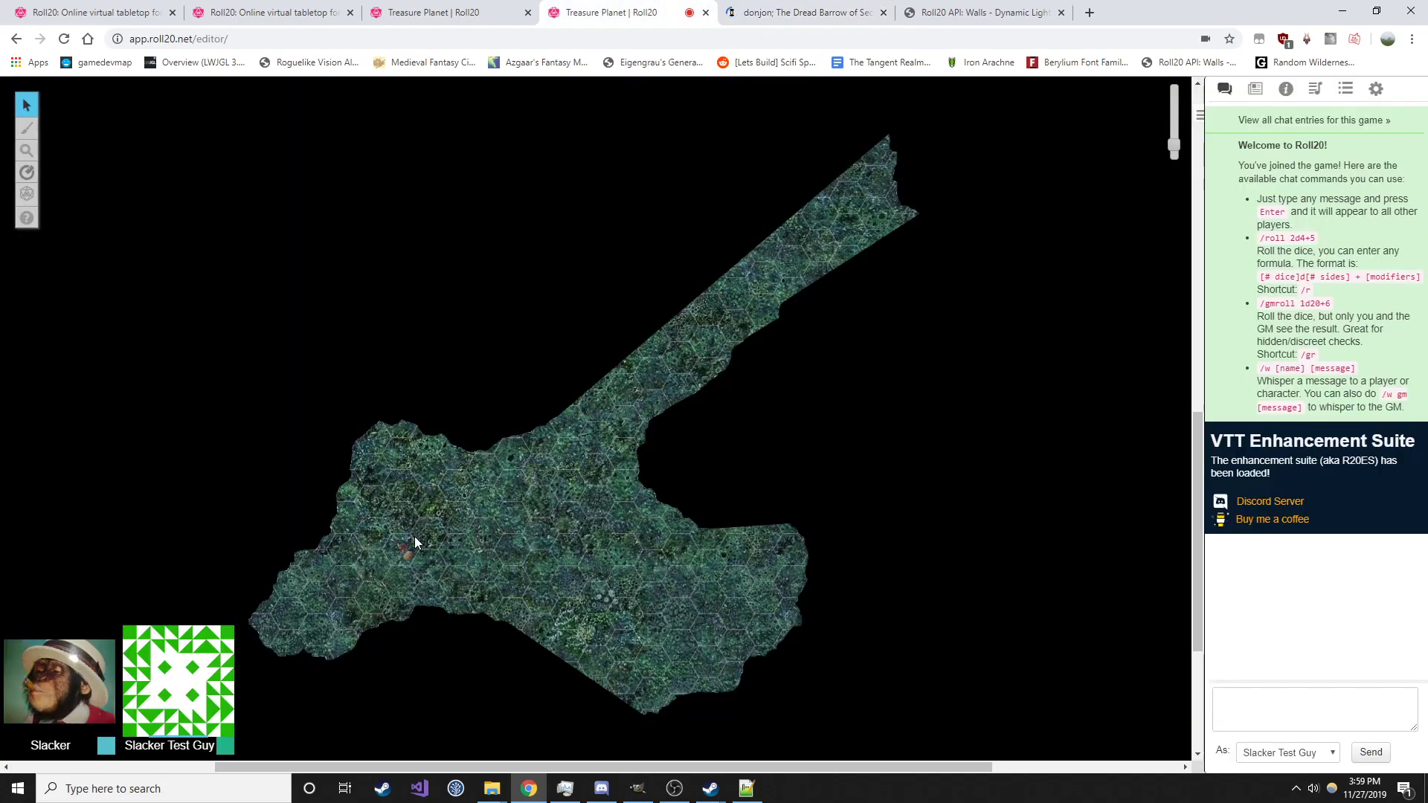
left_click_drag(415, 544, 661, 599)
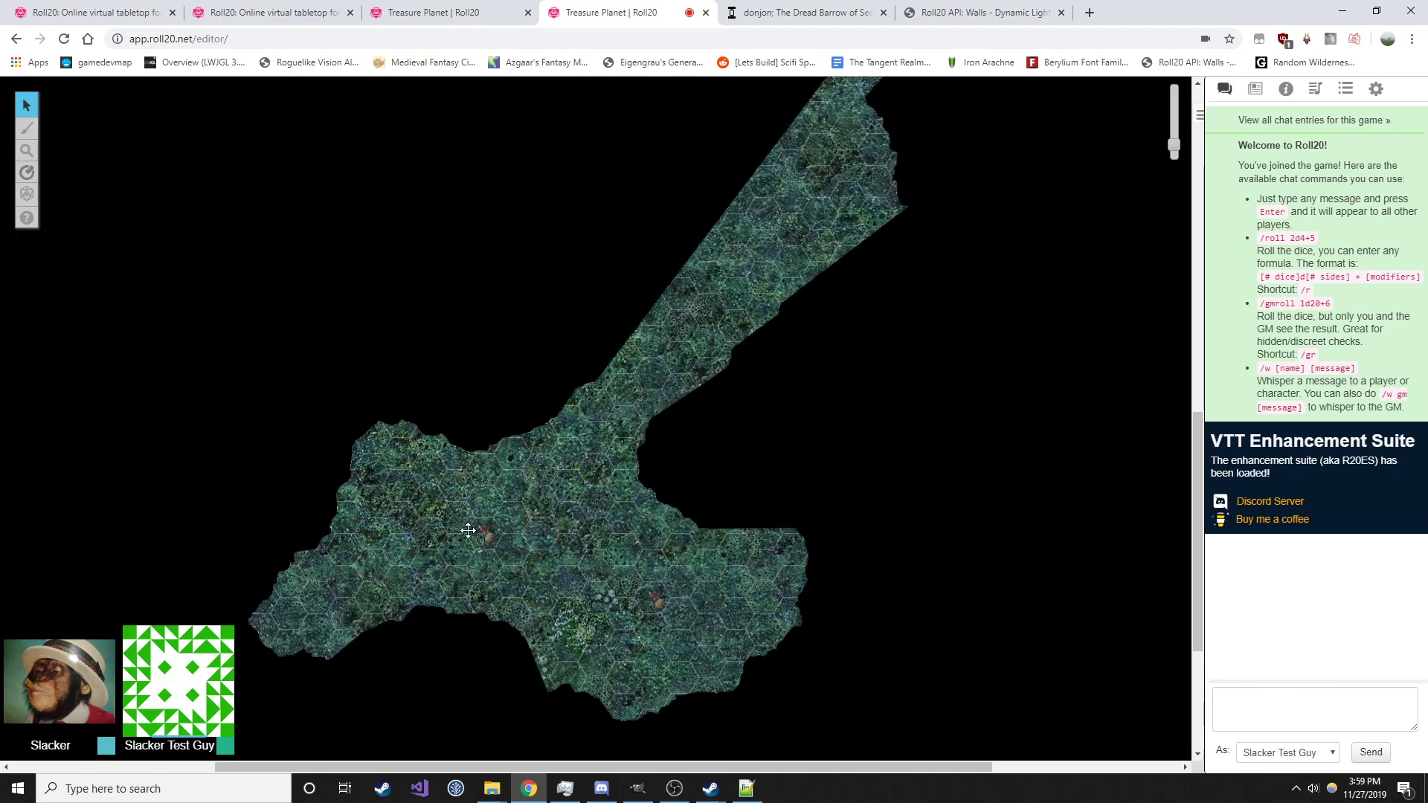
Switch back to the generated donjon dungeon and download its Player's Map
left_click(818, 12)
scroll(819, 406, "down", 2)
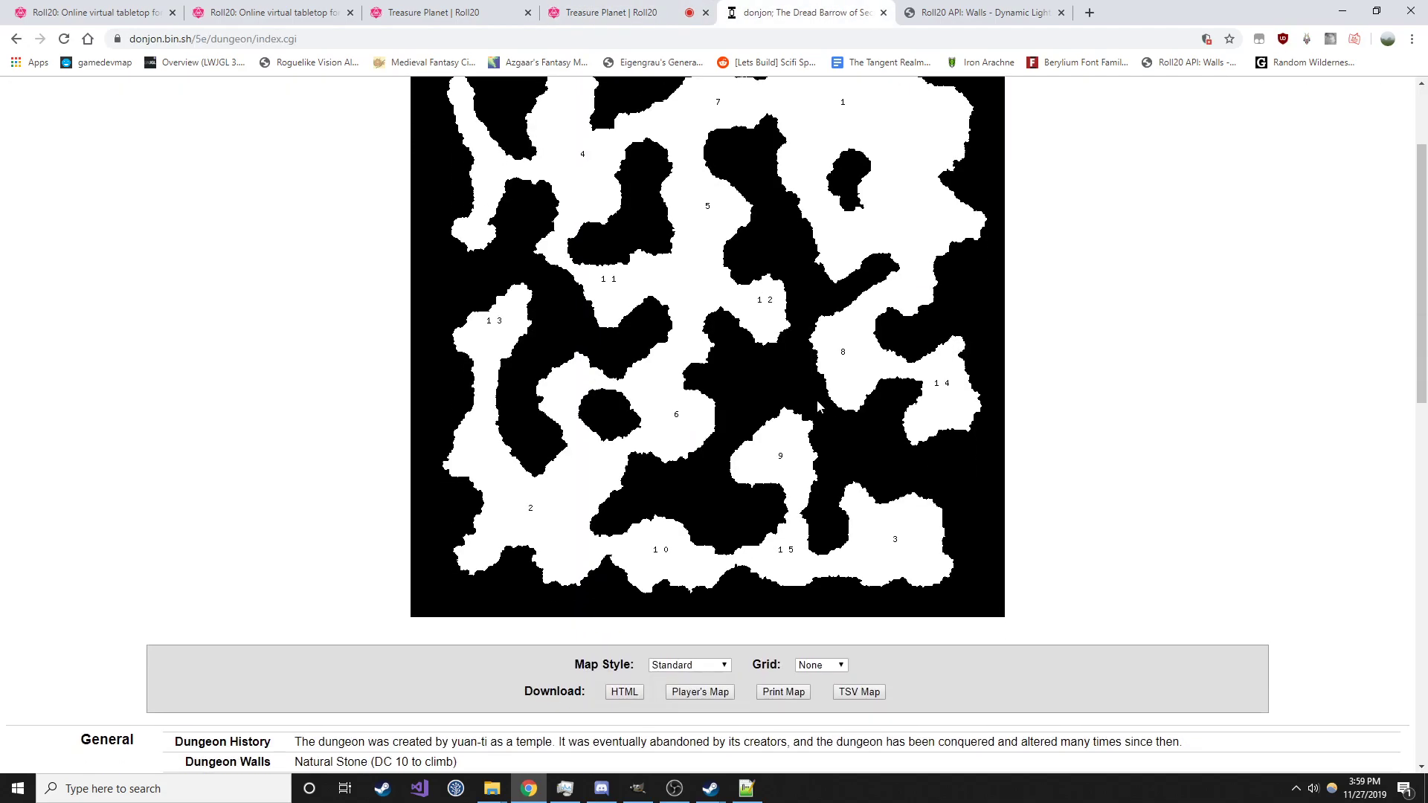
left_click(712, 693)
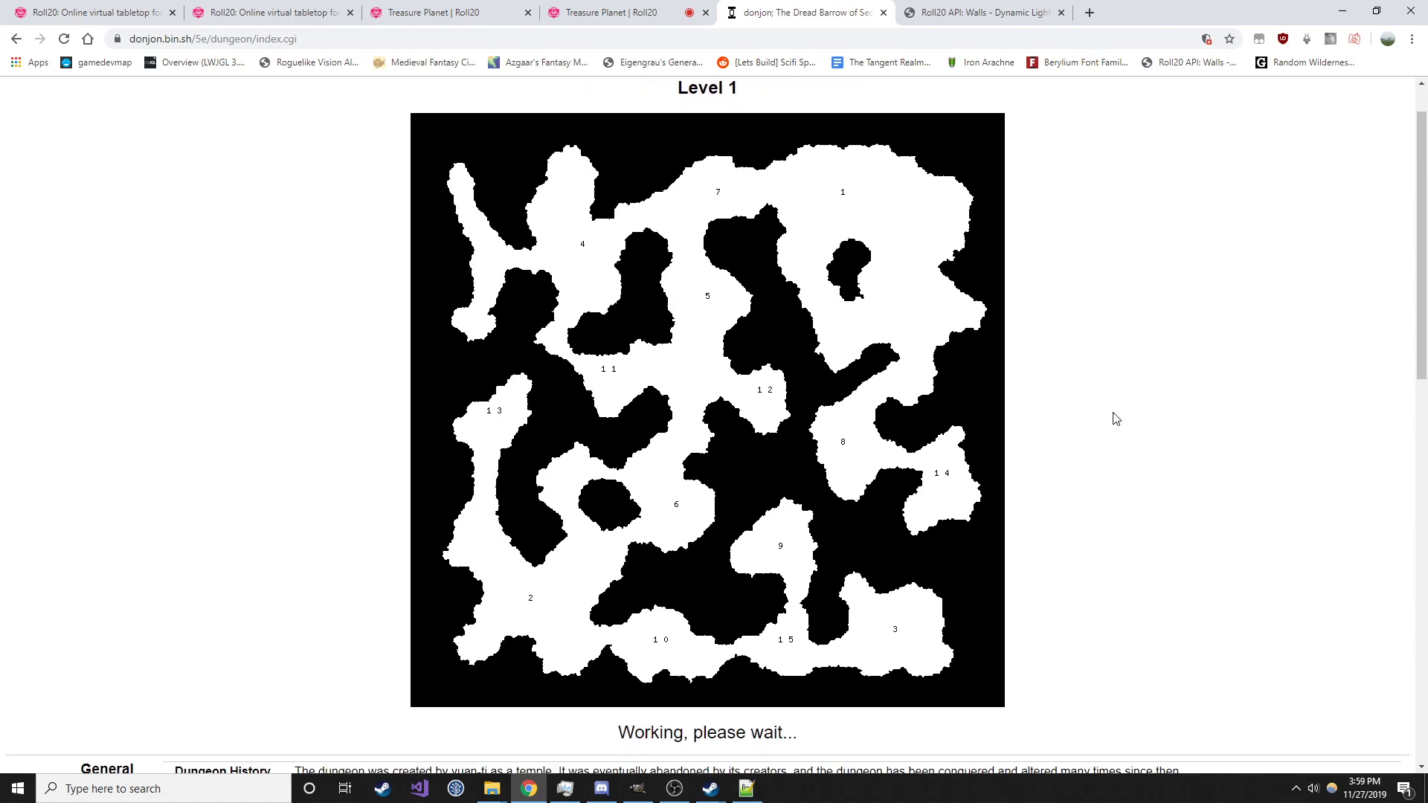
scroll(1111, 405, "up", 1)
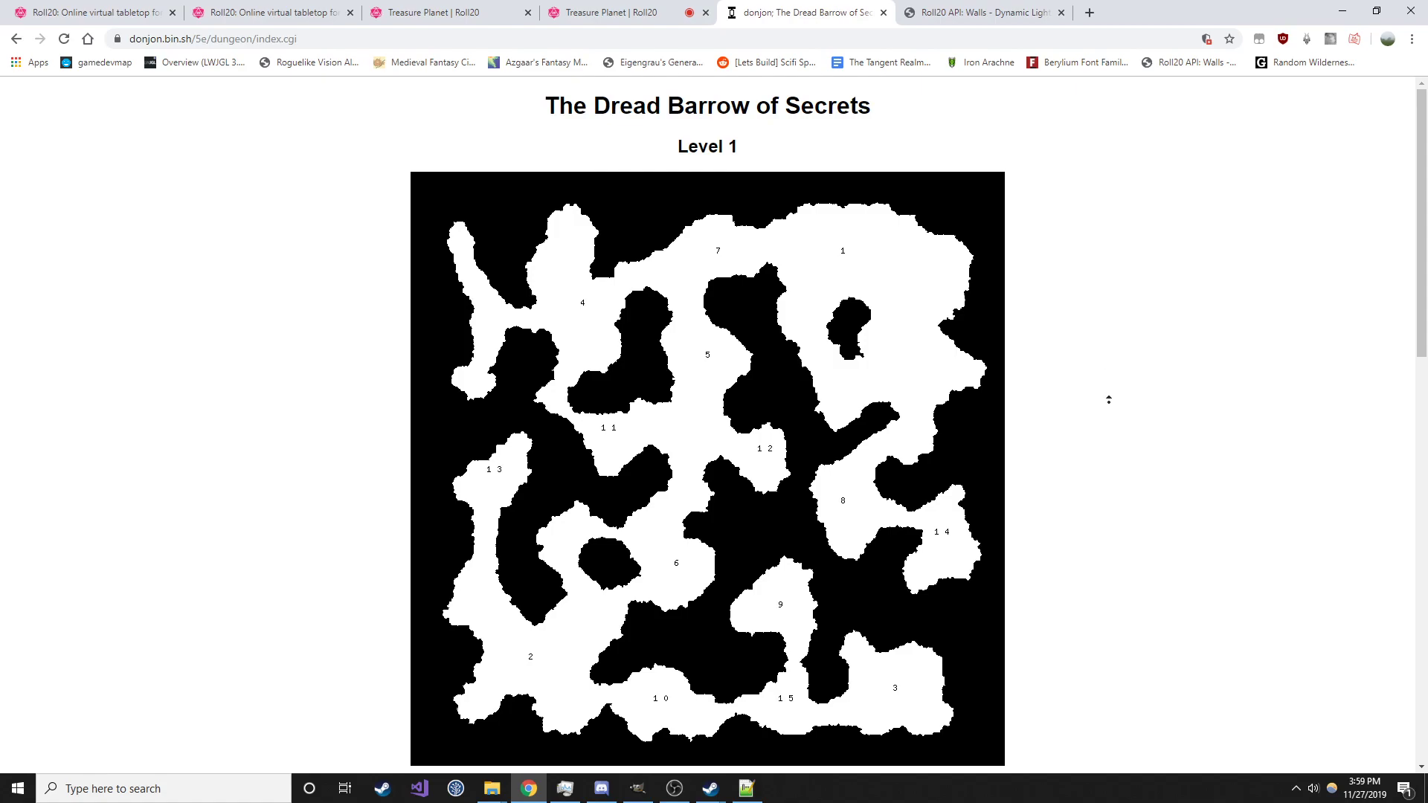
left_click(631, 9)
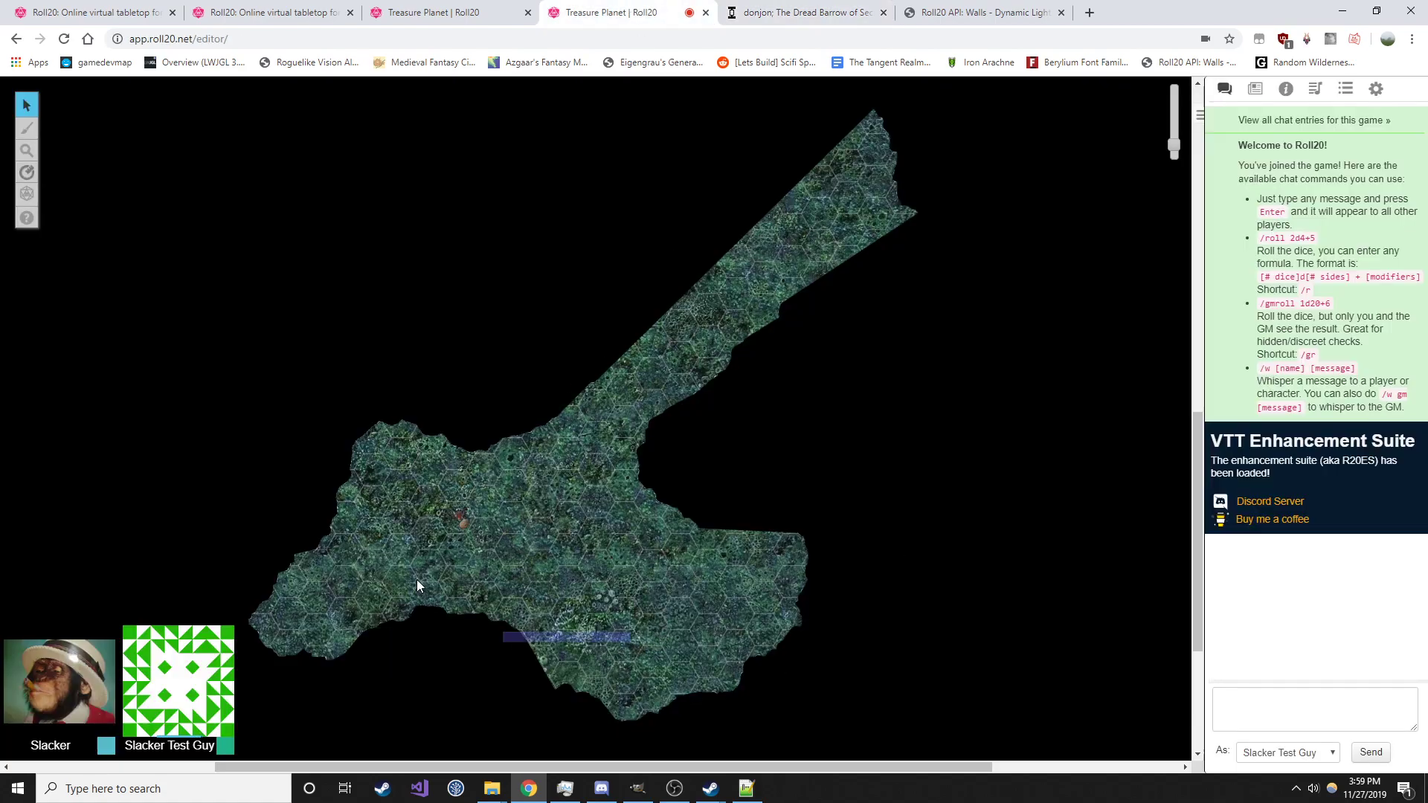
left_click(781, 12)
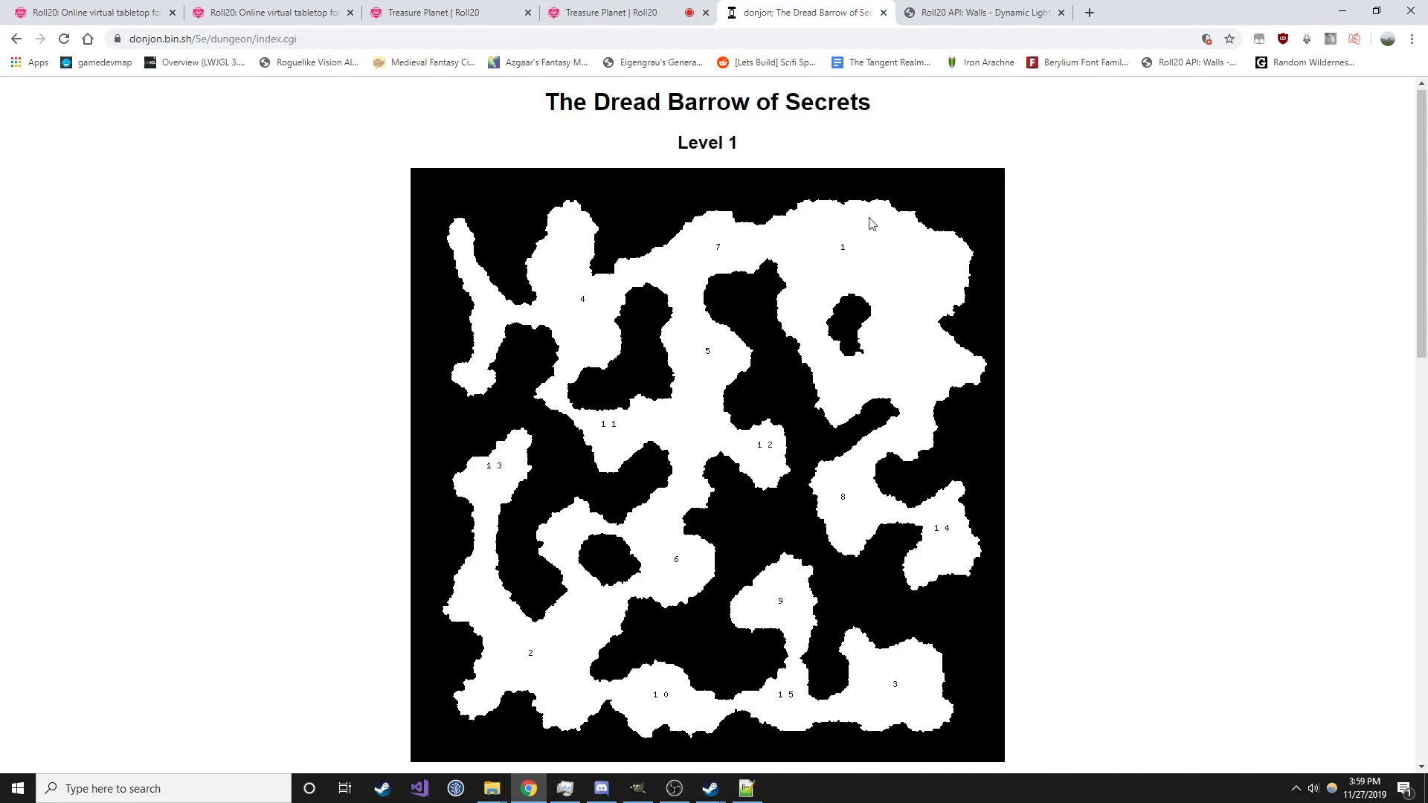
middle_click(1076, 411)
scroll(1087, 381, "up", 2)
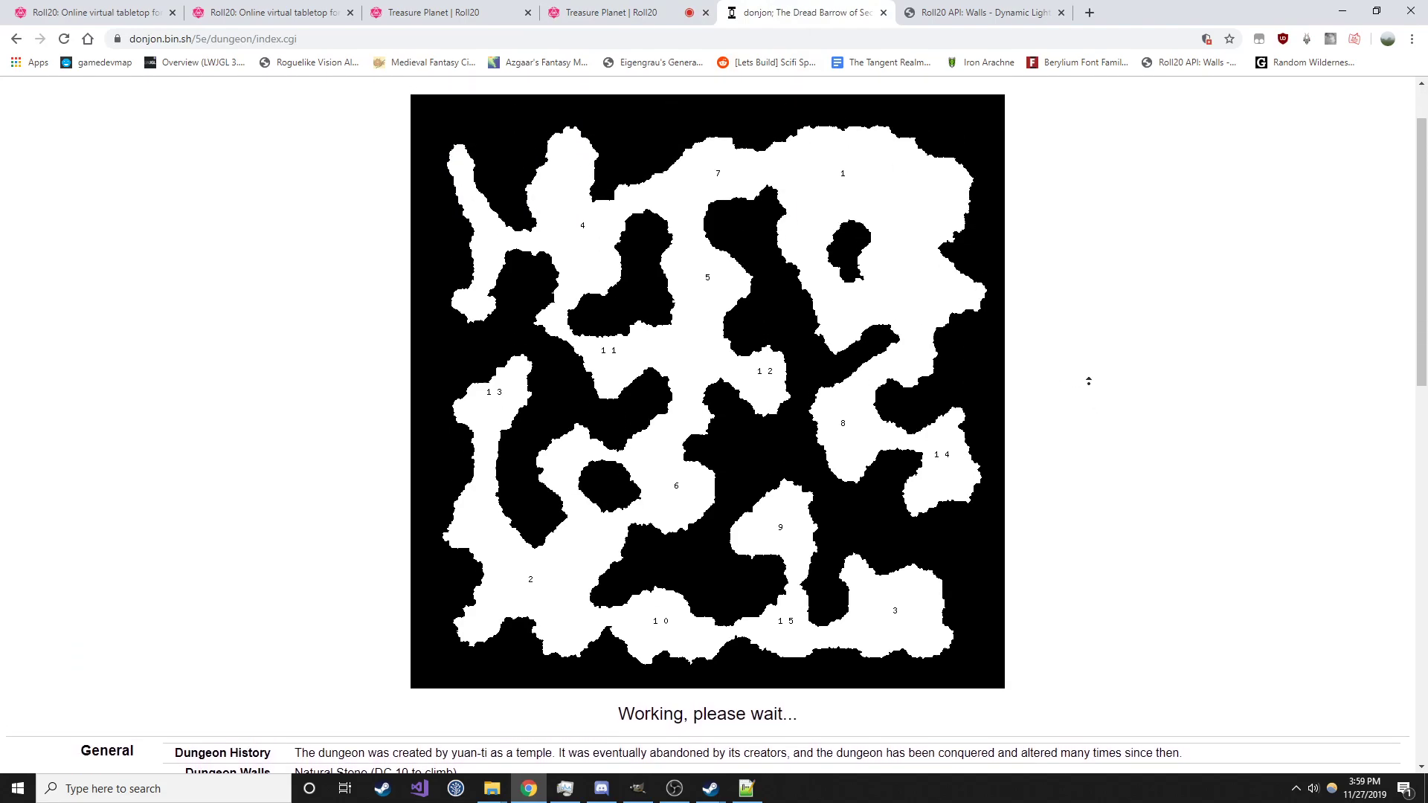
middle_click(1093, 412)
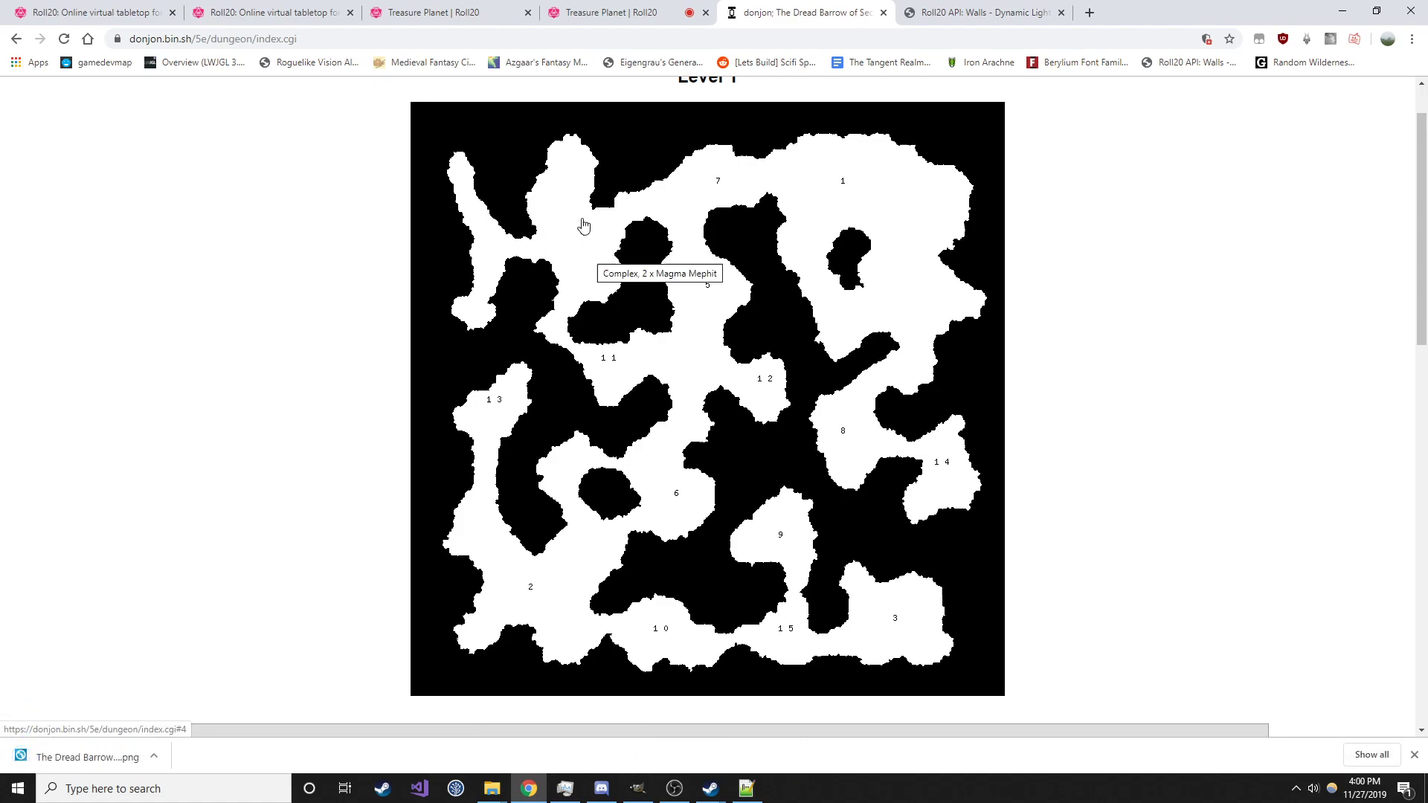
scroll(731, 568, "down", 1)
scroll(1023, 568, "down", 2)
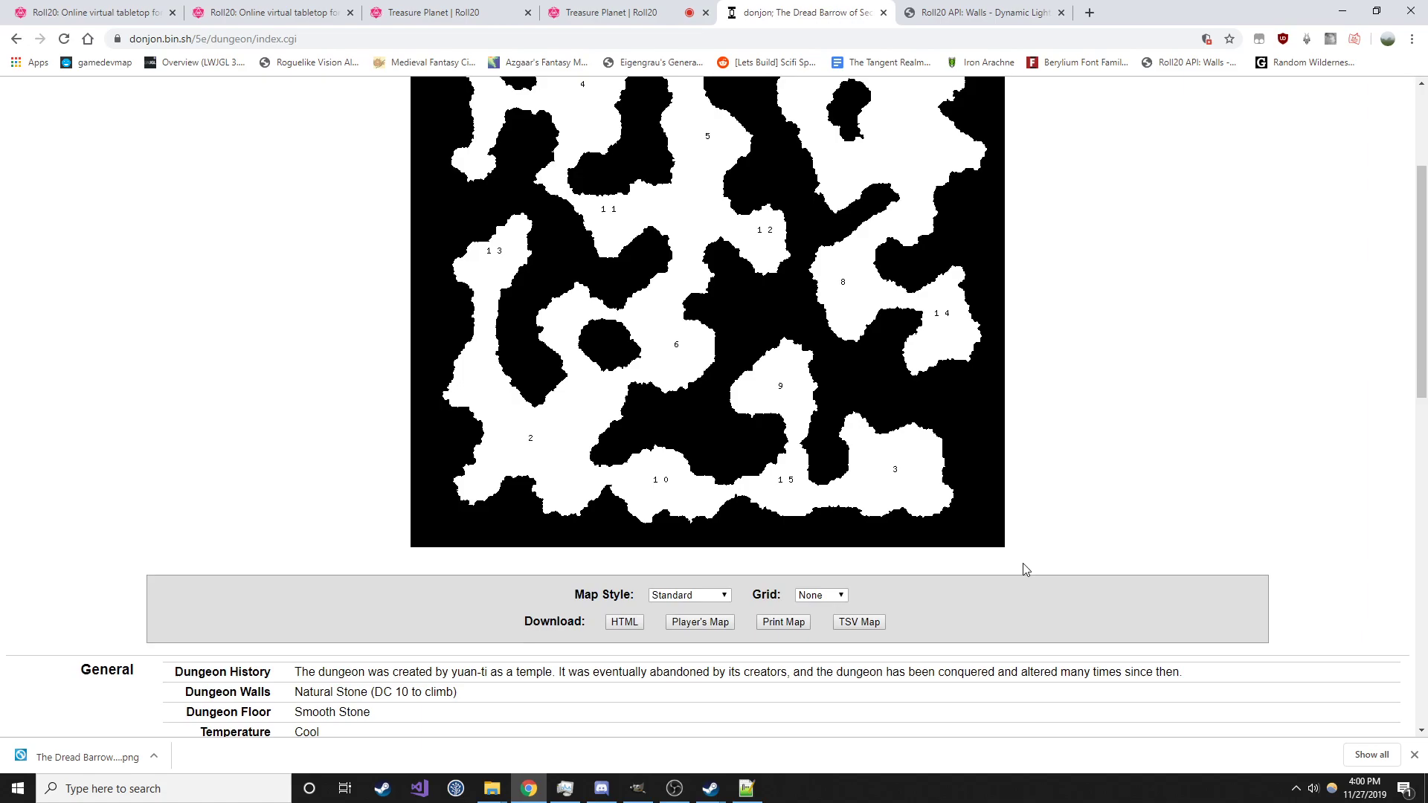
scroll(1042, 485, "up", 3)
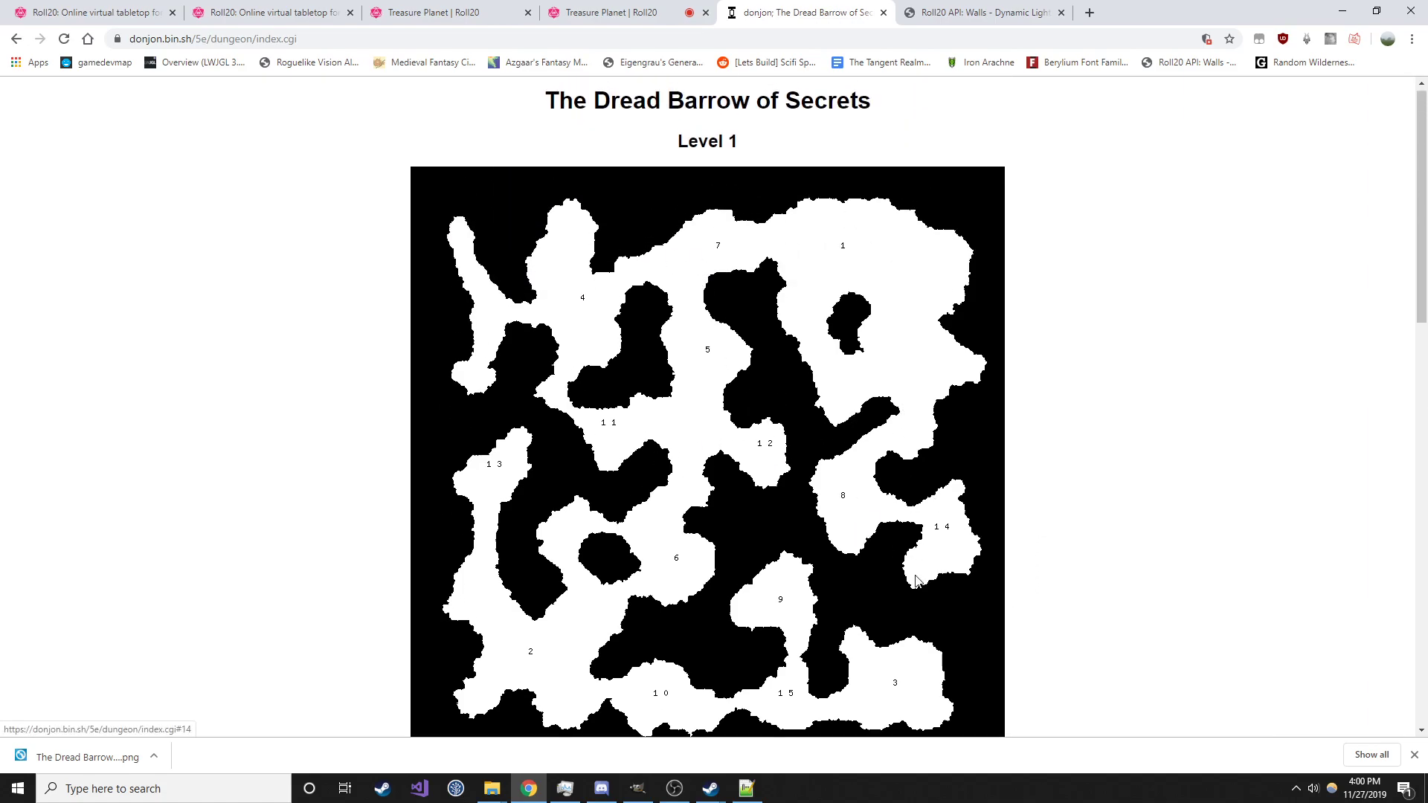
scroll(1067, 512, "down", 2)
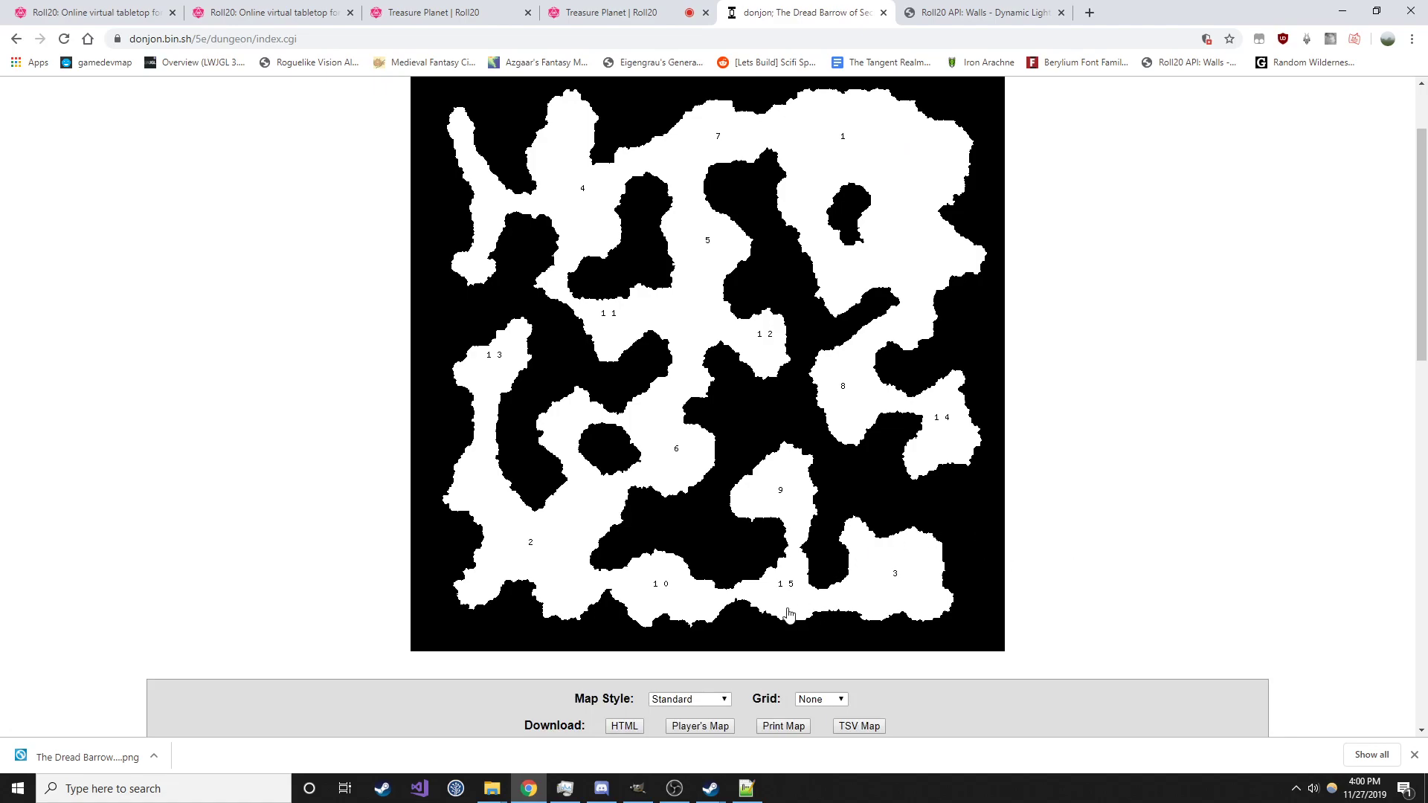
Set the dungeon's map style to Infernal and download the Player's Map in that style
left_click(707, 703)
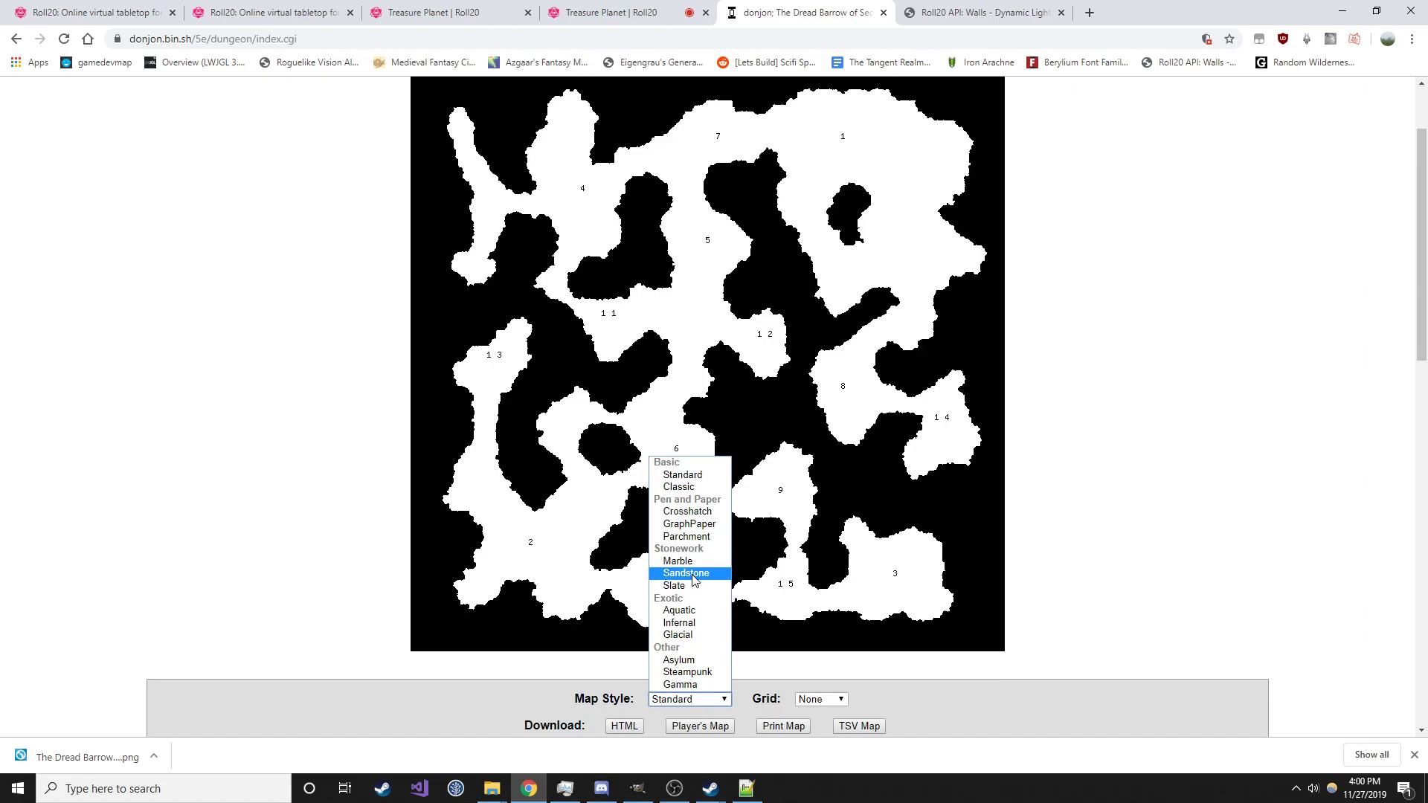
left_click(692, 623)
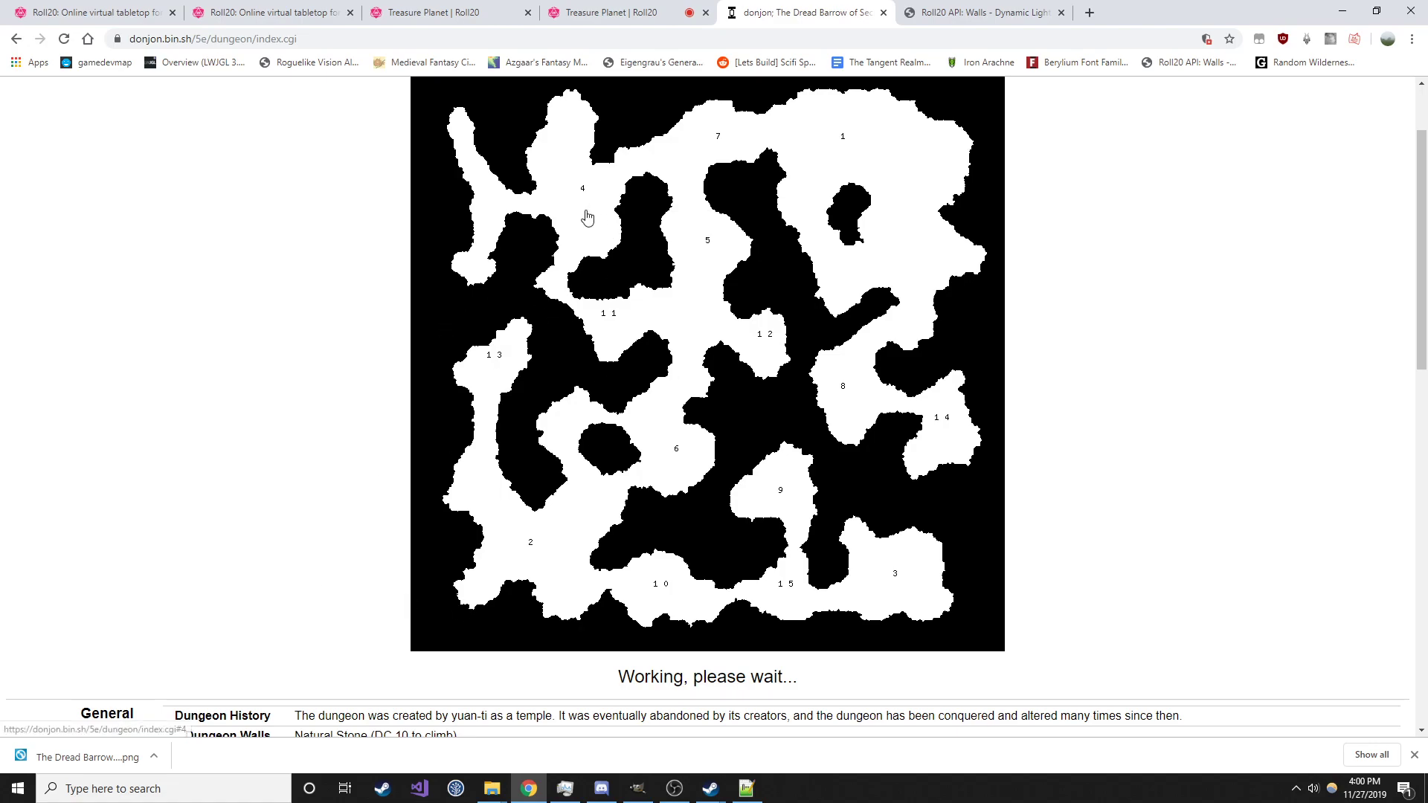
scroll(328, 335, "up", 2)
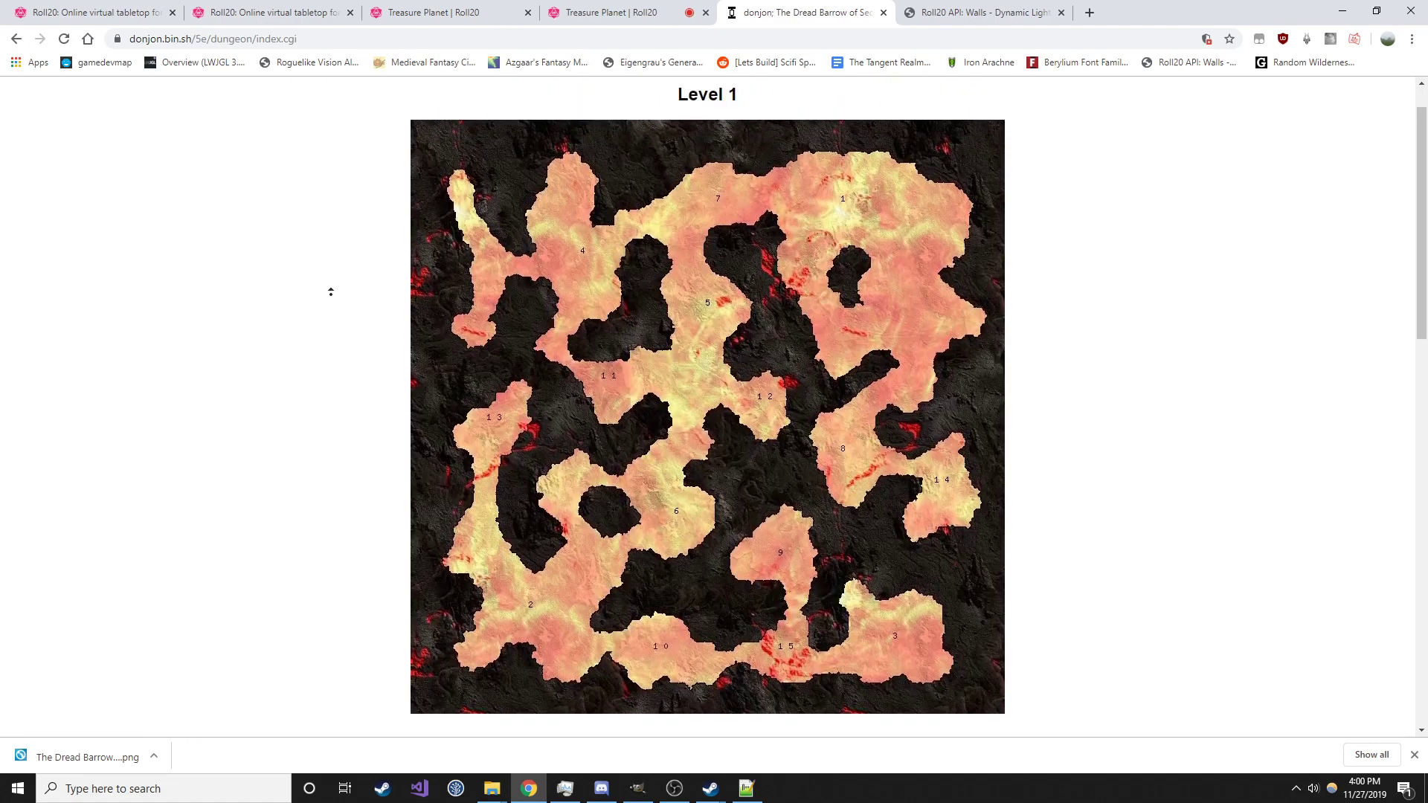
scroll(340, 382, "down", 1)
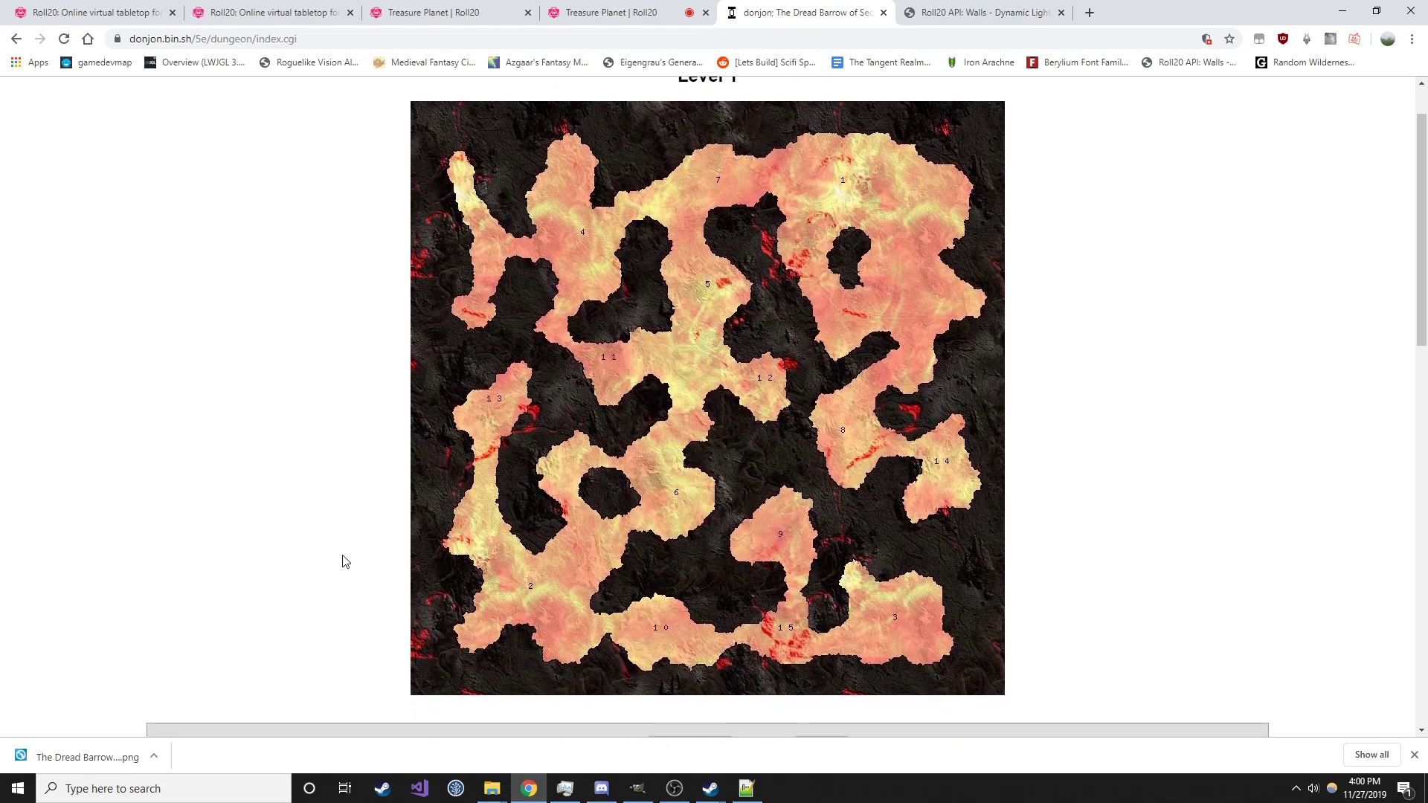
scroll(320, 586, "down", 1)
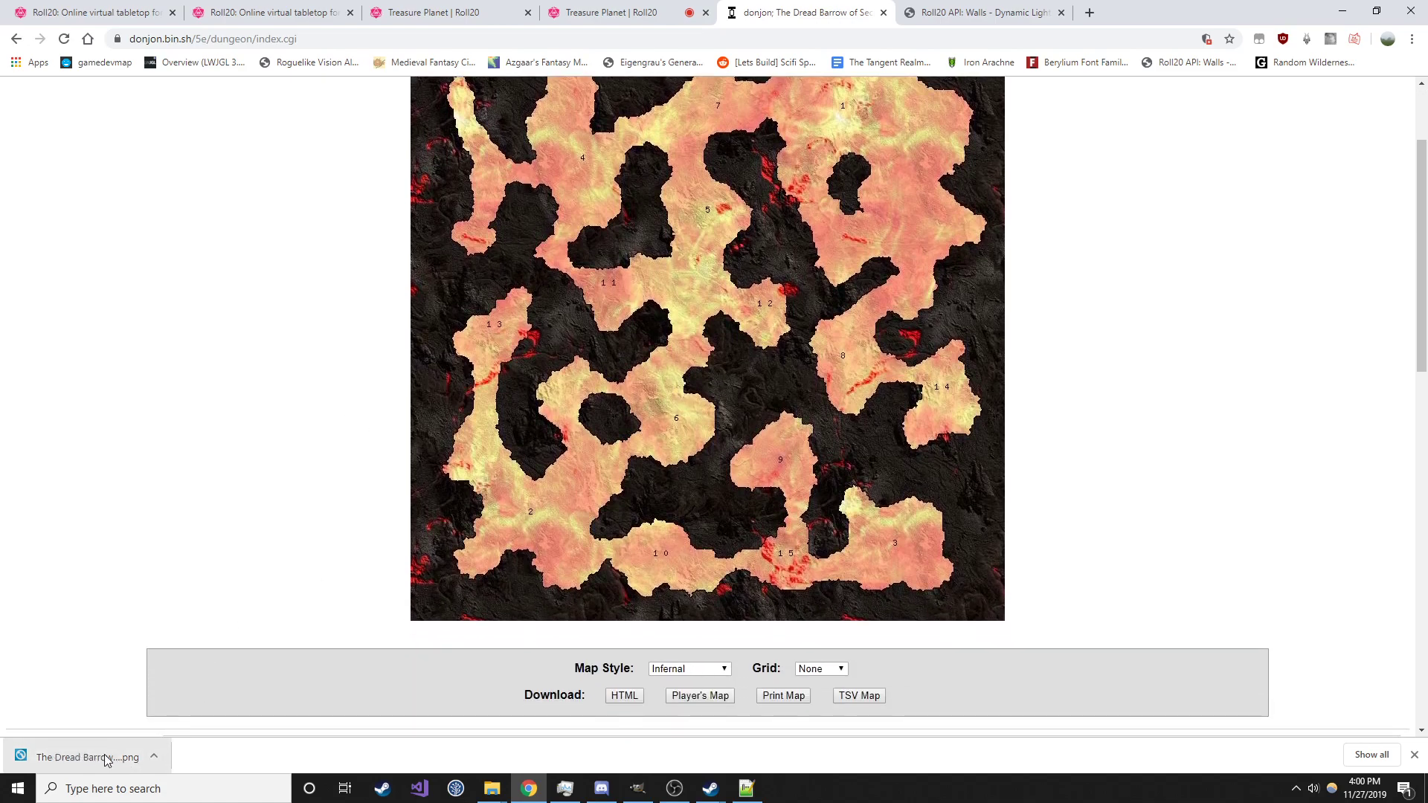
left_click(718, 696)
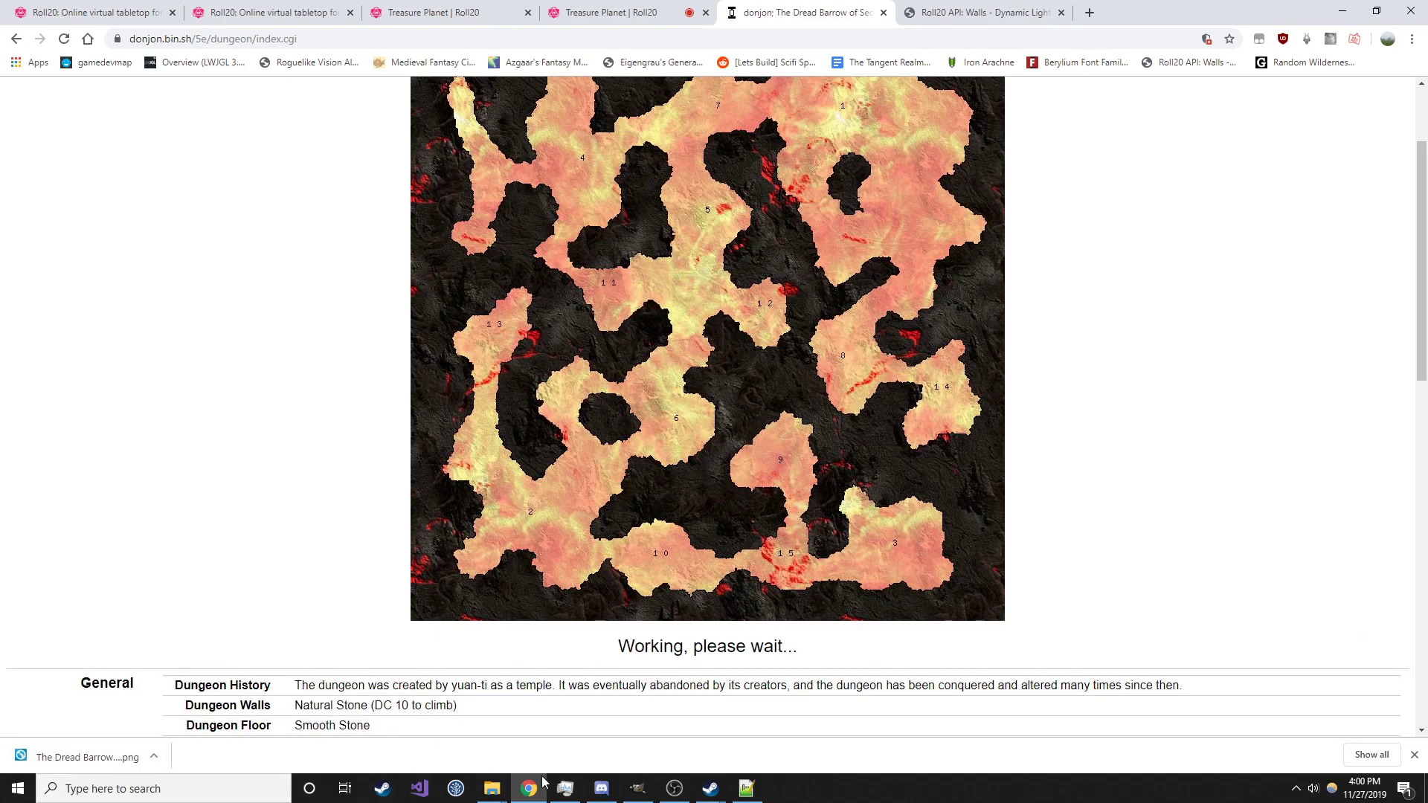
Switch to GIMP and open The Dread Barrow of Secrets 01 (player).png from the Downloads folder in it
mouse_move(491, 789)
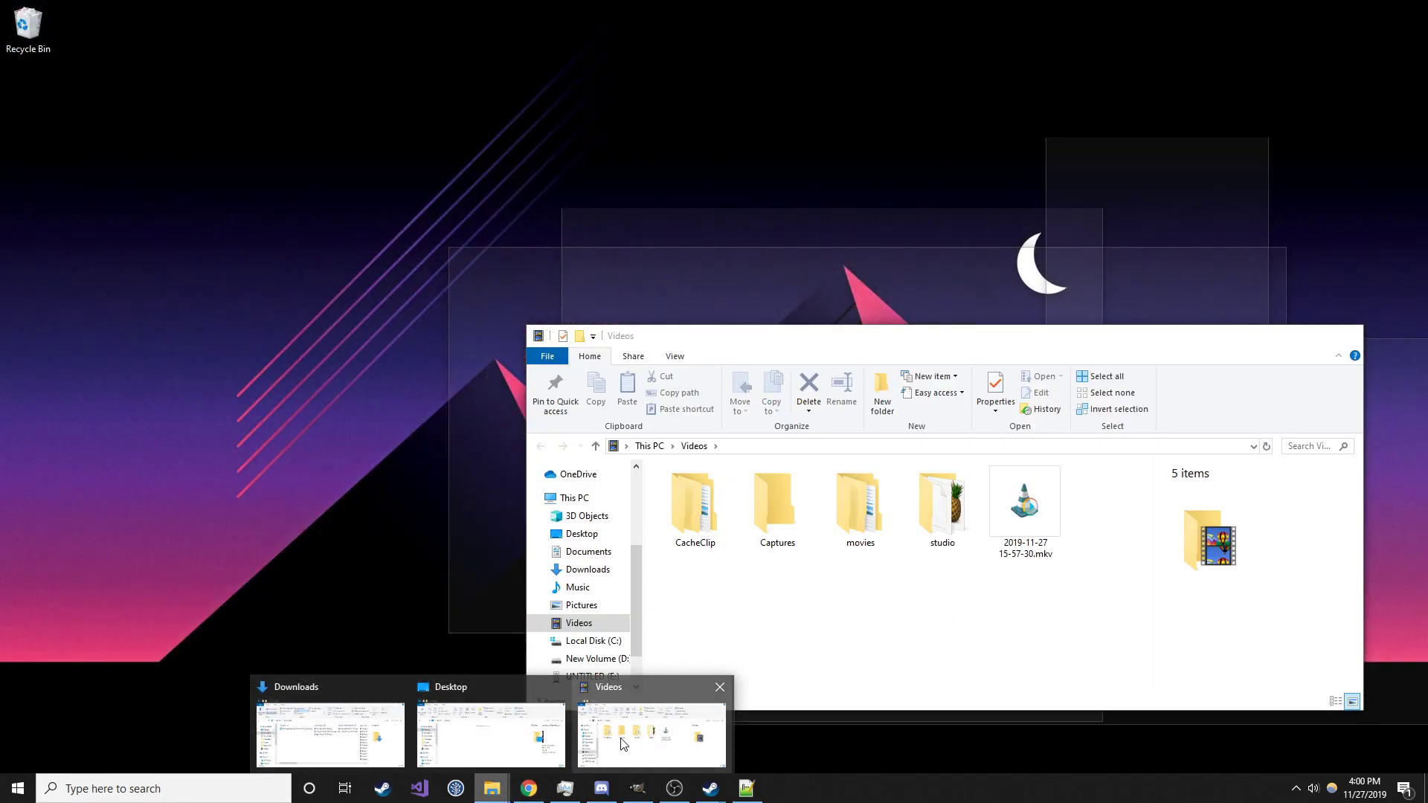
left_click(364, 708)
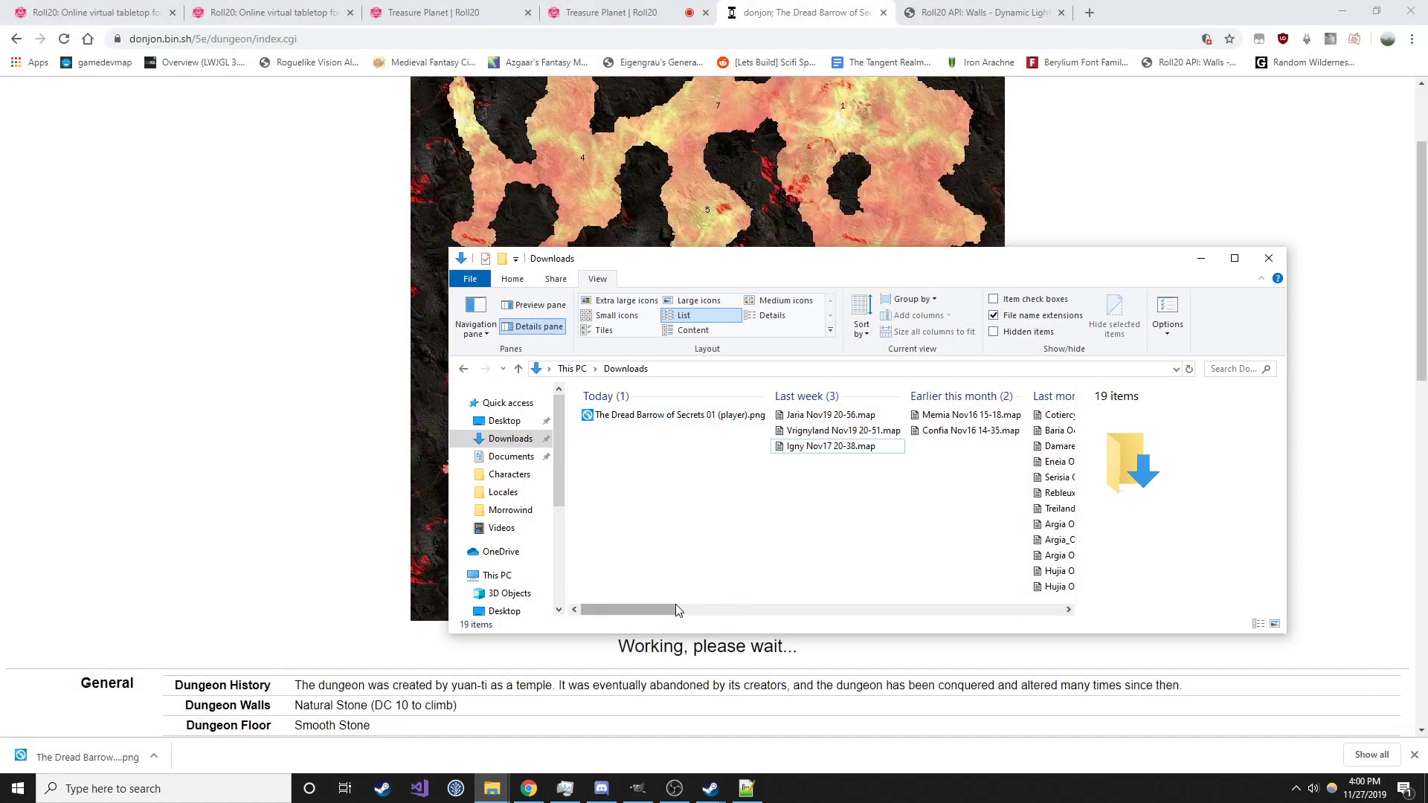
left_click(639, 790)
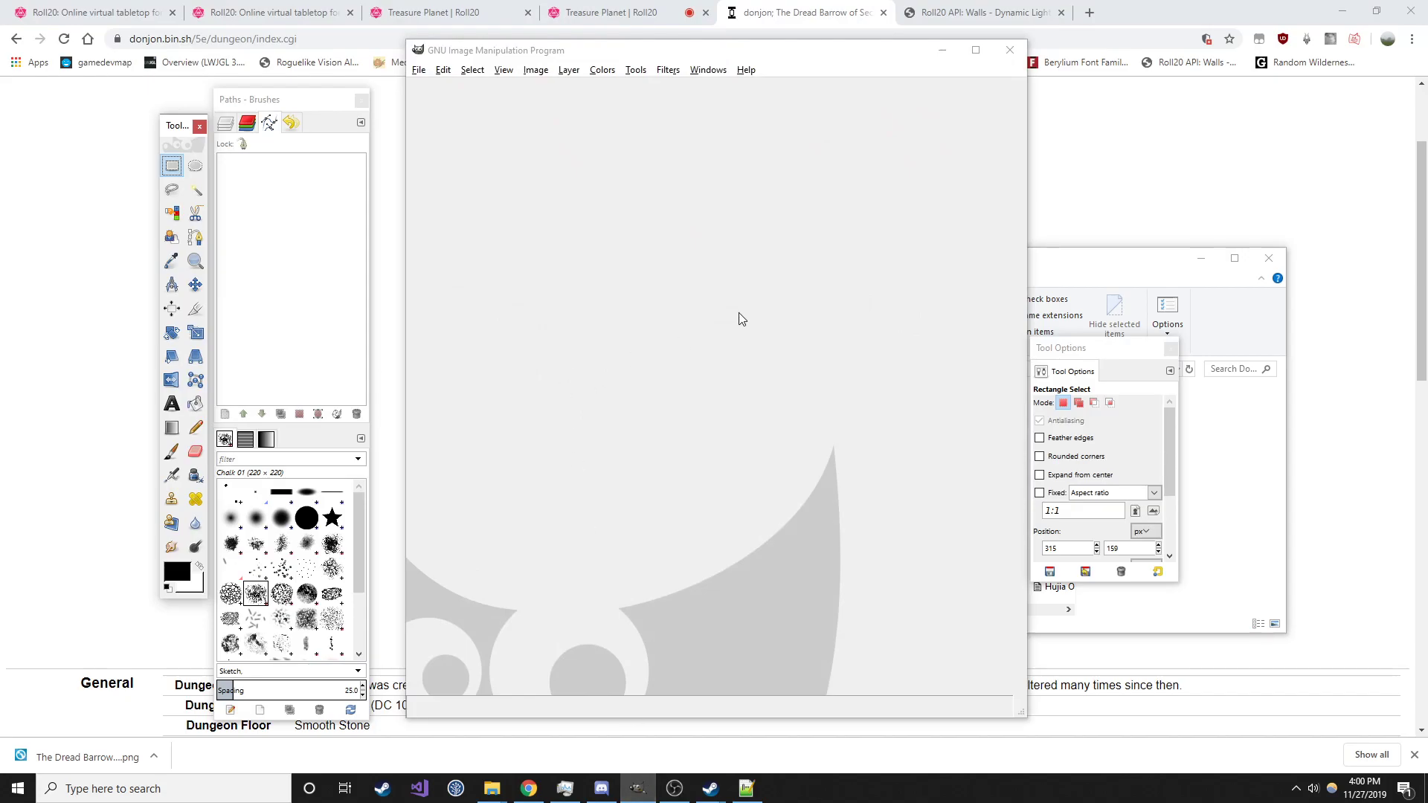
left_click_drag(699, 59, 1013, 69)
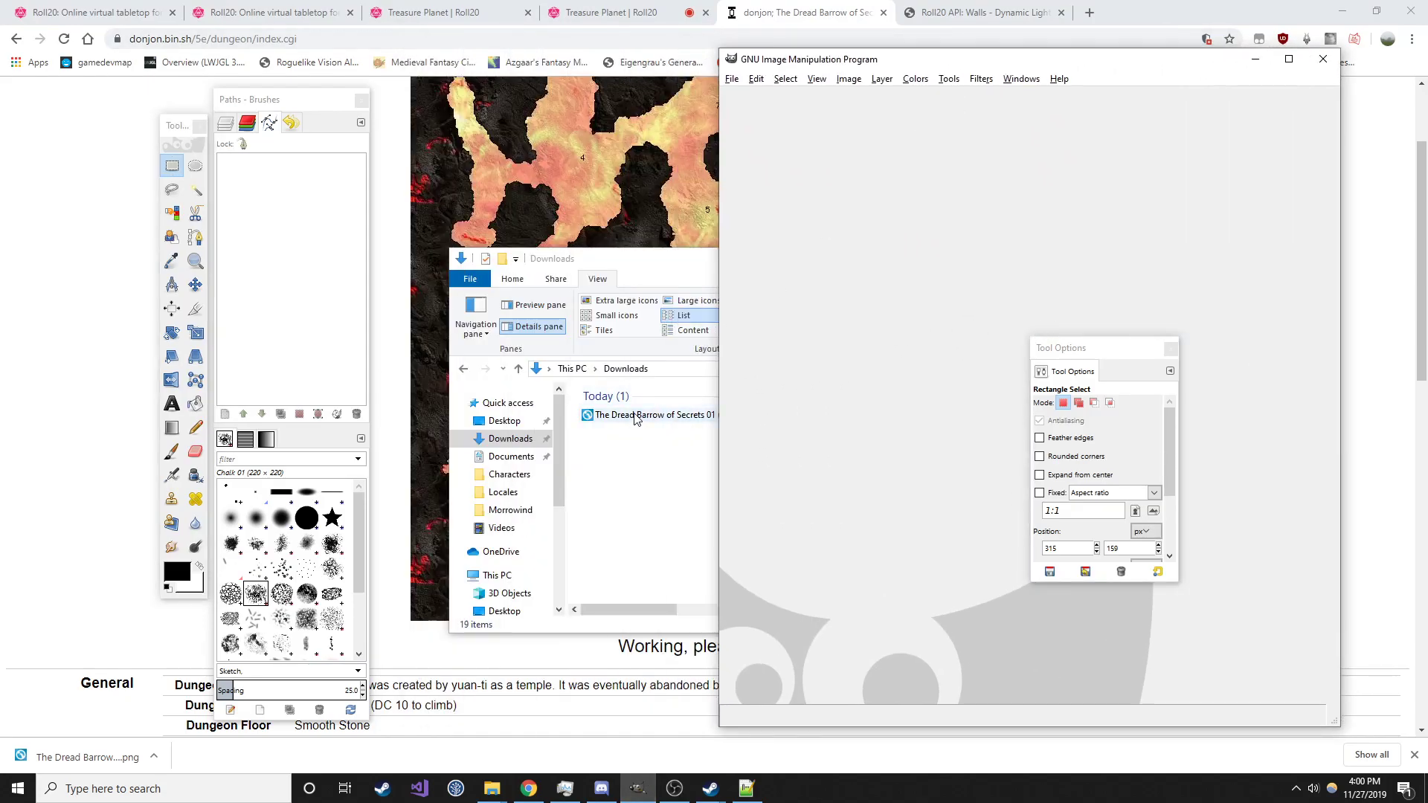
left_click_drag(639, 415, 898, 269)
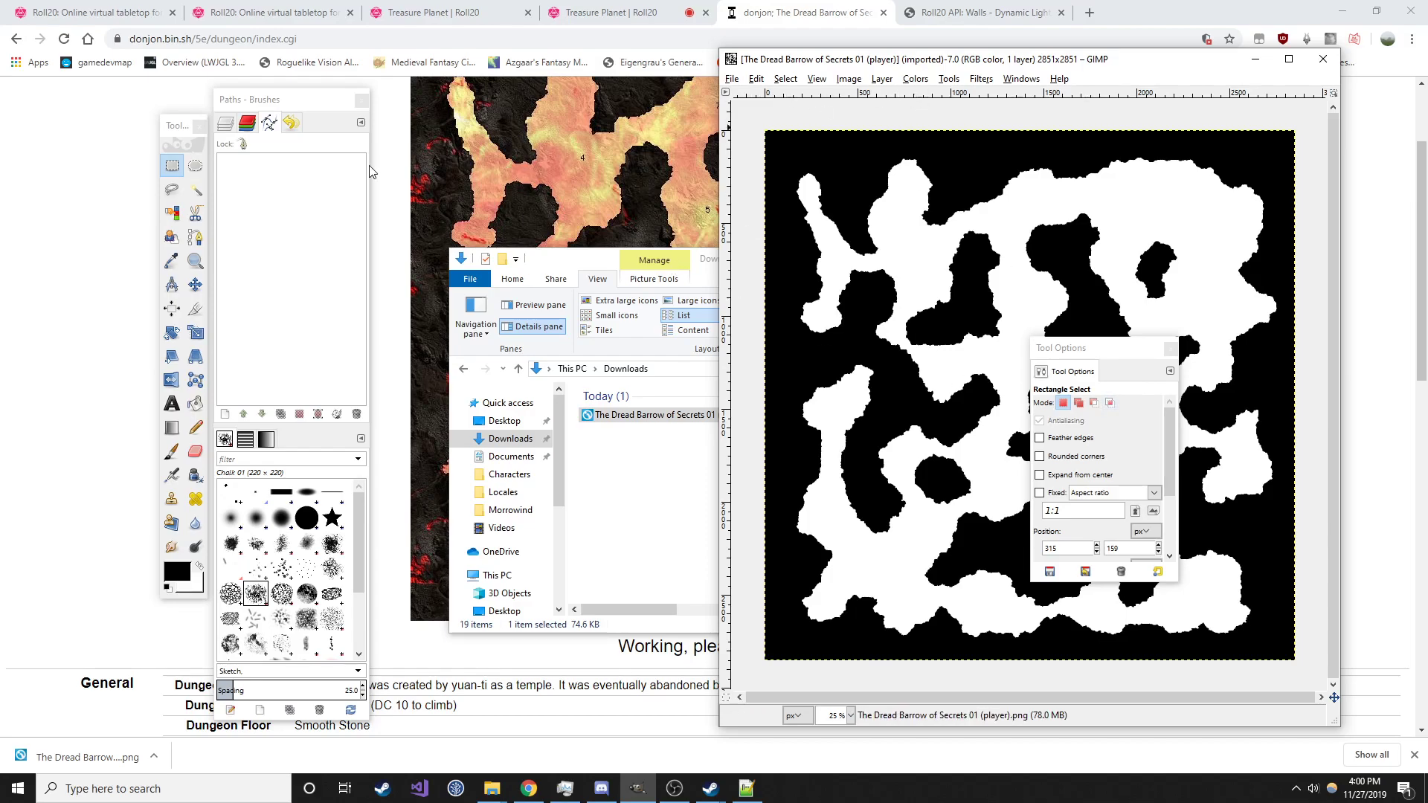
Move GIMP's Paths - Brushes dock and the toolbox next to the image window
left_click_drag(273, 97, 607, 79)
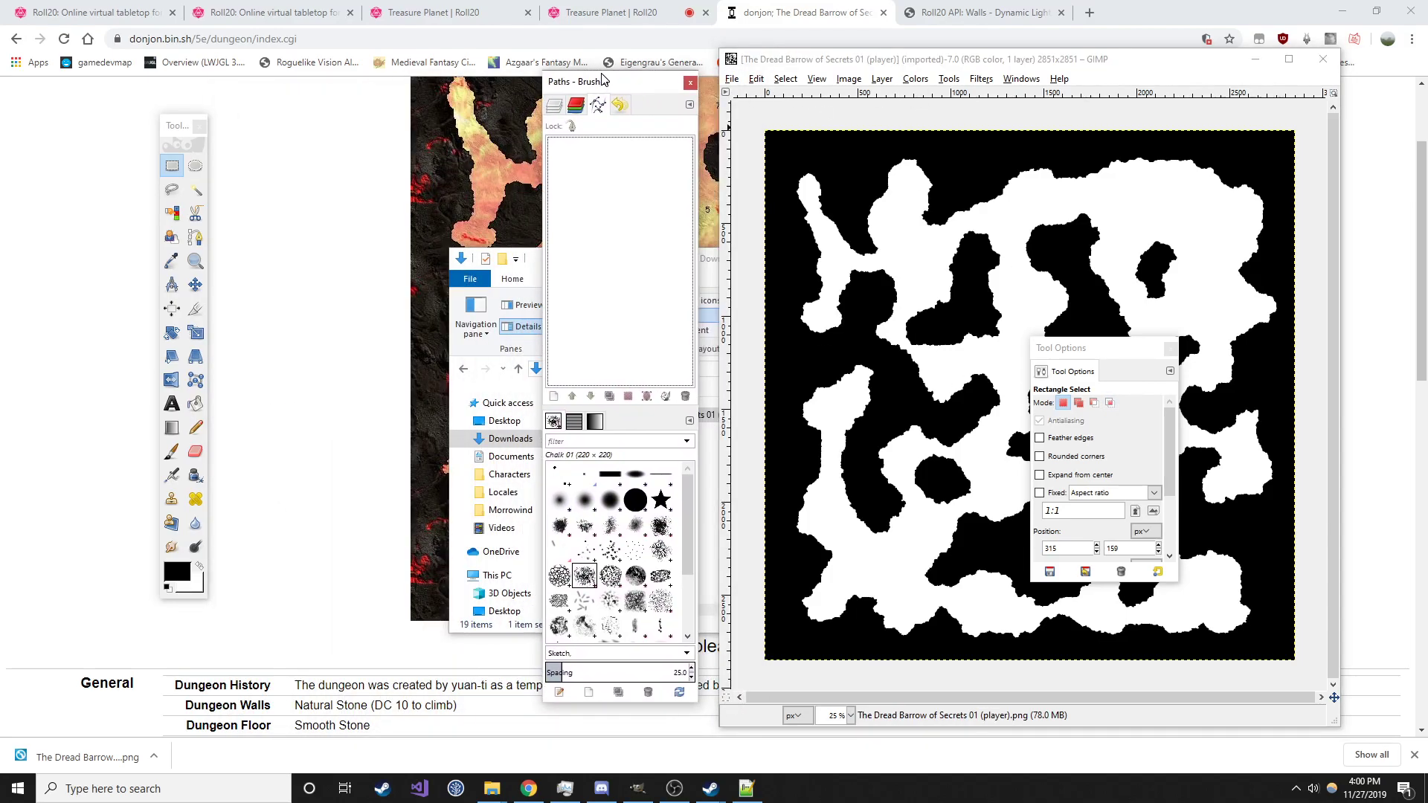
left_click_drag(184, 123, 517, 143)
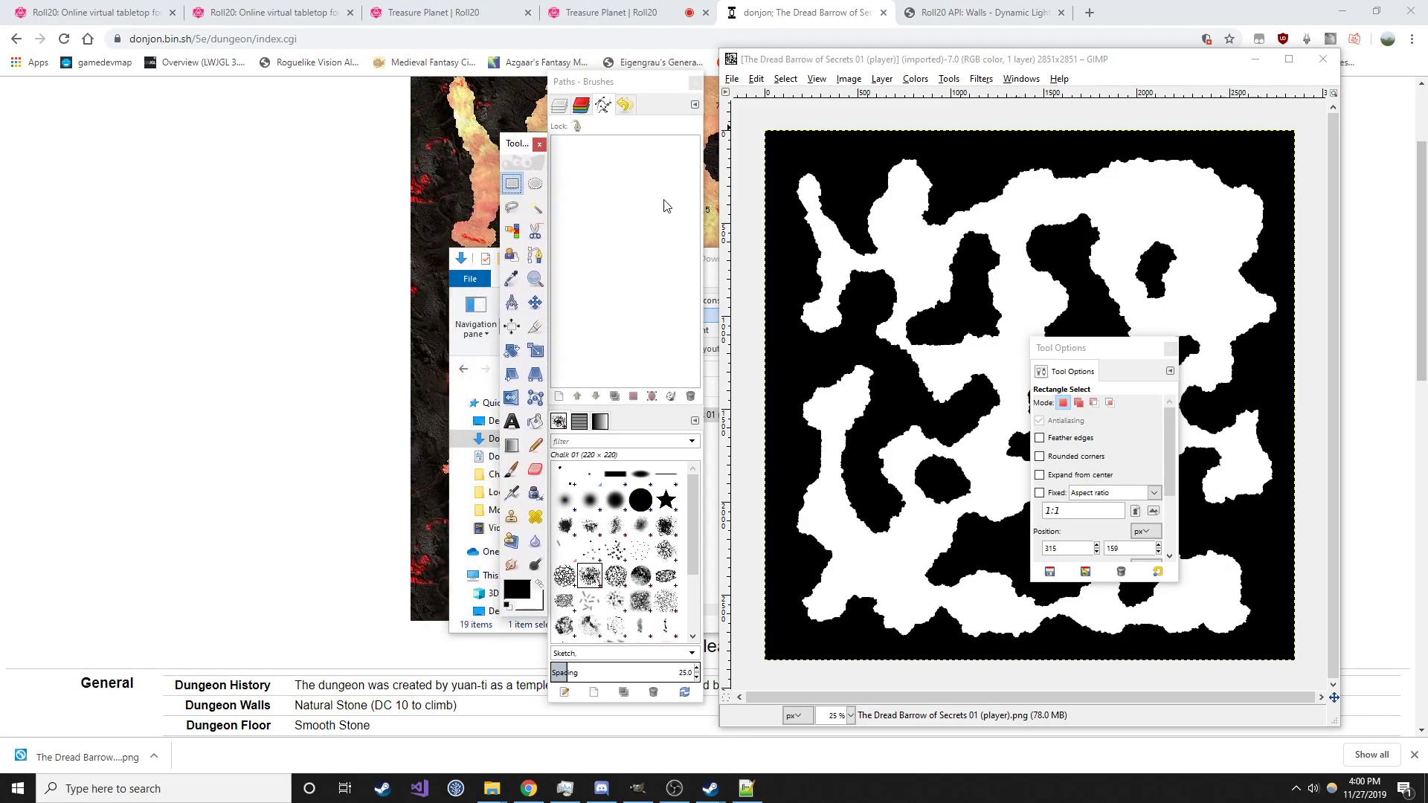
left_click(951, 77)
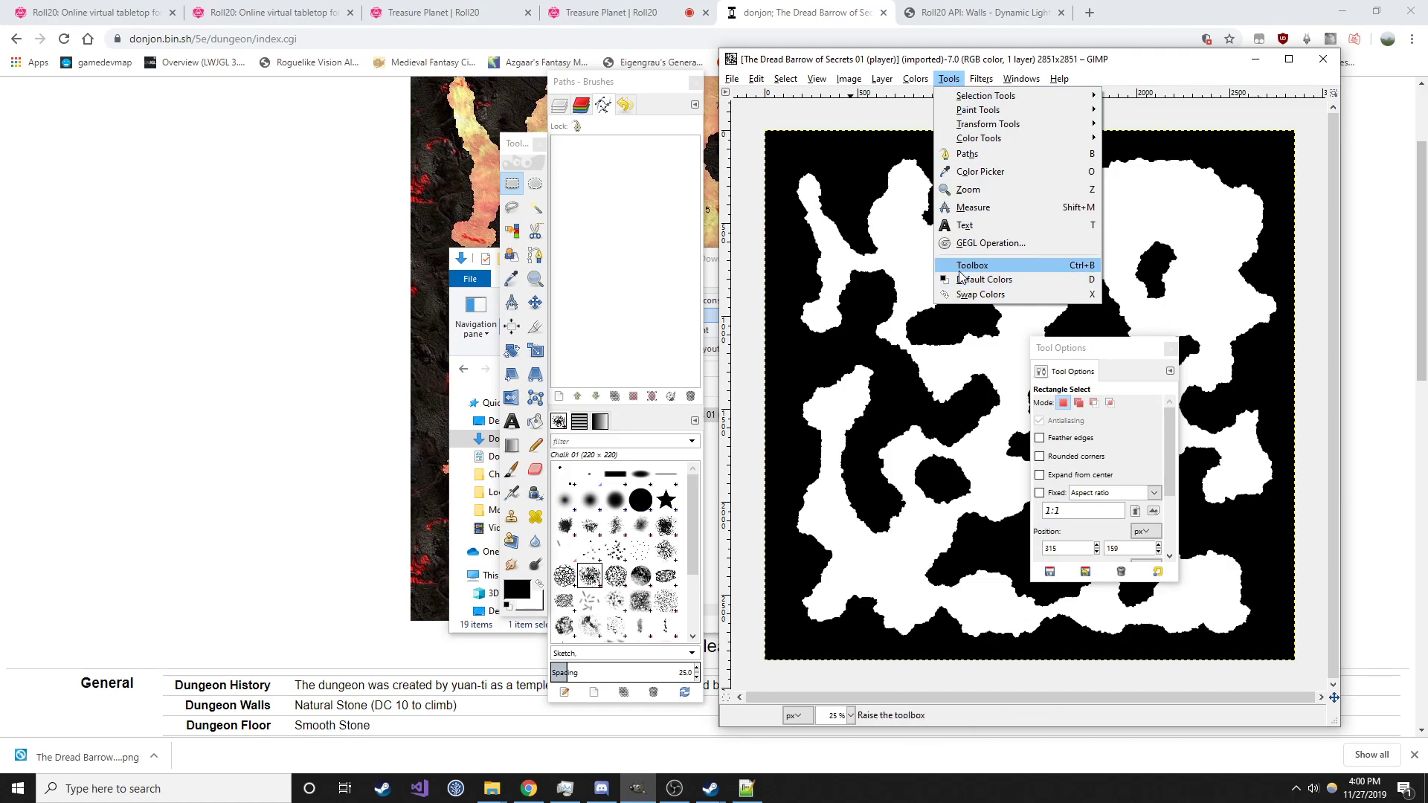
mouse_move(1032, 86)
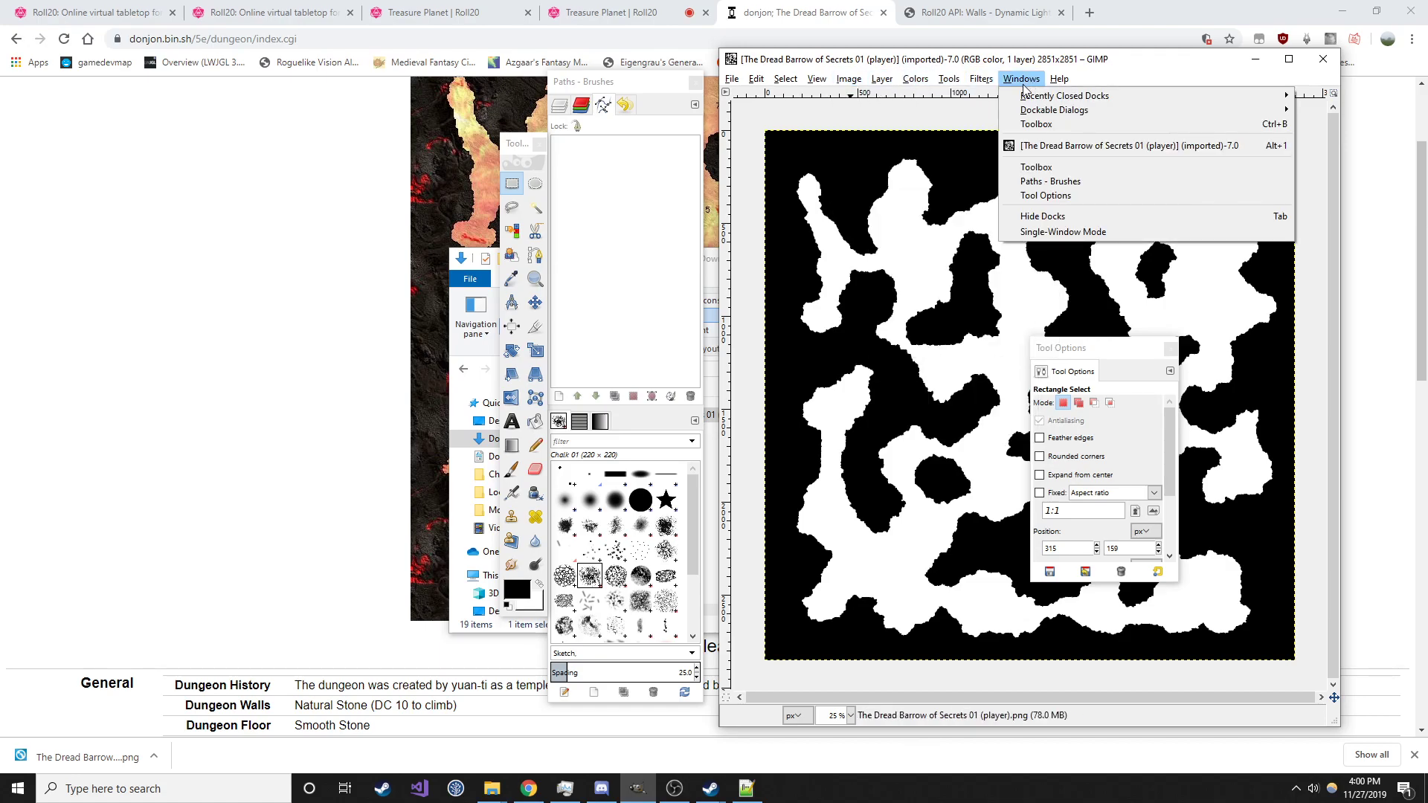
mouse_move(1052, 113)
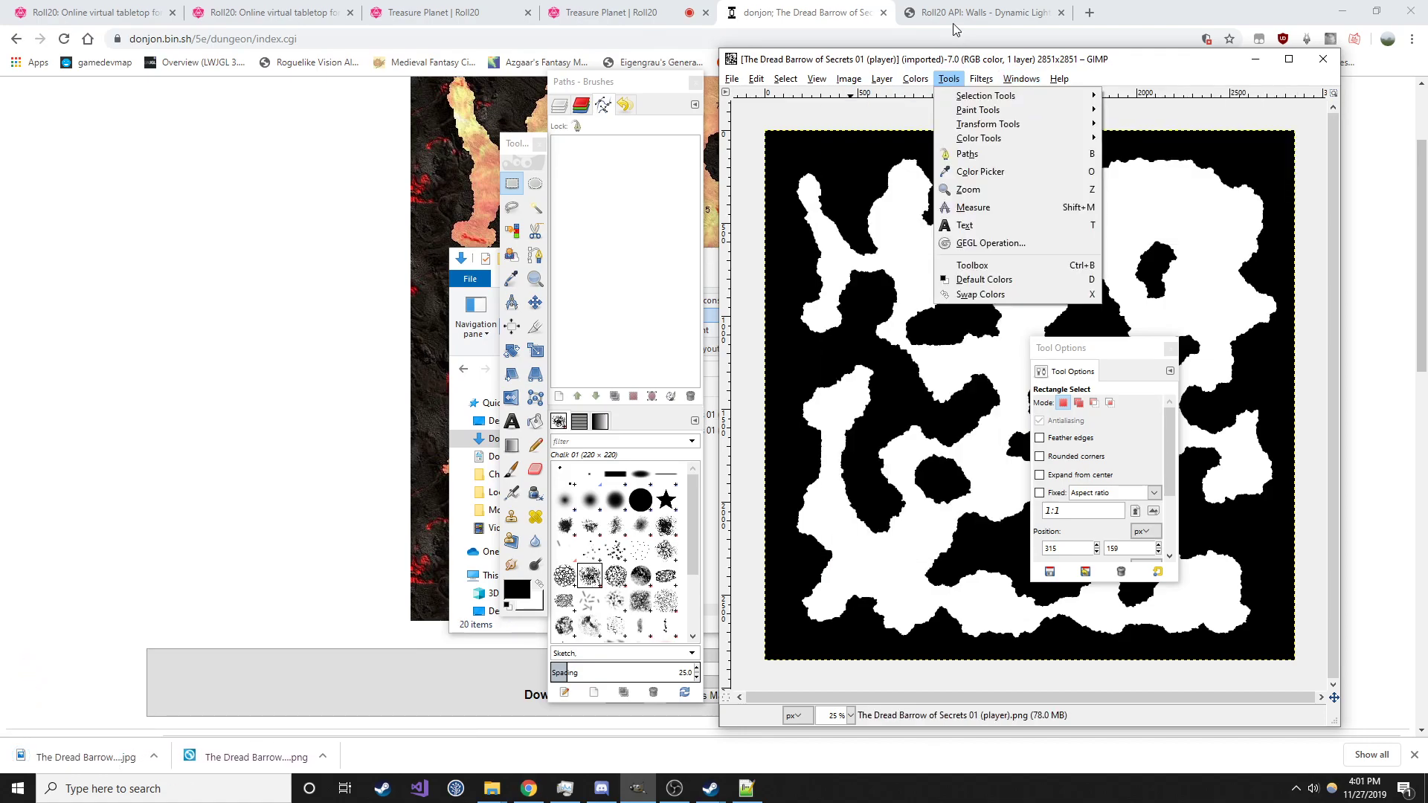
left_click(937, 65)
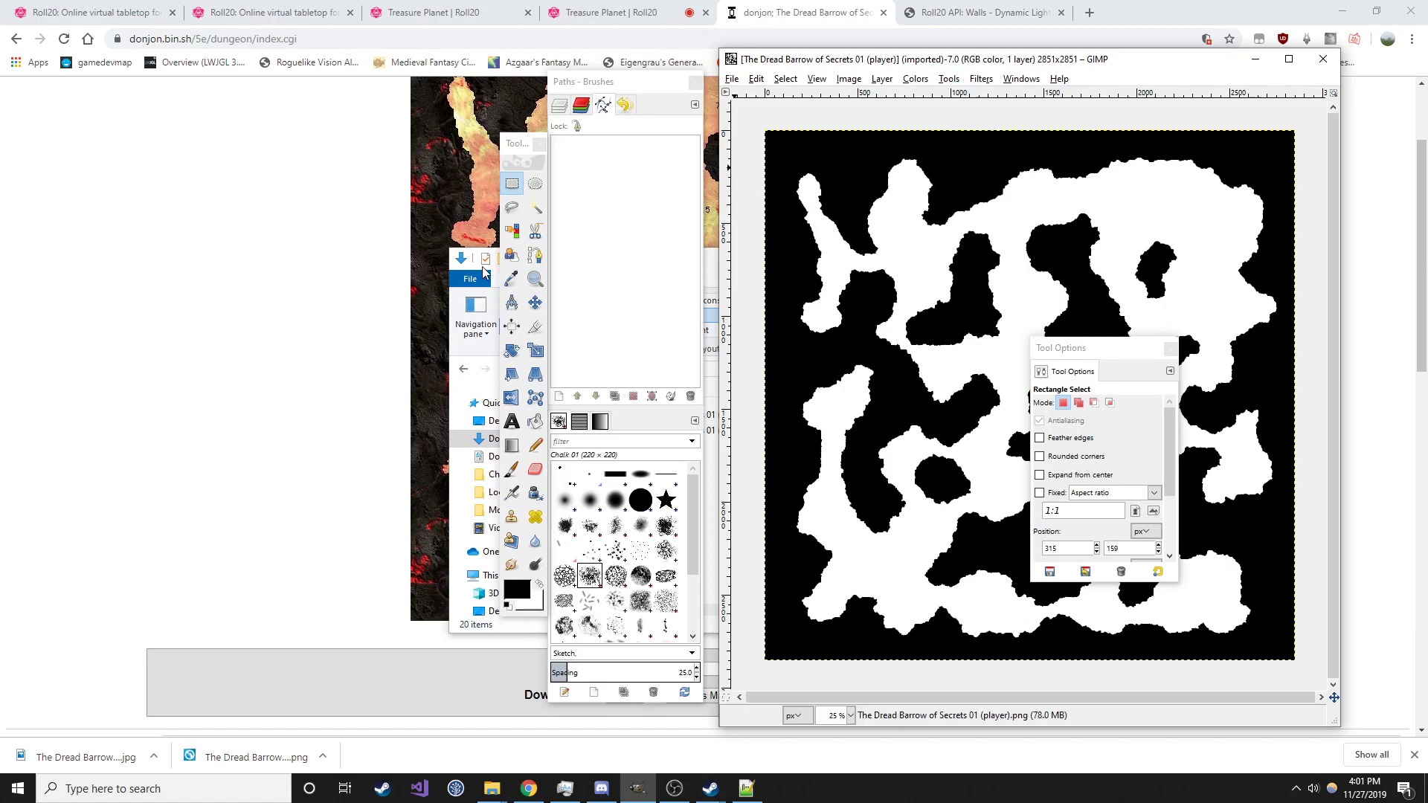
Select the white cave area with the Fuzzy Select tool and convert the selection to a path
left_click(537, 210)
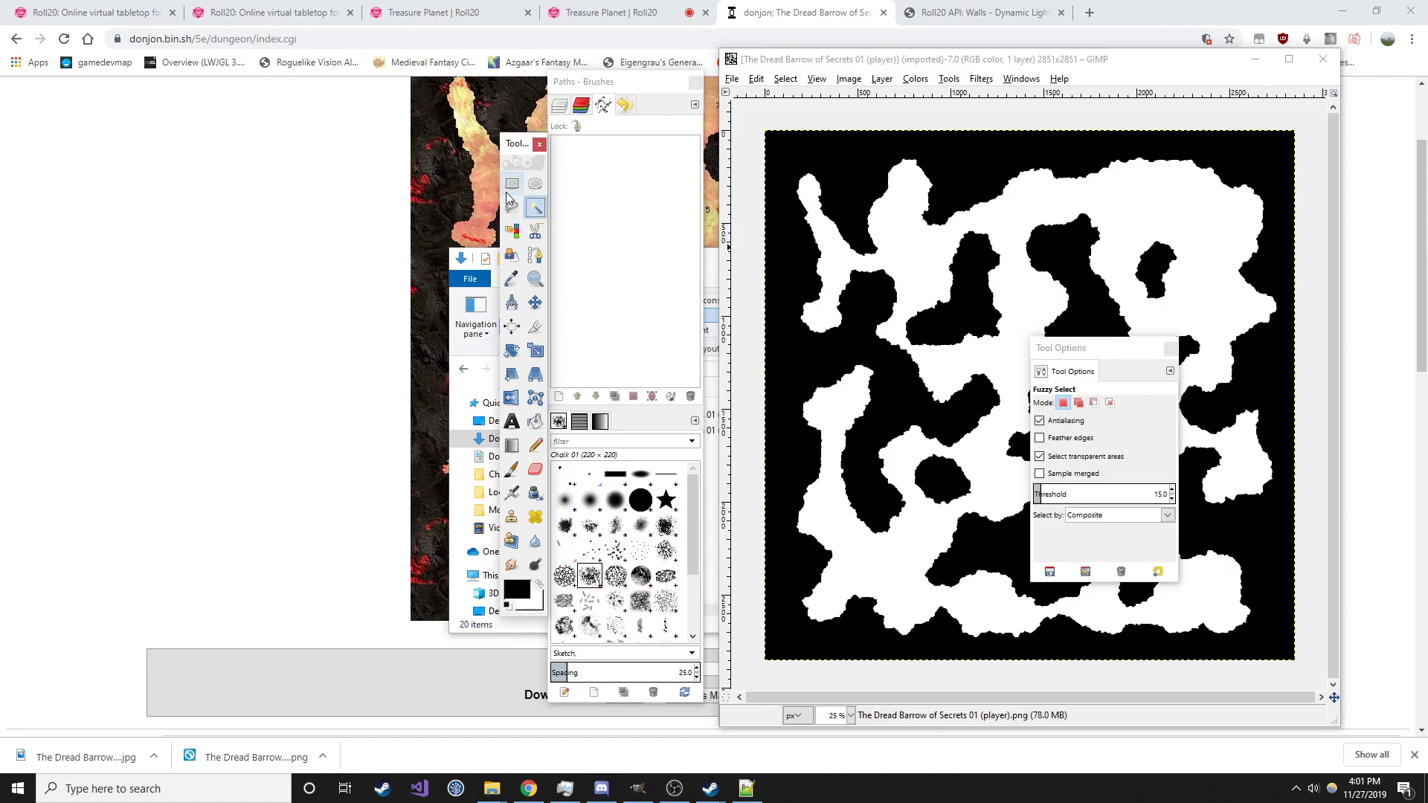
left_click_drag(512, 145, 632, 180)
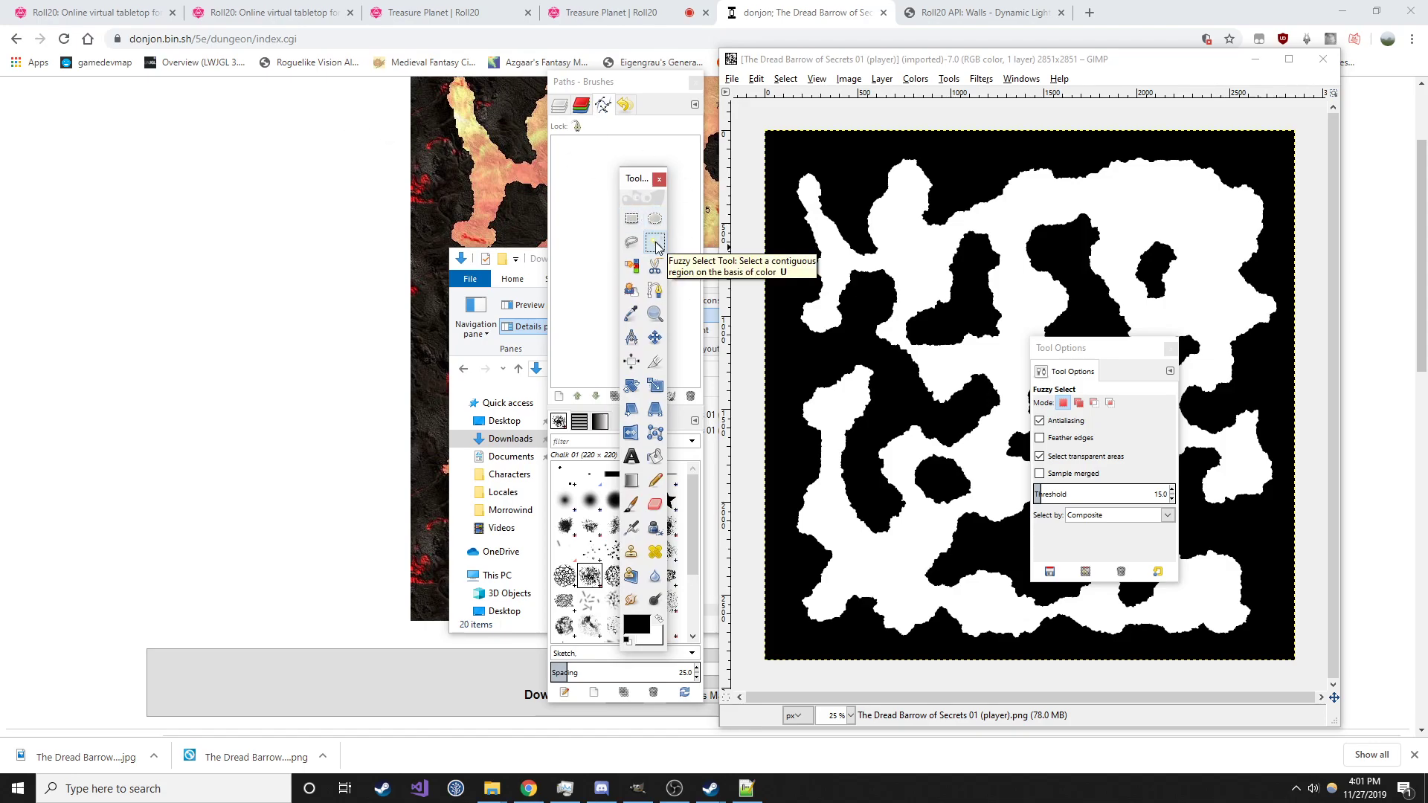
left_click(831, 252)
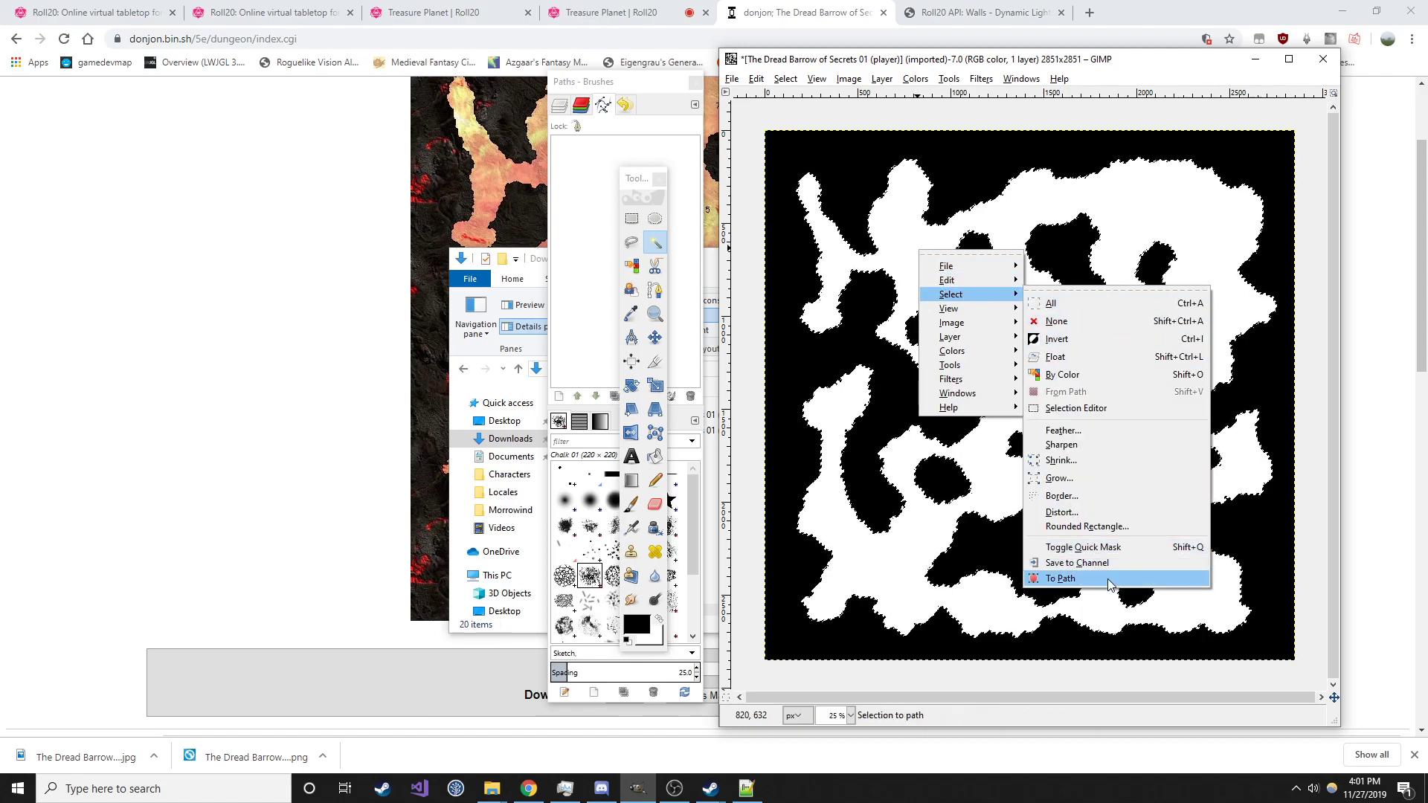
left_click(1064, 579)
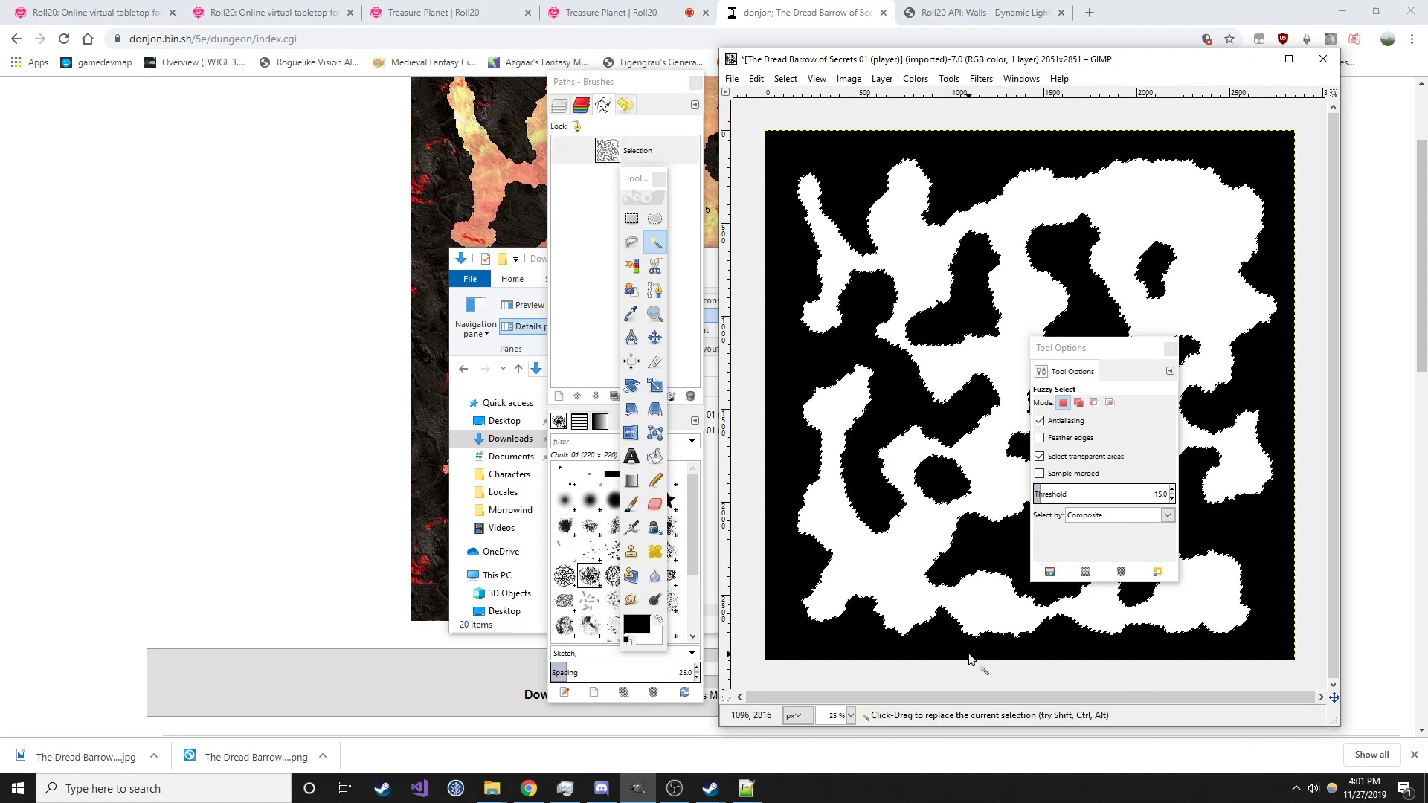
Export the cave's selection path to the Desktop under the name hell-path
left_click(581, 107)
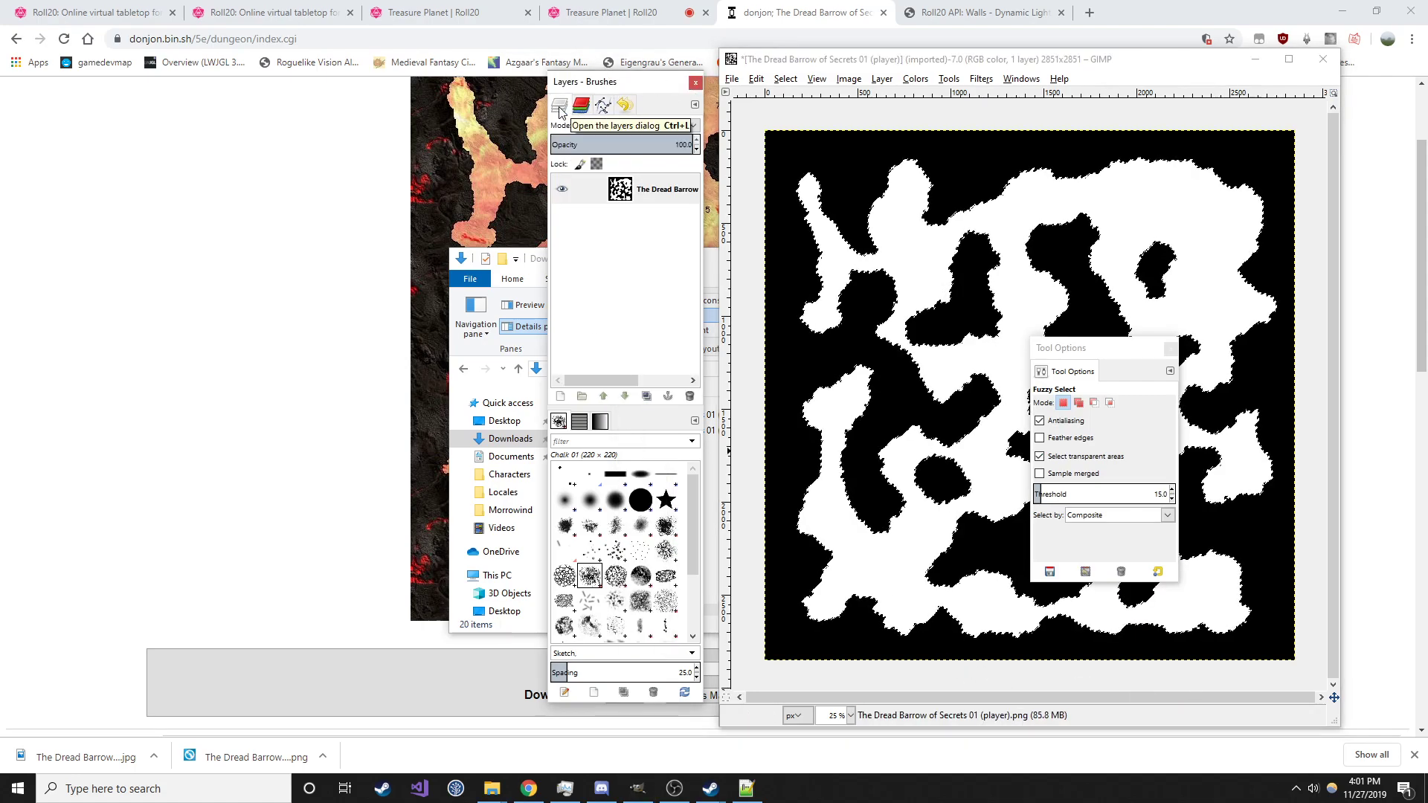
left_click(605, 106)
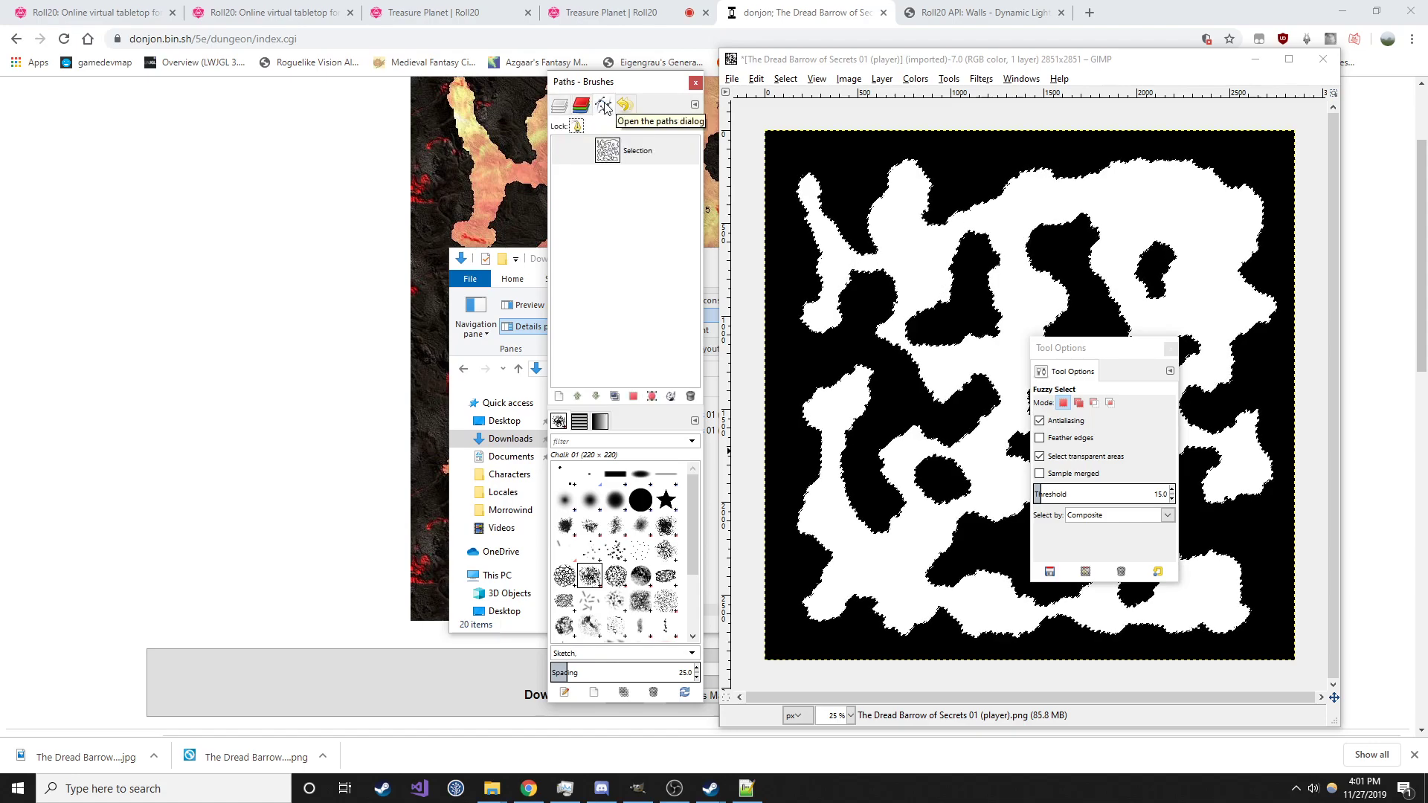
right_click(625, 152)
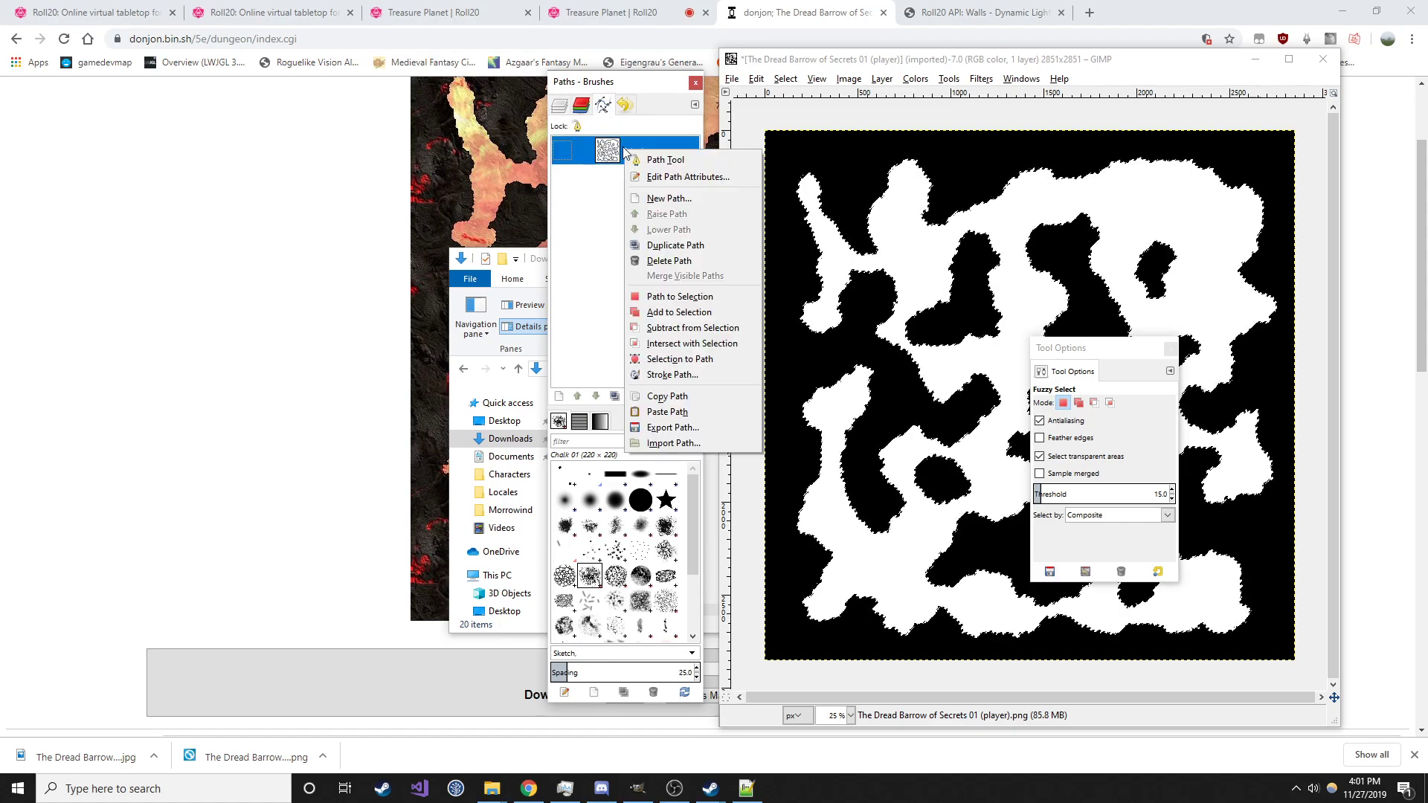
left_click(702, 427)
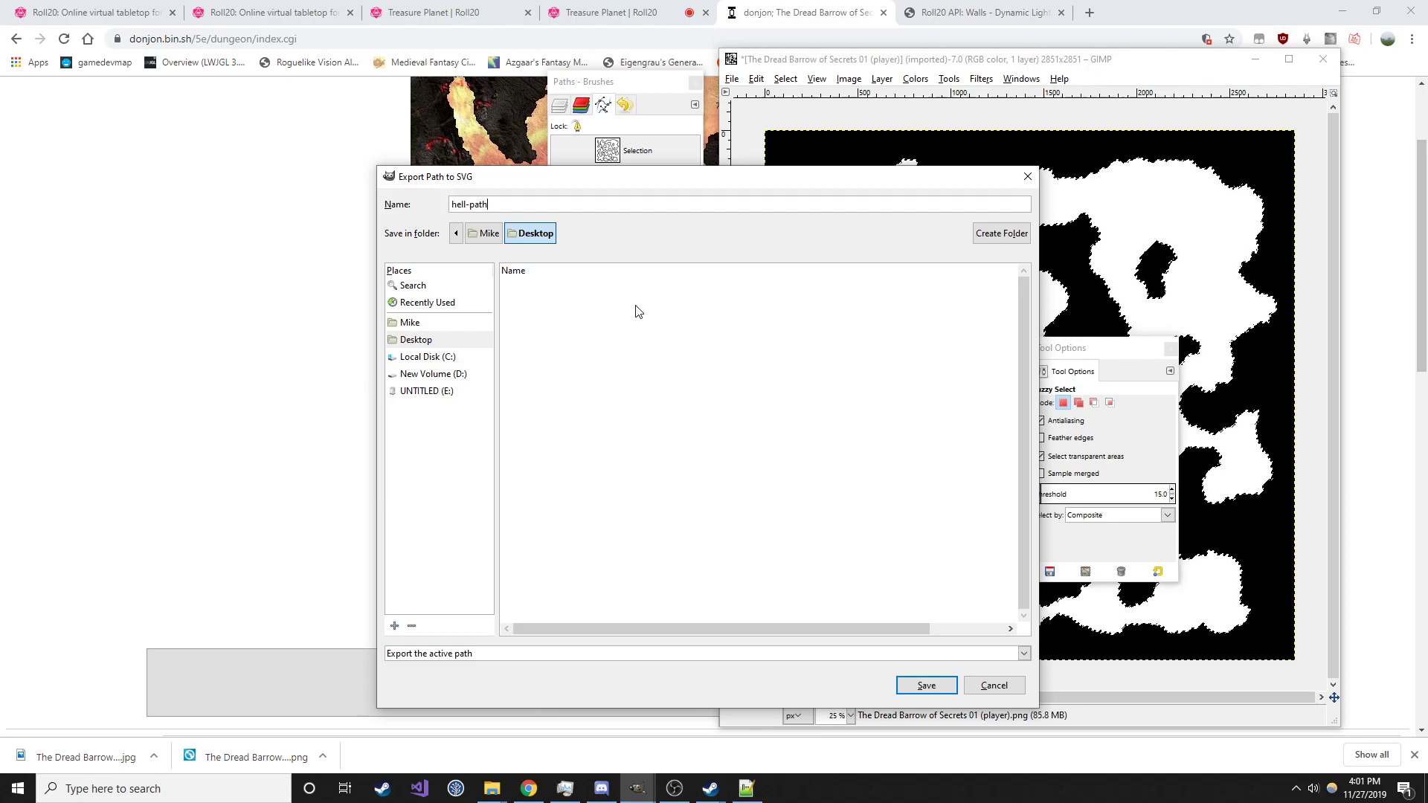
left_click(926, 685)
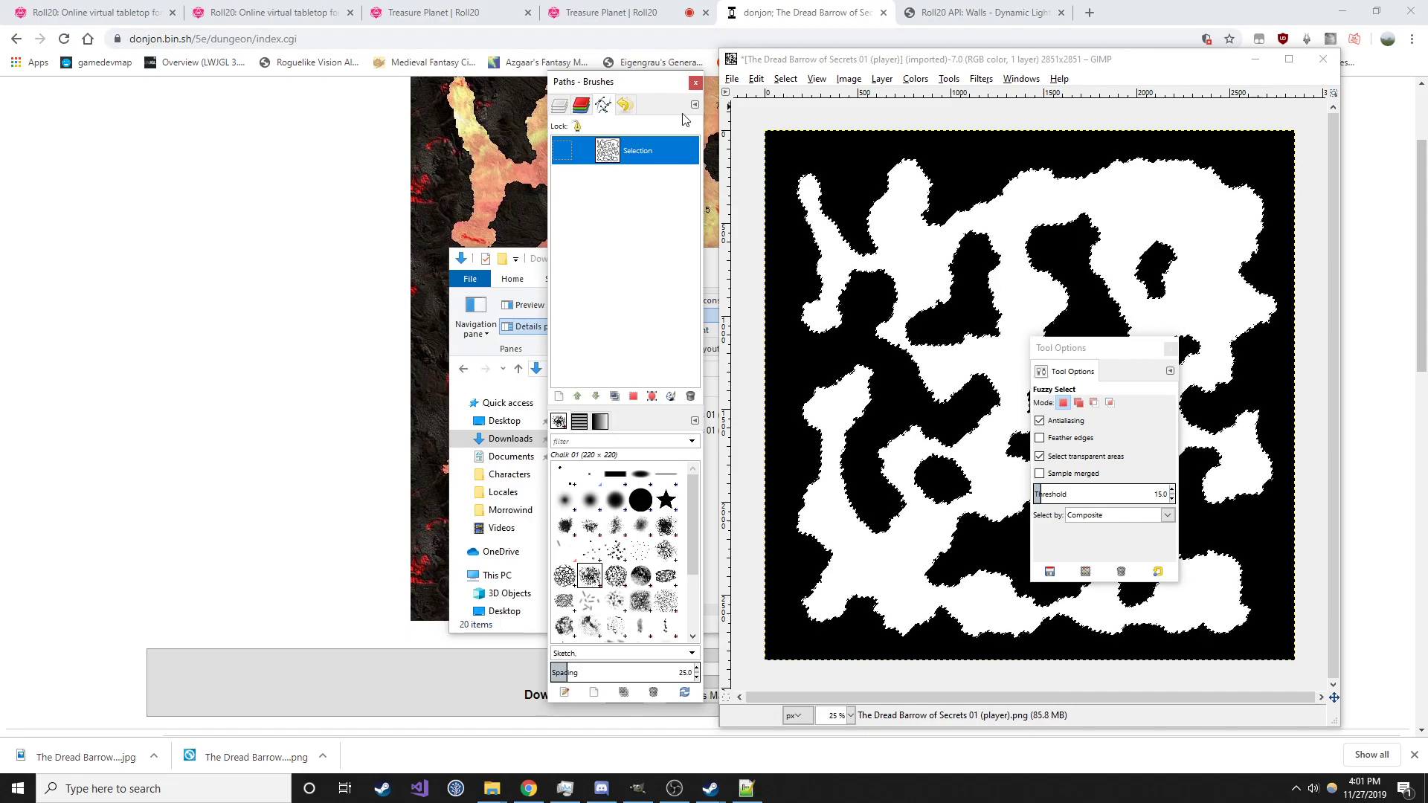
Switch to the Walls Dynamic Lighting SVG Parser page in the browser and examine its fill option and command output
left_click(804, 14)
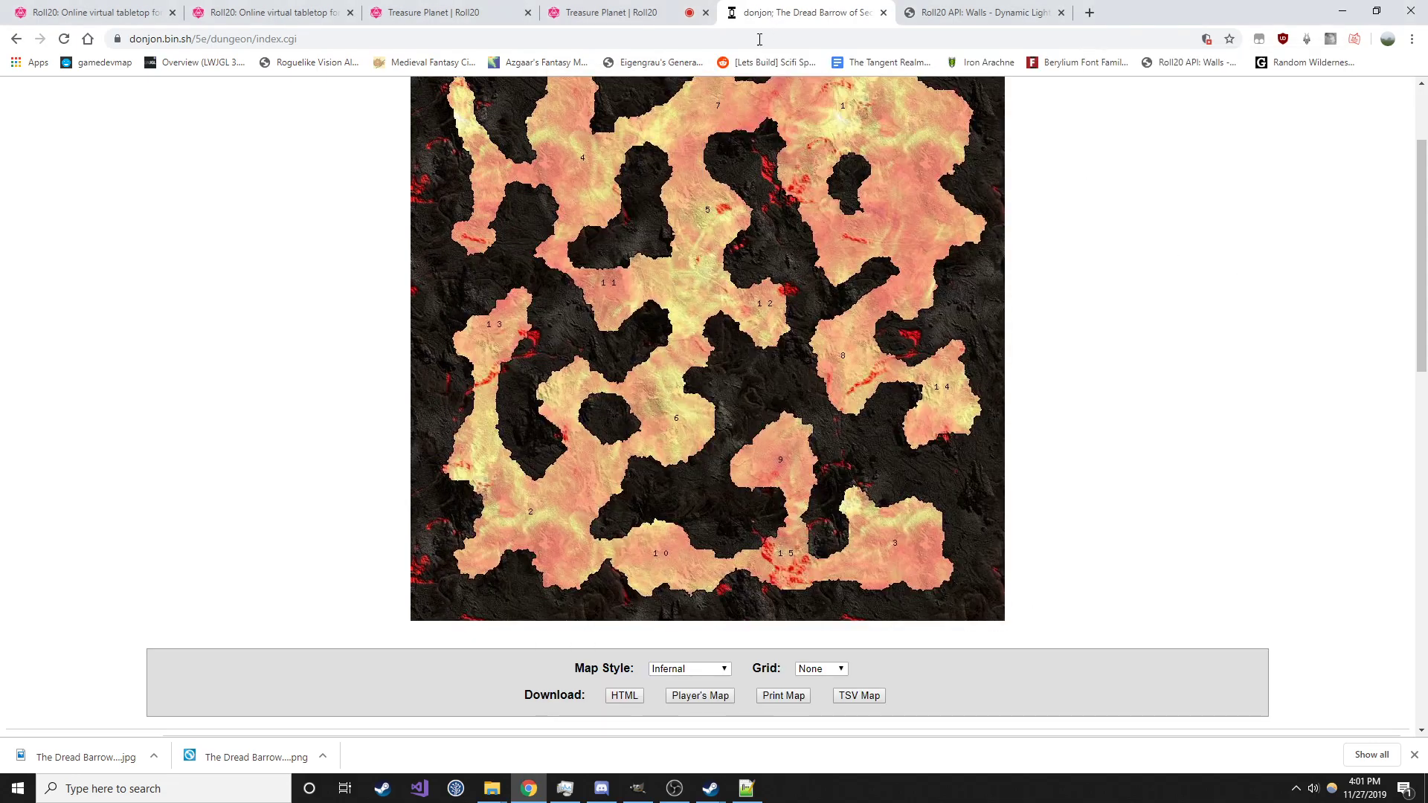
left_click(960, 13)
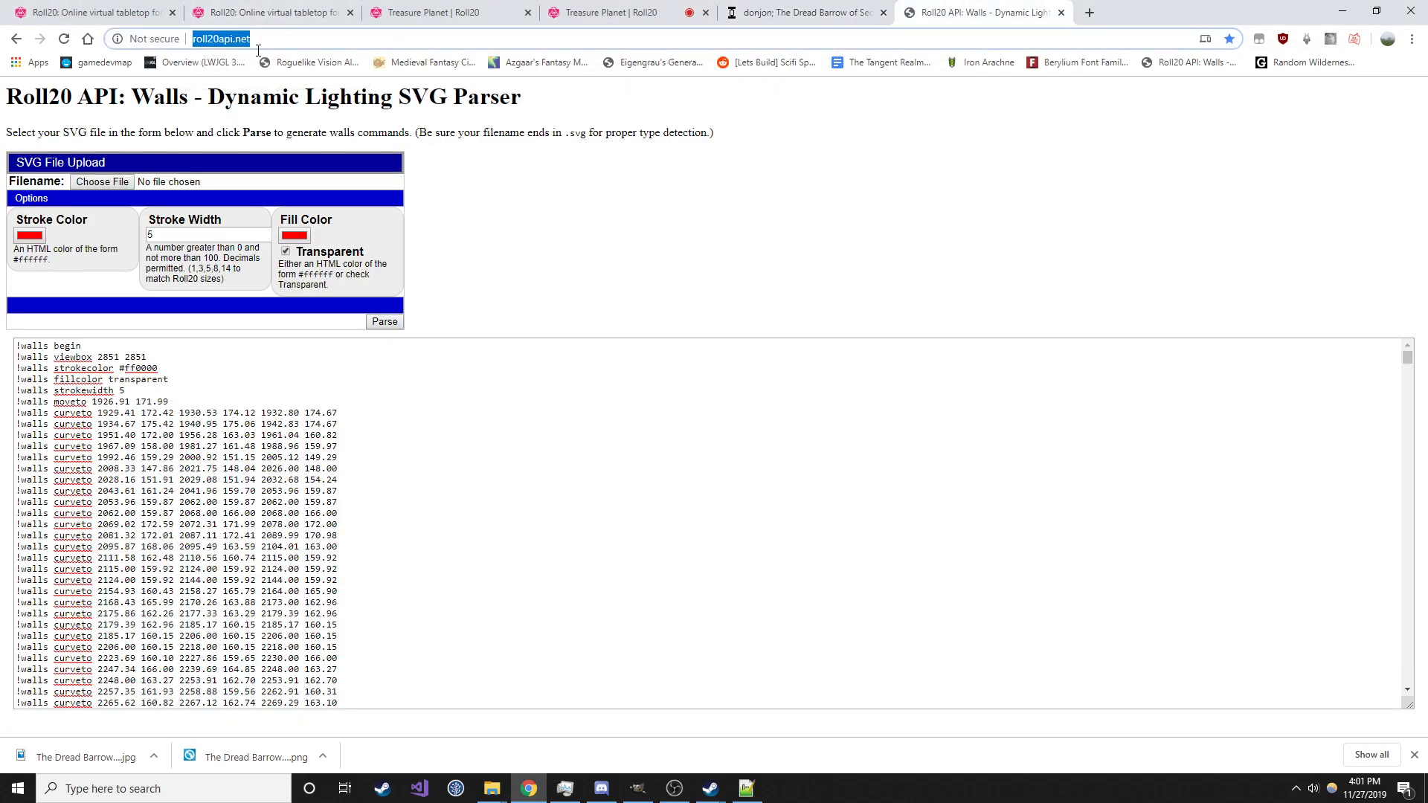
left_click(285, 251)
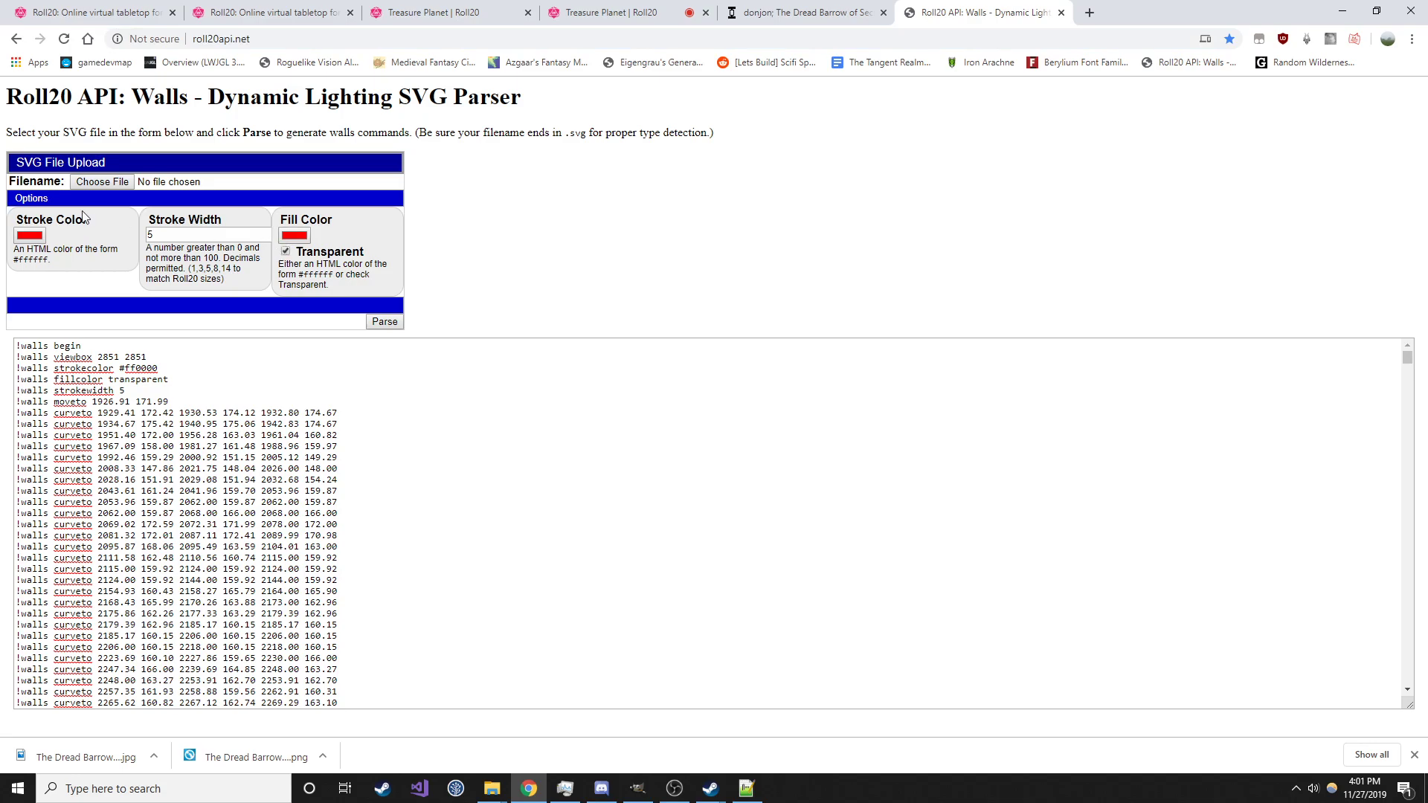
left_click(168, 408)
key("ctrl+a")
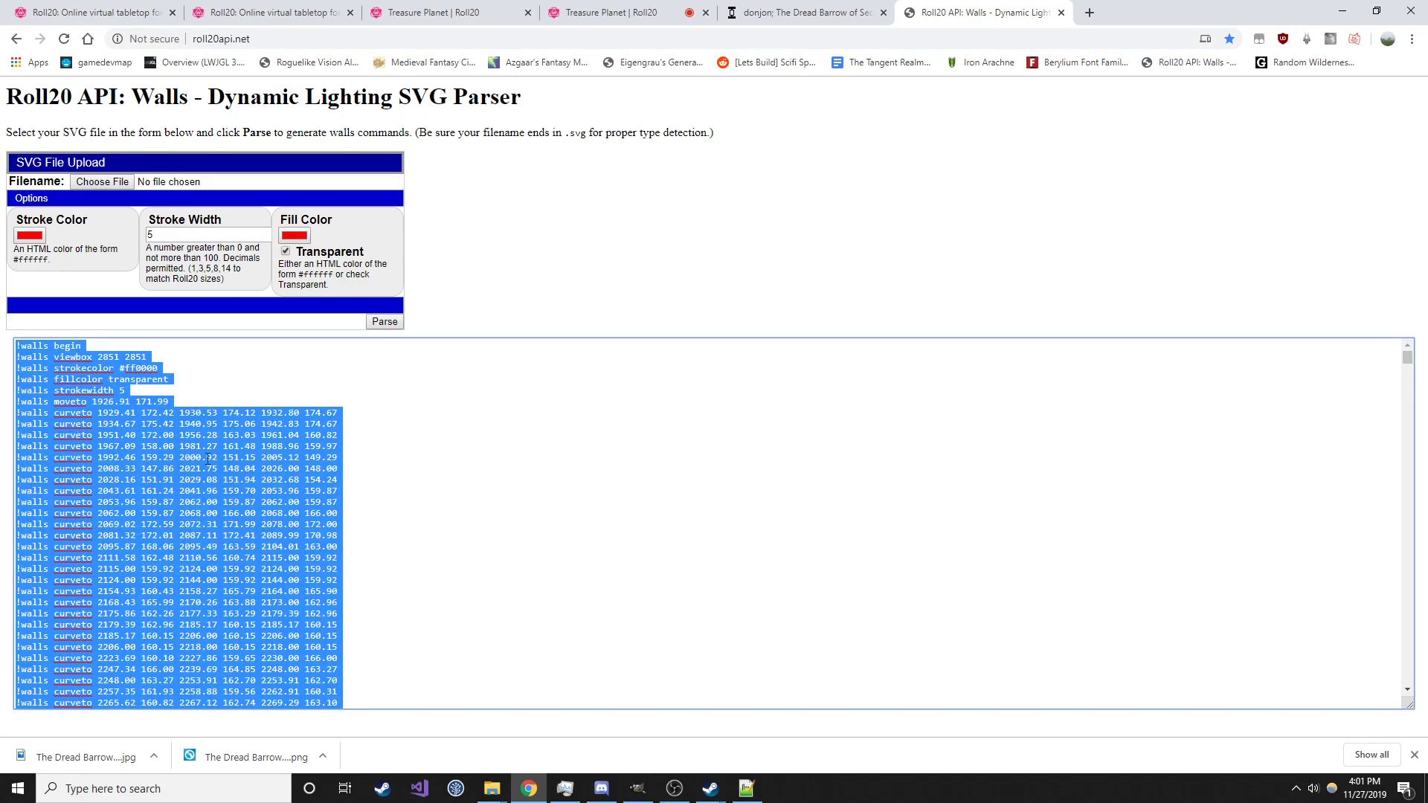
left_click(435, 240)
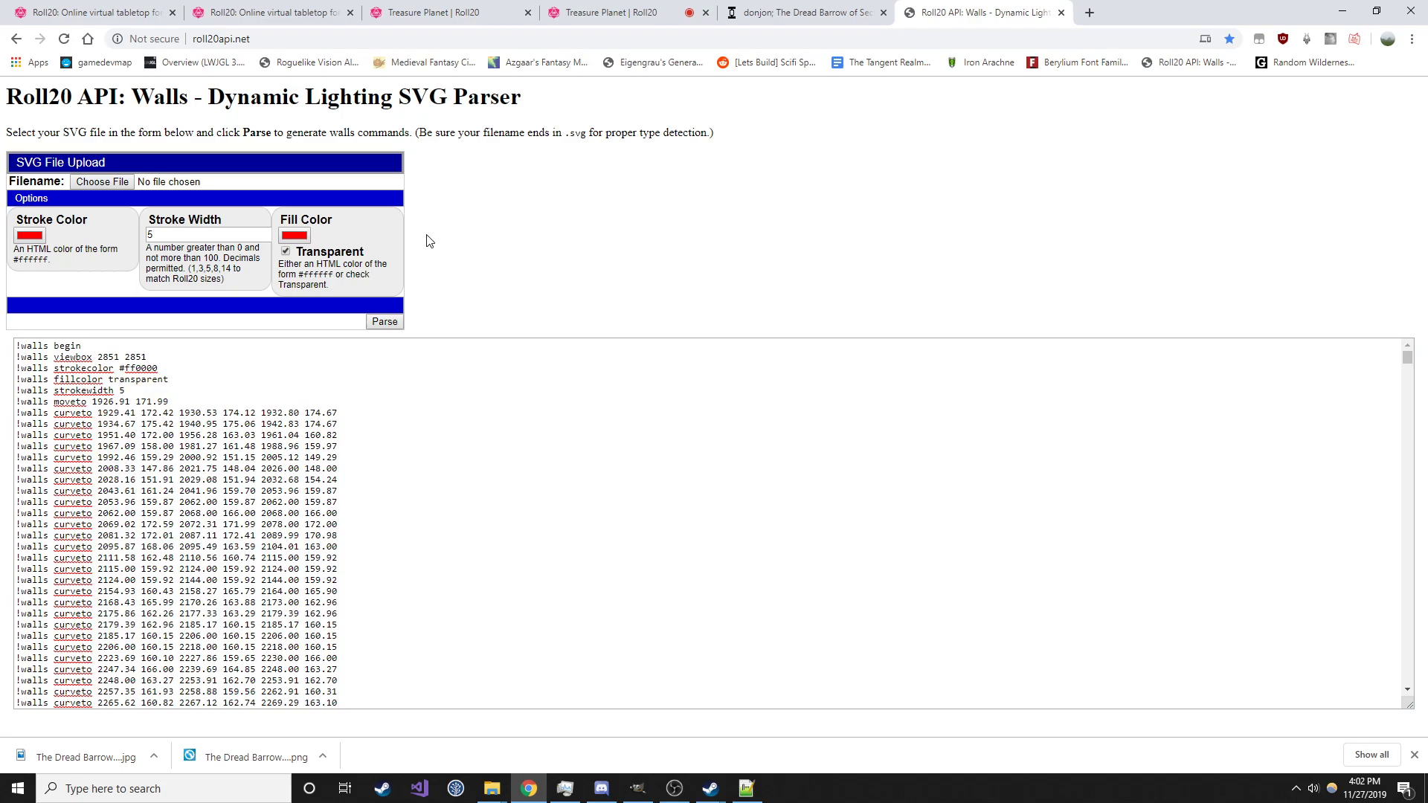
Parse the hell-path file from the Desktop into wall commands and select the whole output
left_click(92, 182)
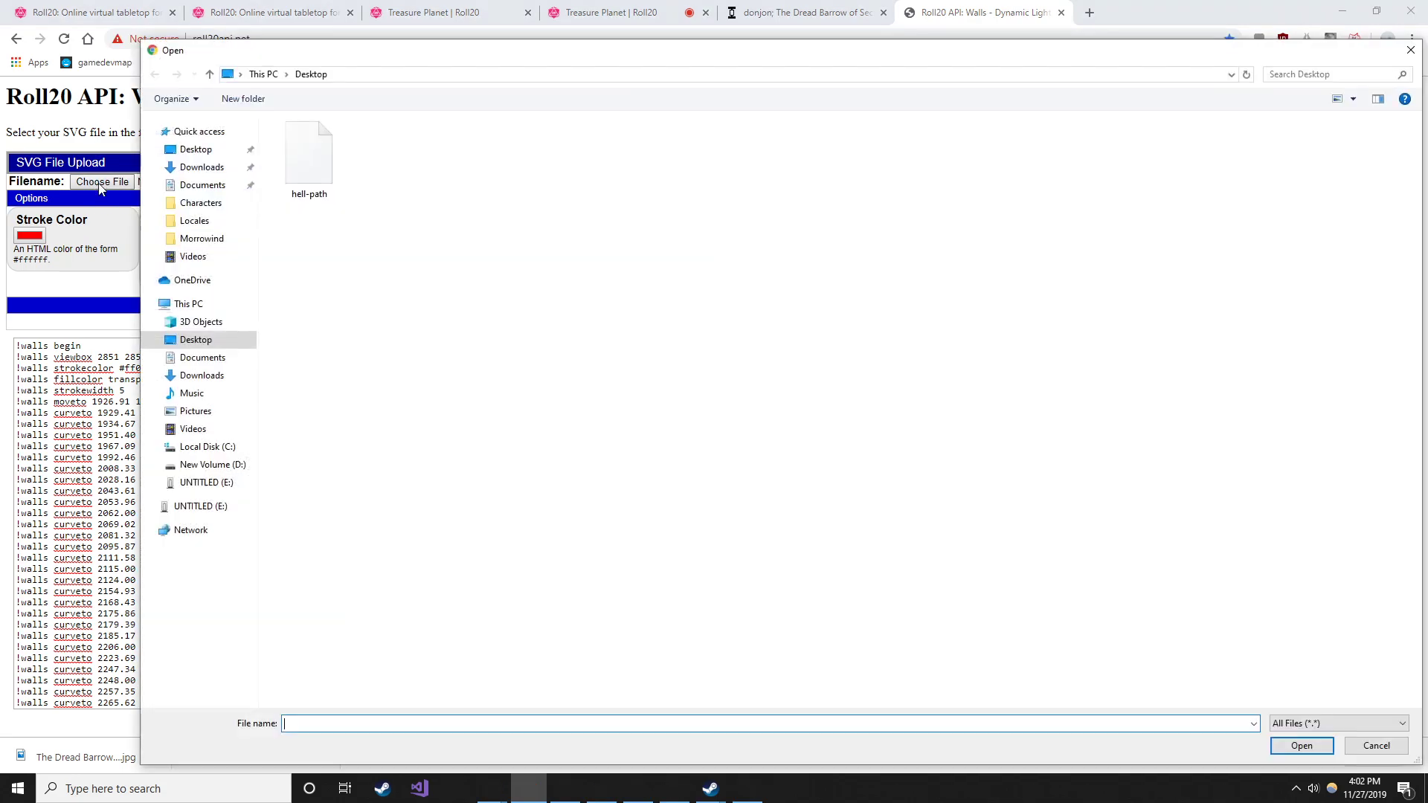
double_click(321, 184)
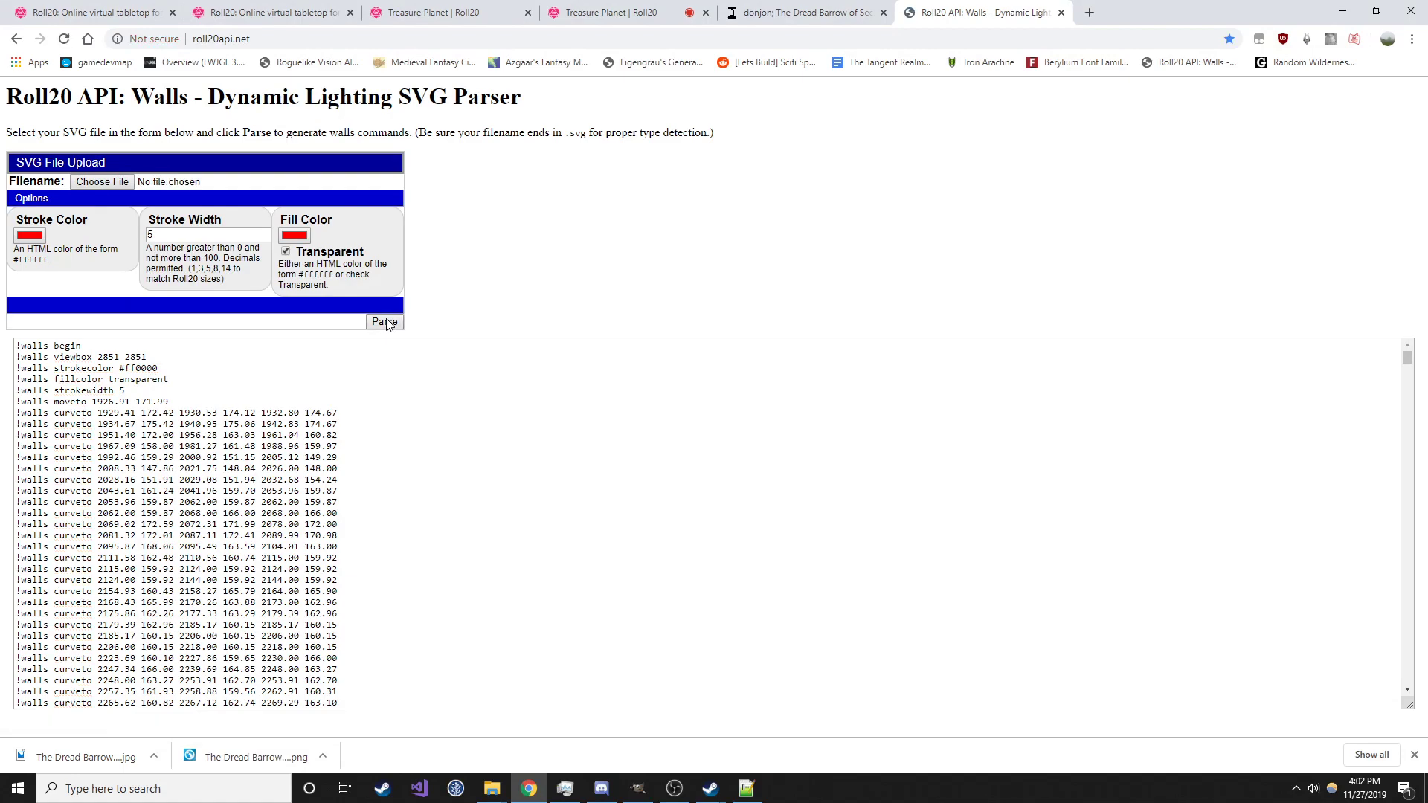
left_click(252, 392)
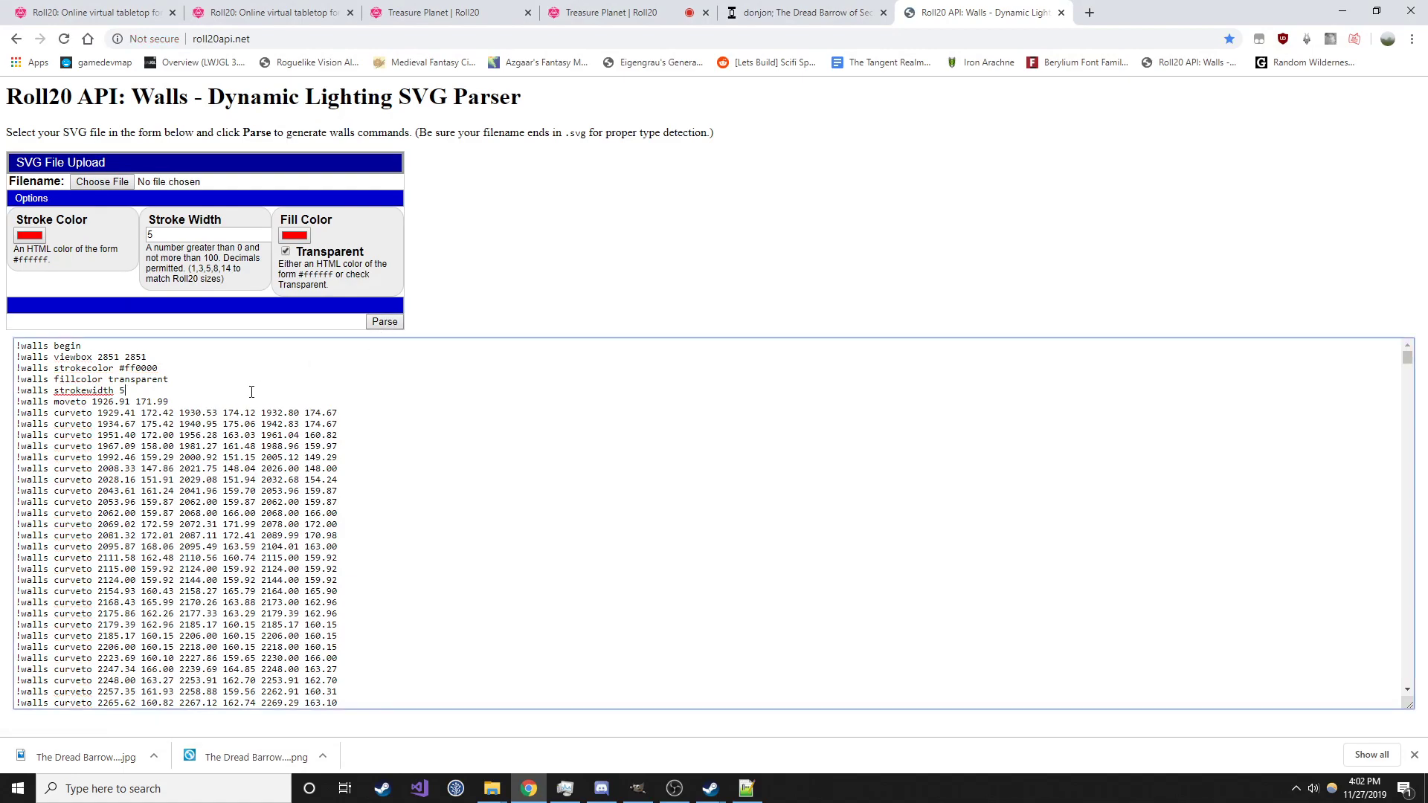
key("ctrl+a")
left_click(578, 250)
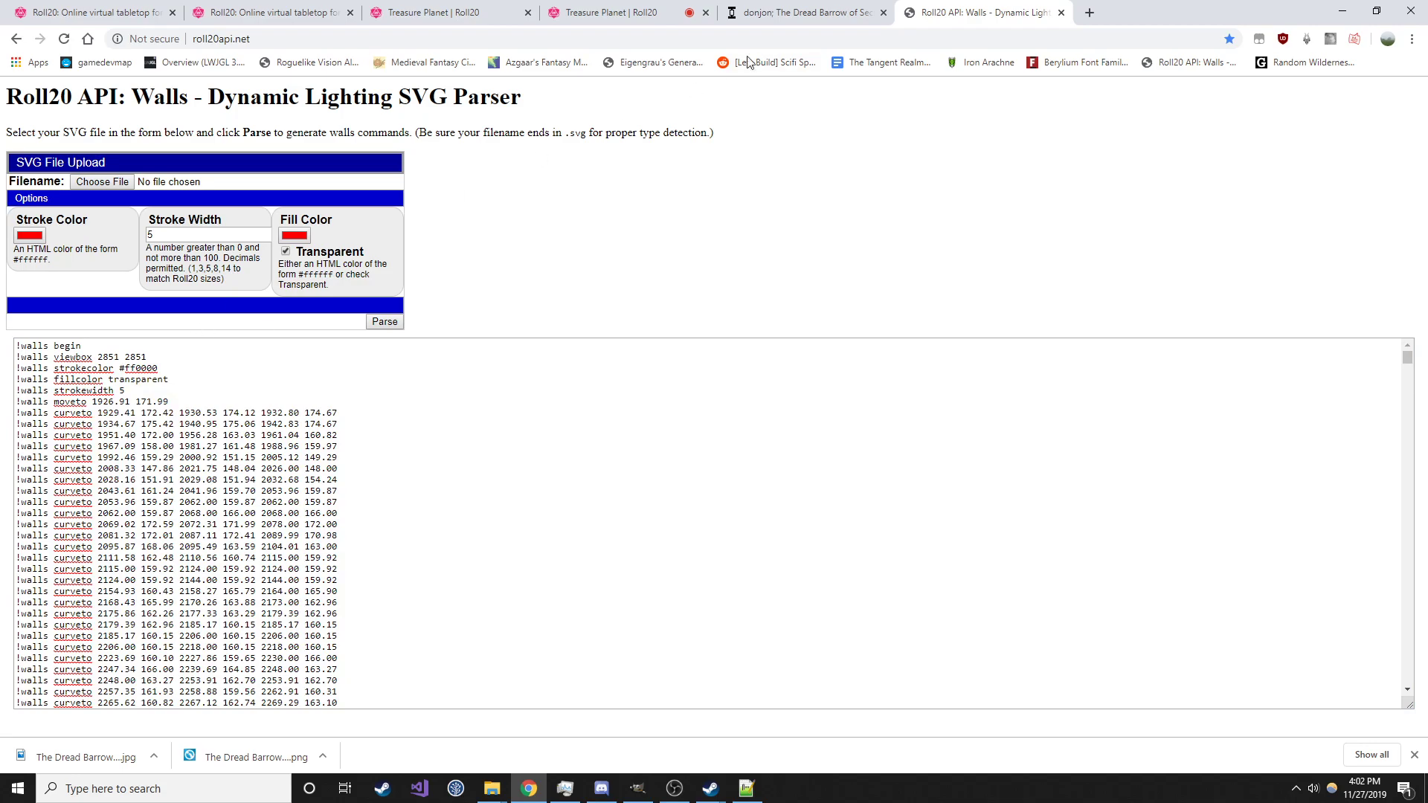
Switch to the Roll20 page of the Dynamic Lighting game and launch the game
left_click(740, 13)
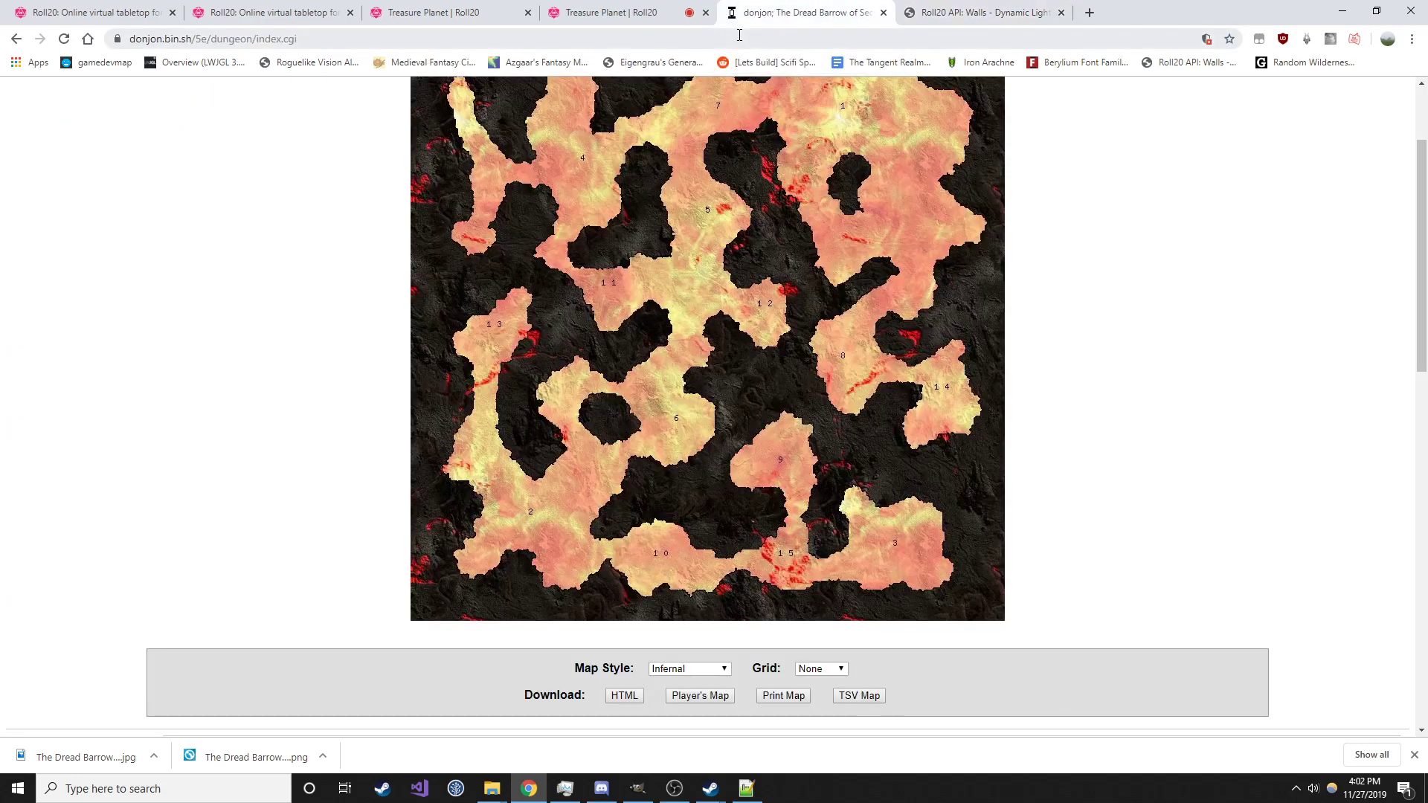
left_click(112, 9)
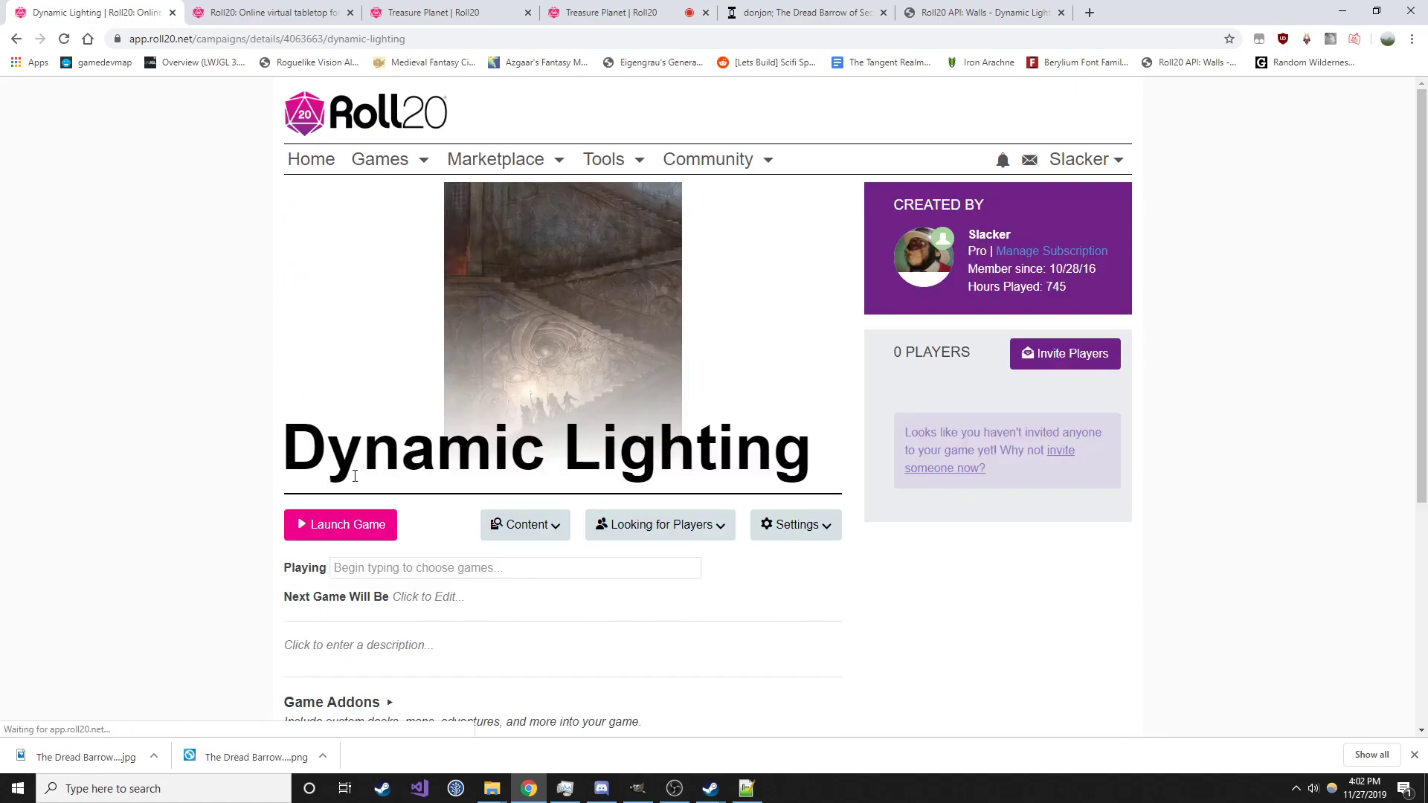
left_click(345, 526)
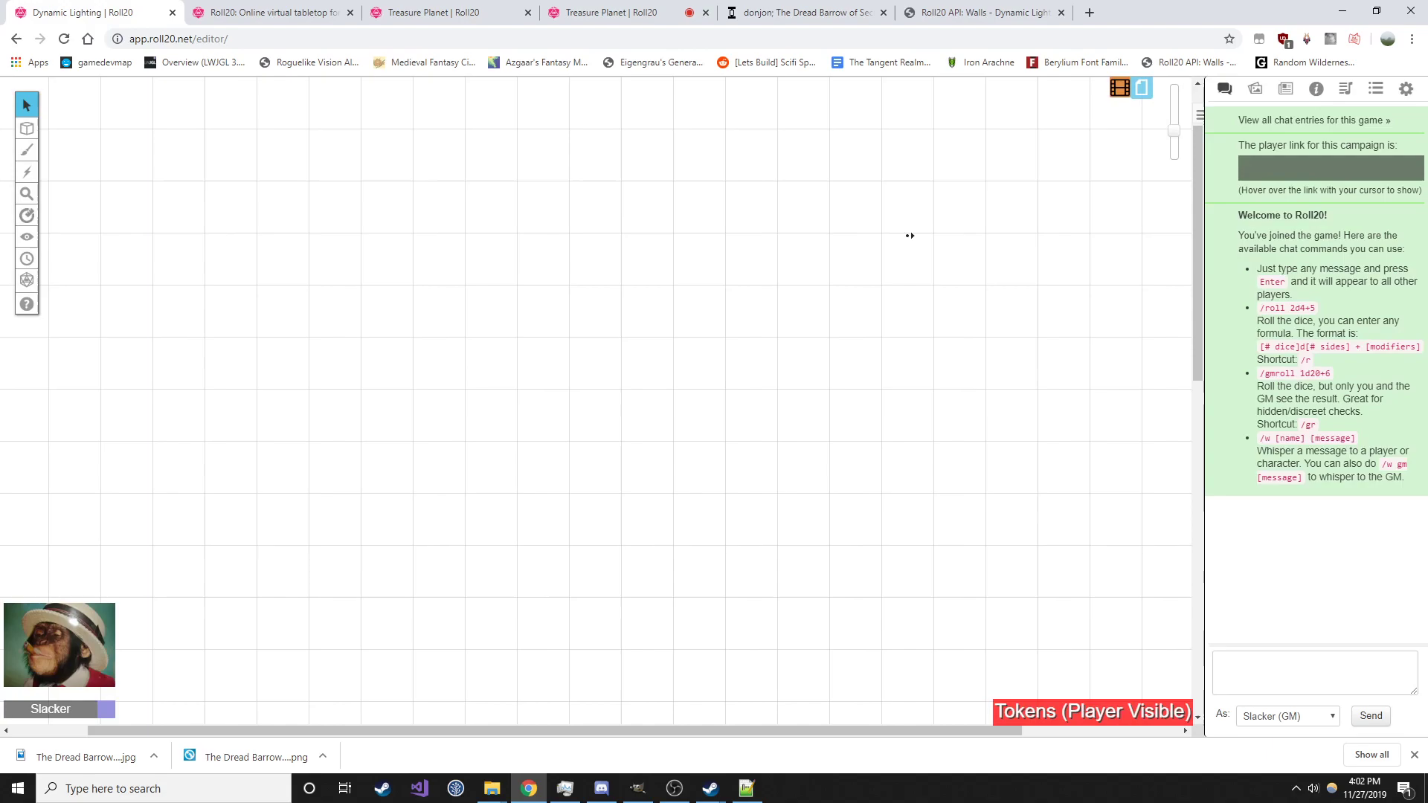
Open the Start page's settings and set the page size to 40 by 40 cells
left_click_drag(1171, 132, 1172, 156)
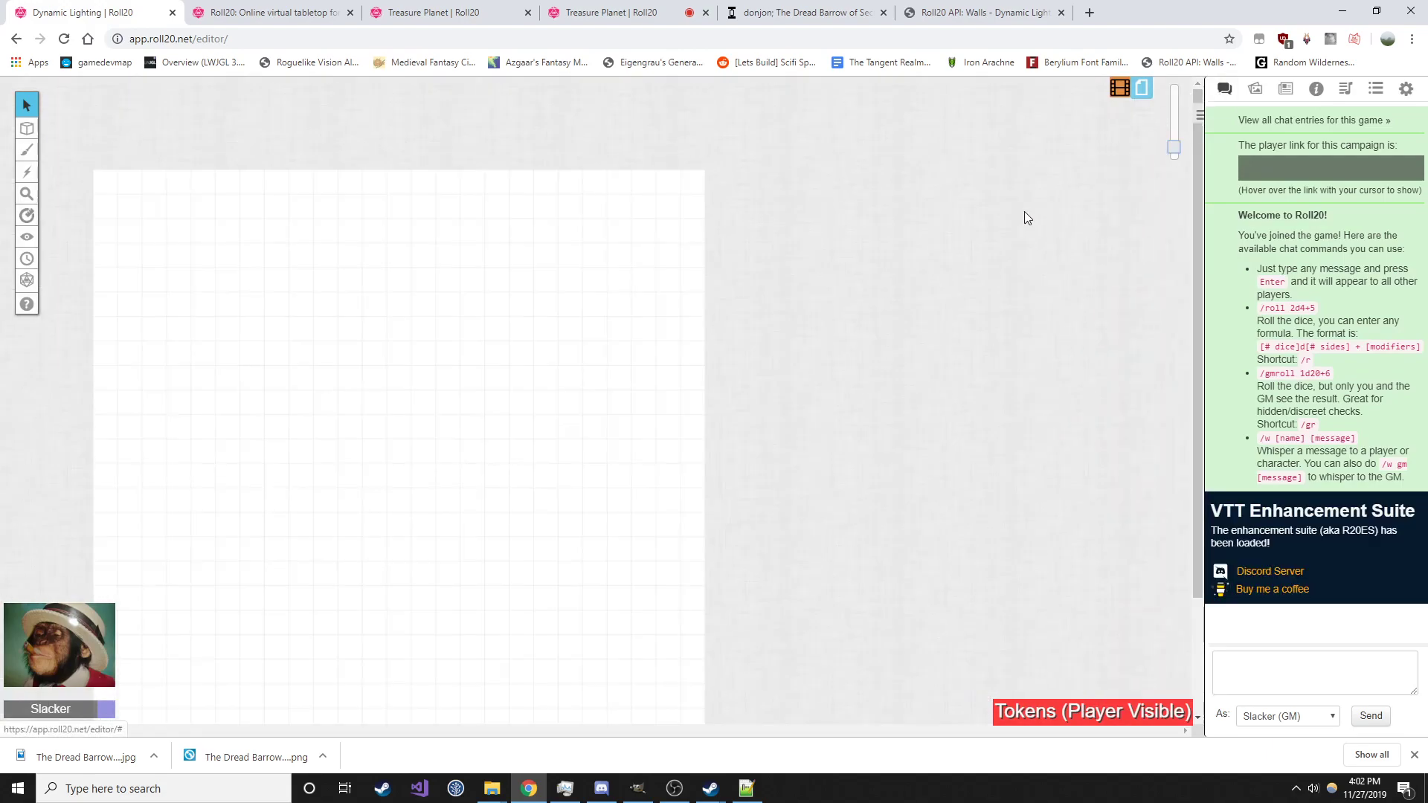
left_click(1119, 88)
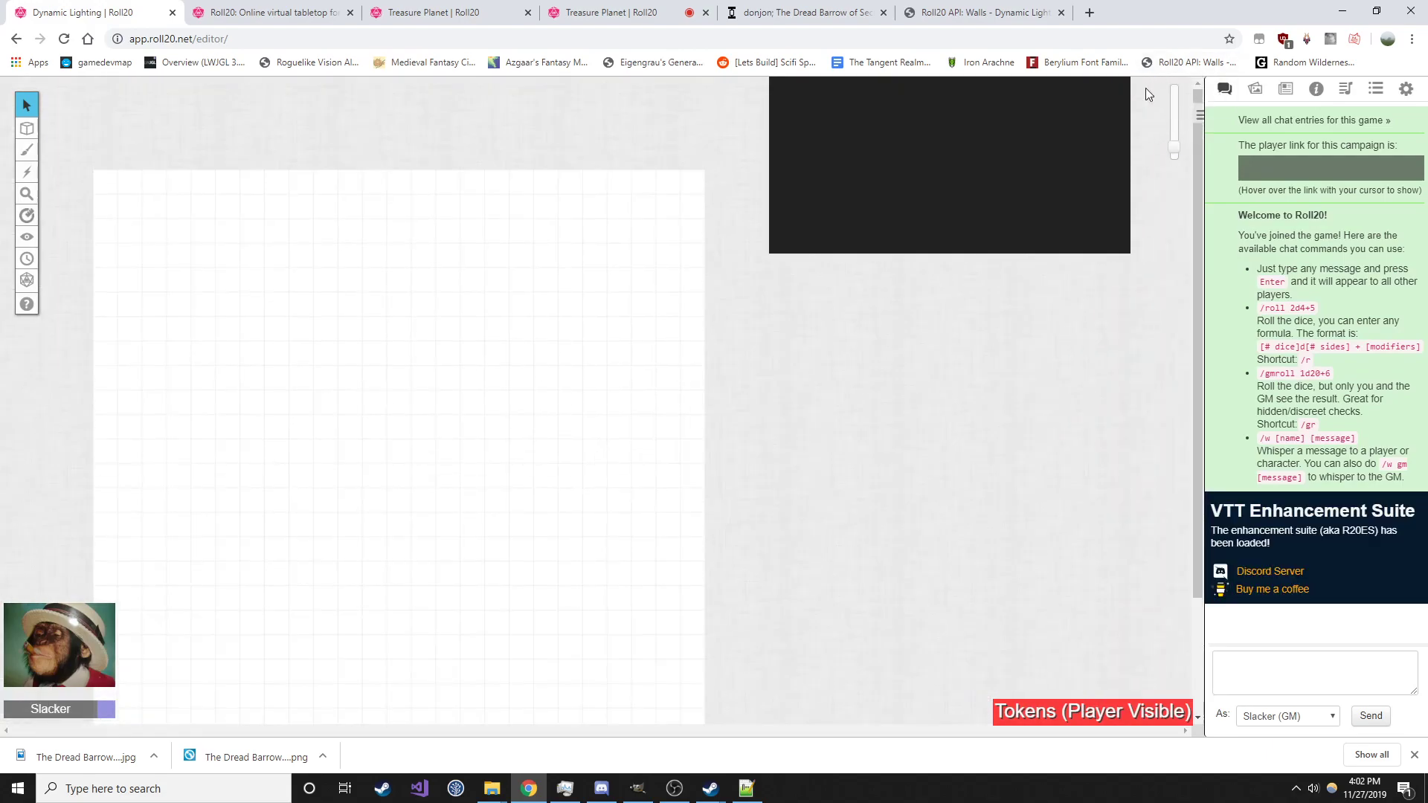
left_click(837, 109)
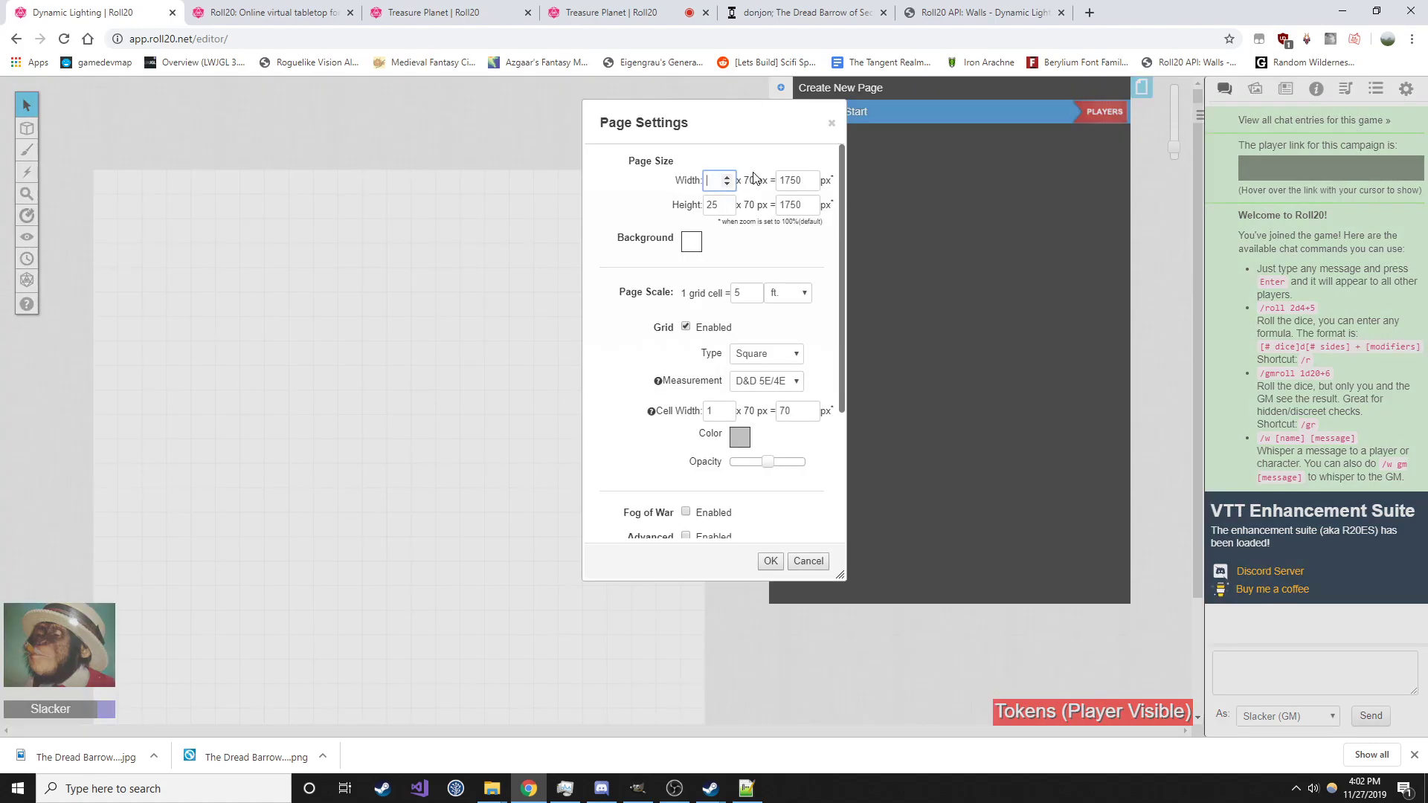
key("Tab")
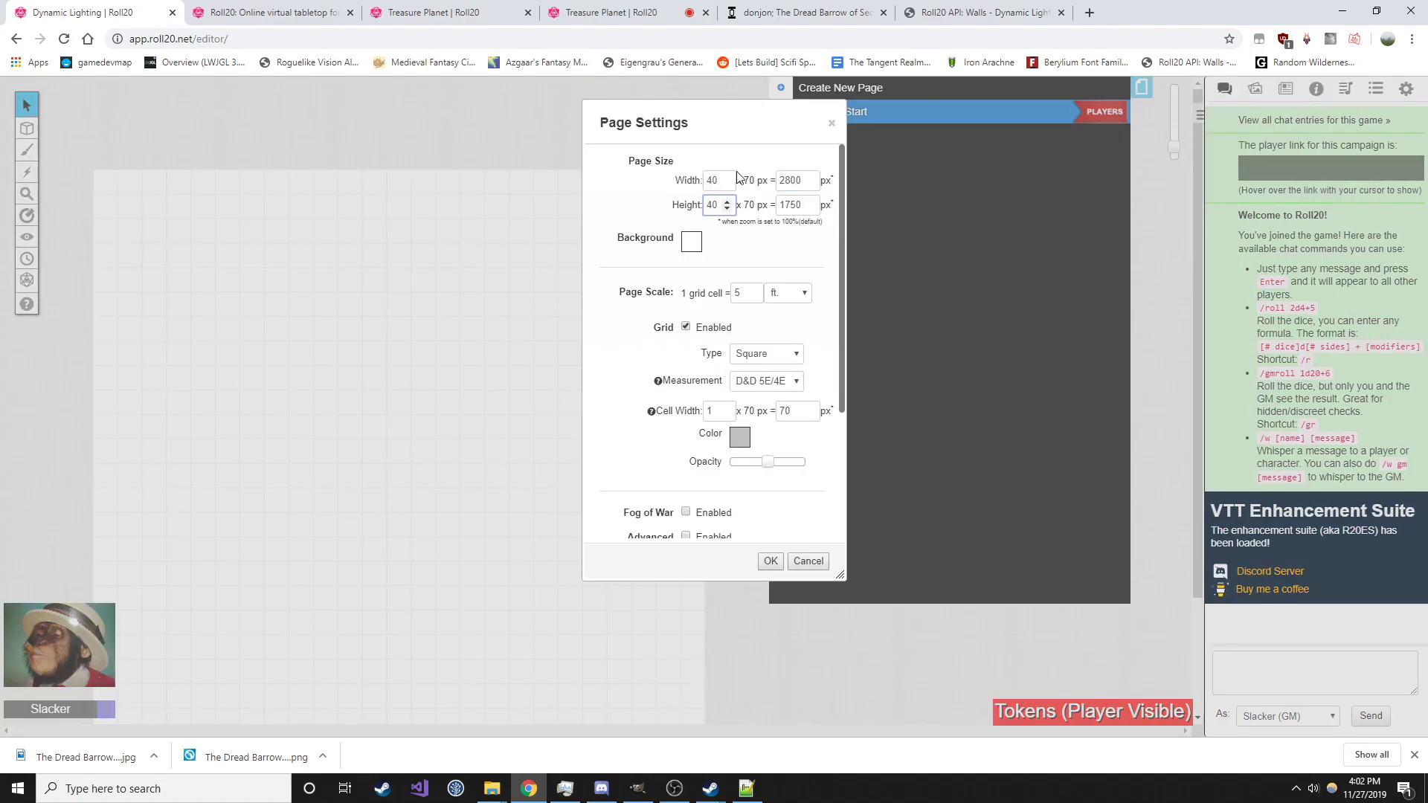
Enable Dynamic Lighting with Enforce Line of Sight and Restrict Movement for the Start page, save the settings and close the page list
scroll(735, 414, "down", 3)
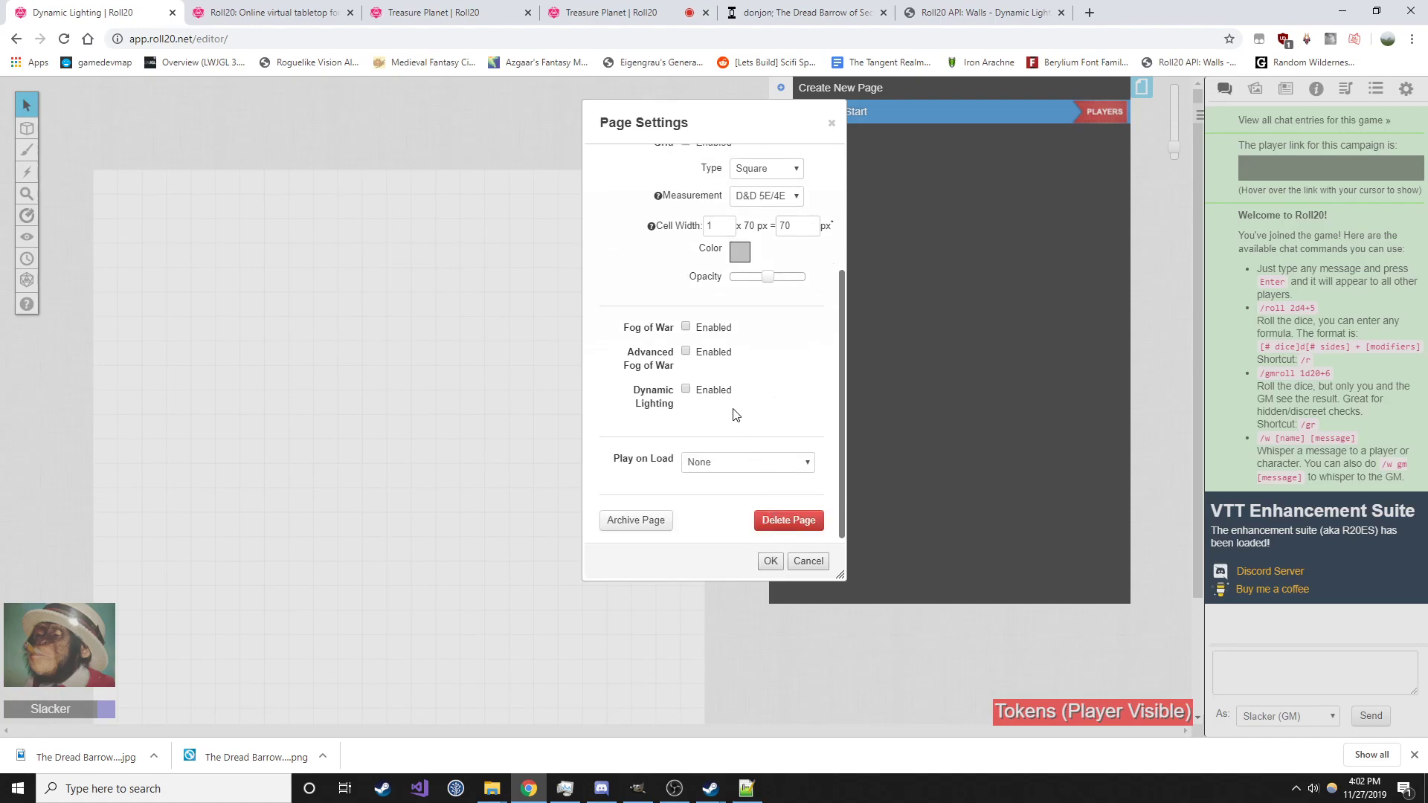
left_click(686, 390)
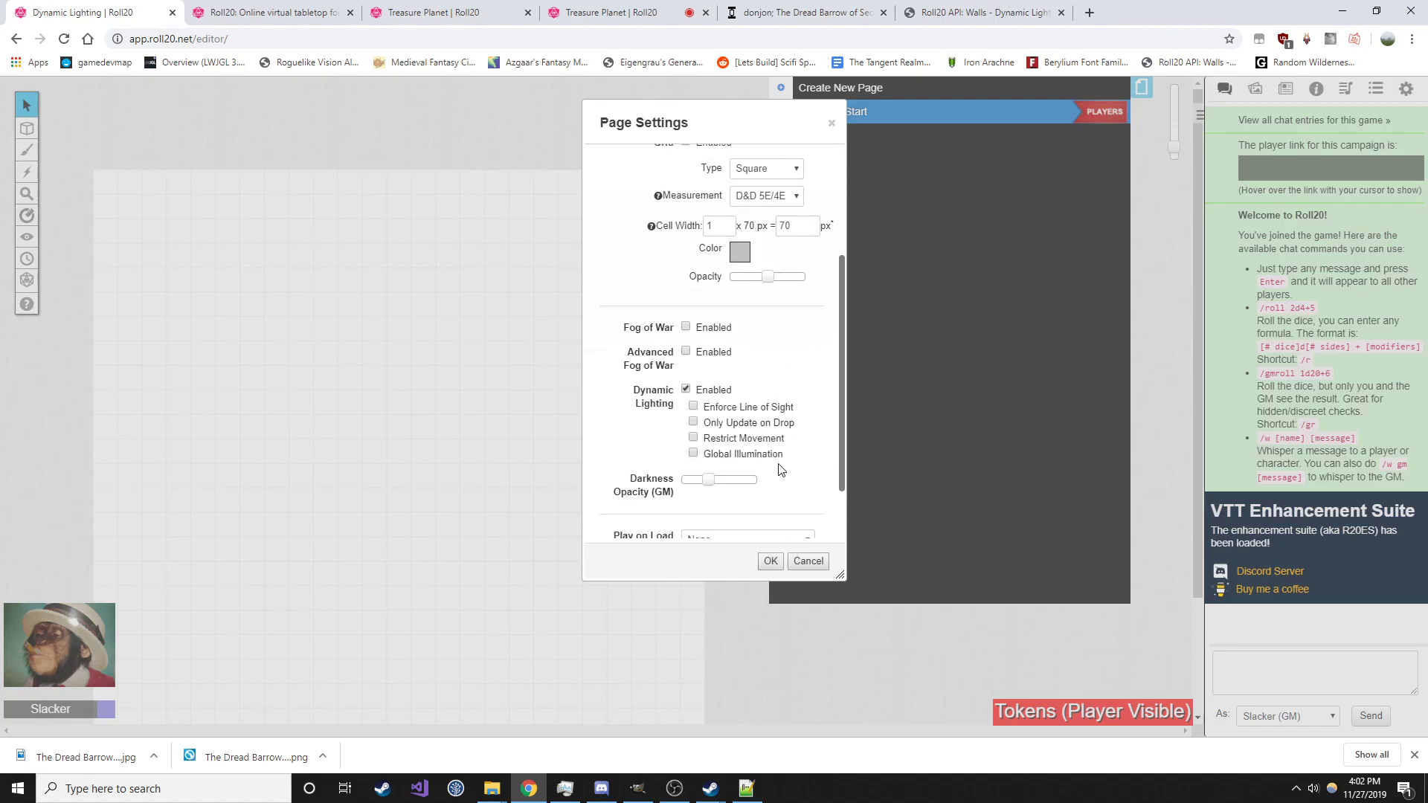
left_click(693, 408)
left_click(693, 439)
scroll(750, 414, "up", 1)
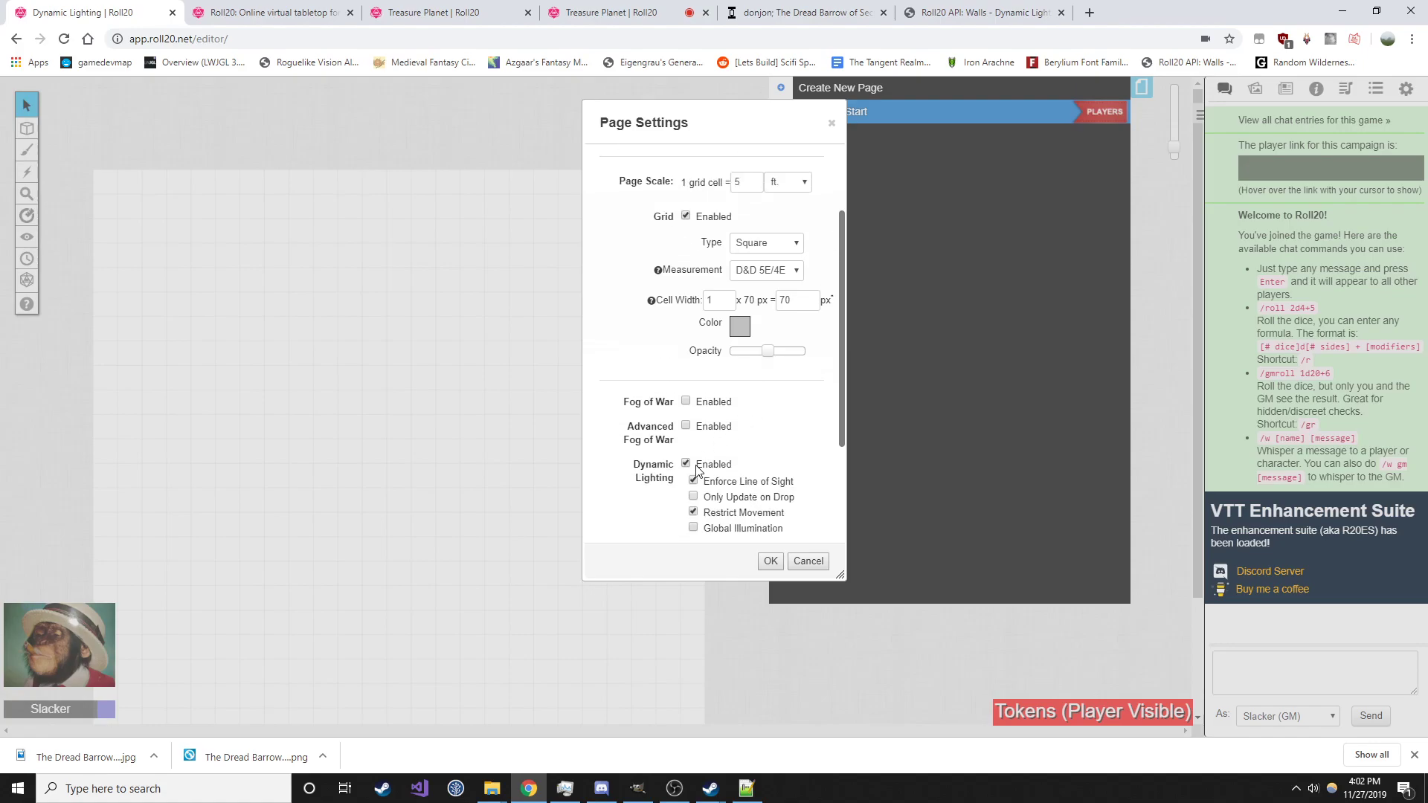
scroll(770, 491, "down", 2)
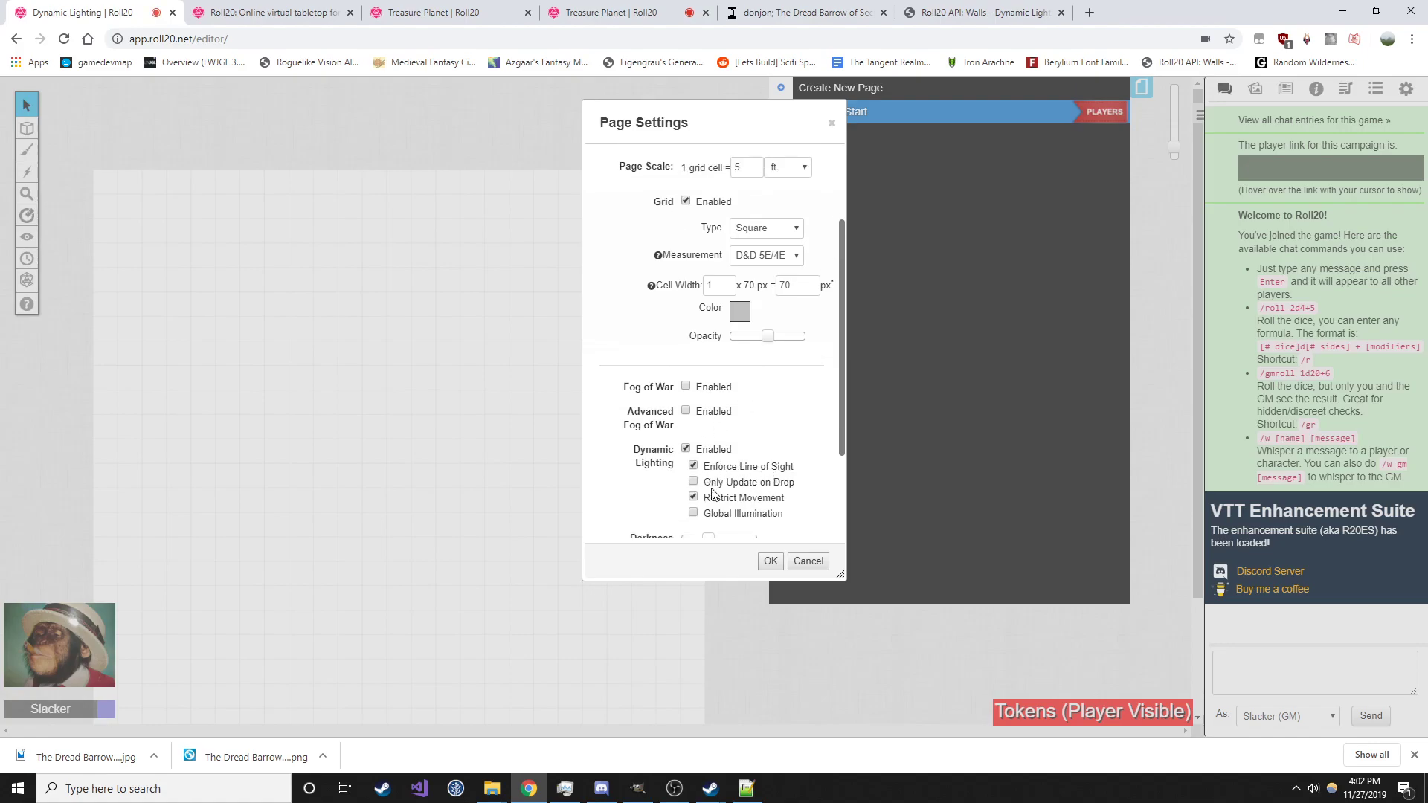
left_click(771, 560)
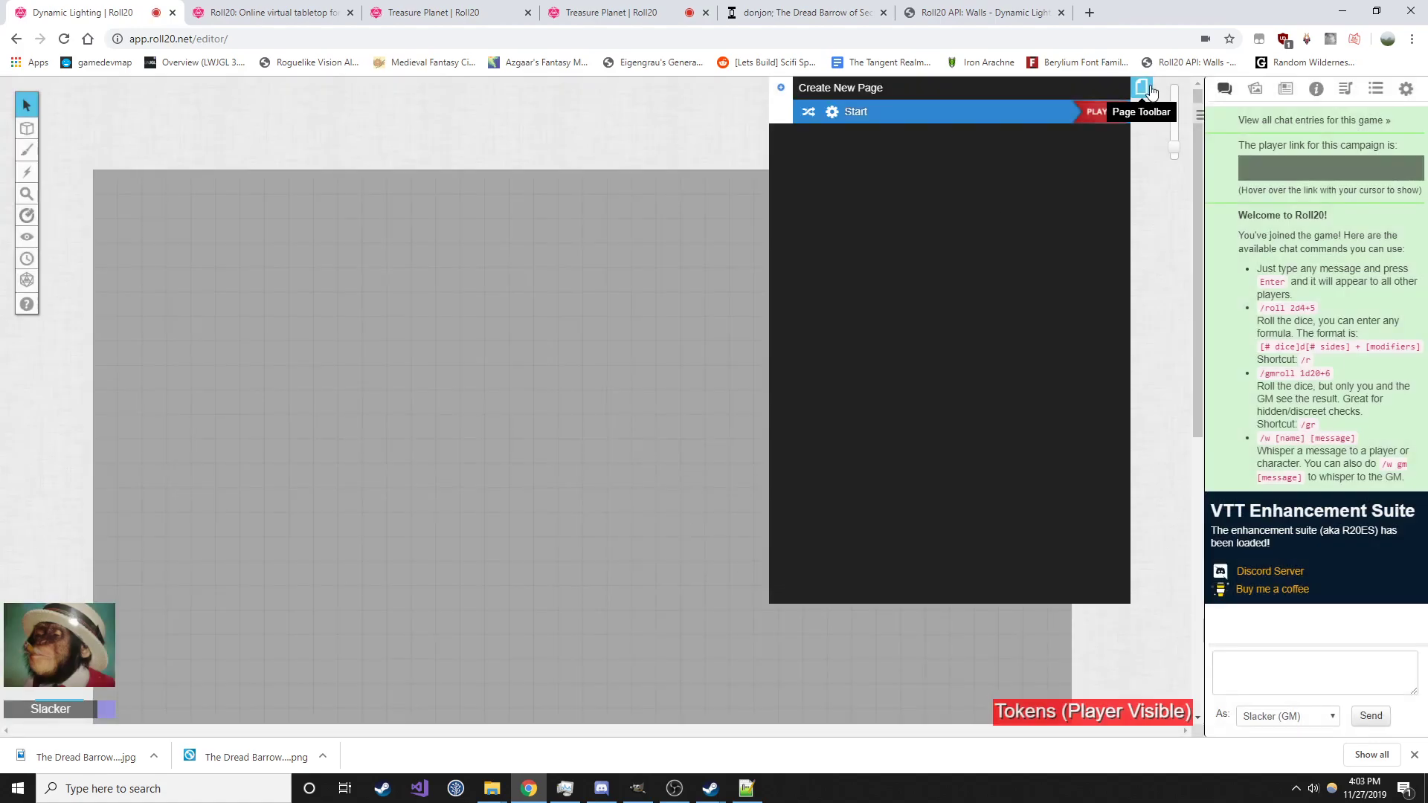
left_click(1151, 89)
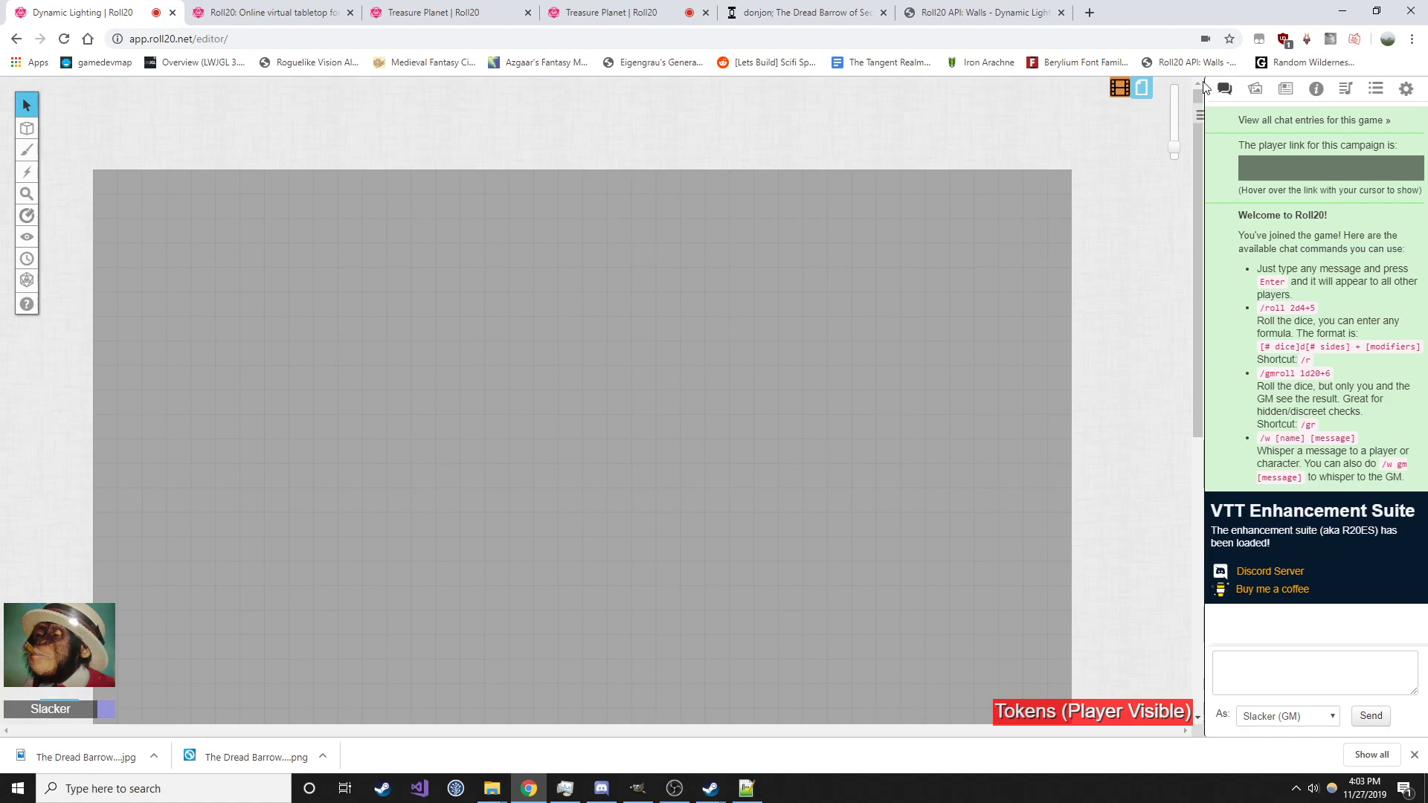
left_click(1139, 89)
left_click(1144, 95)
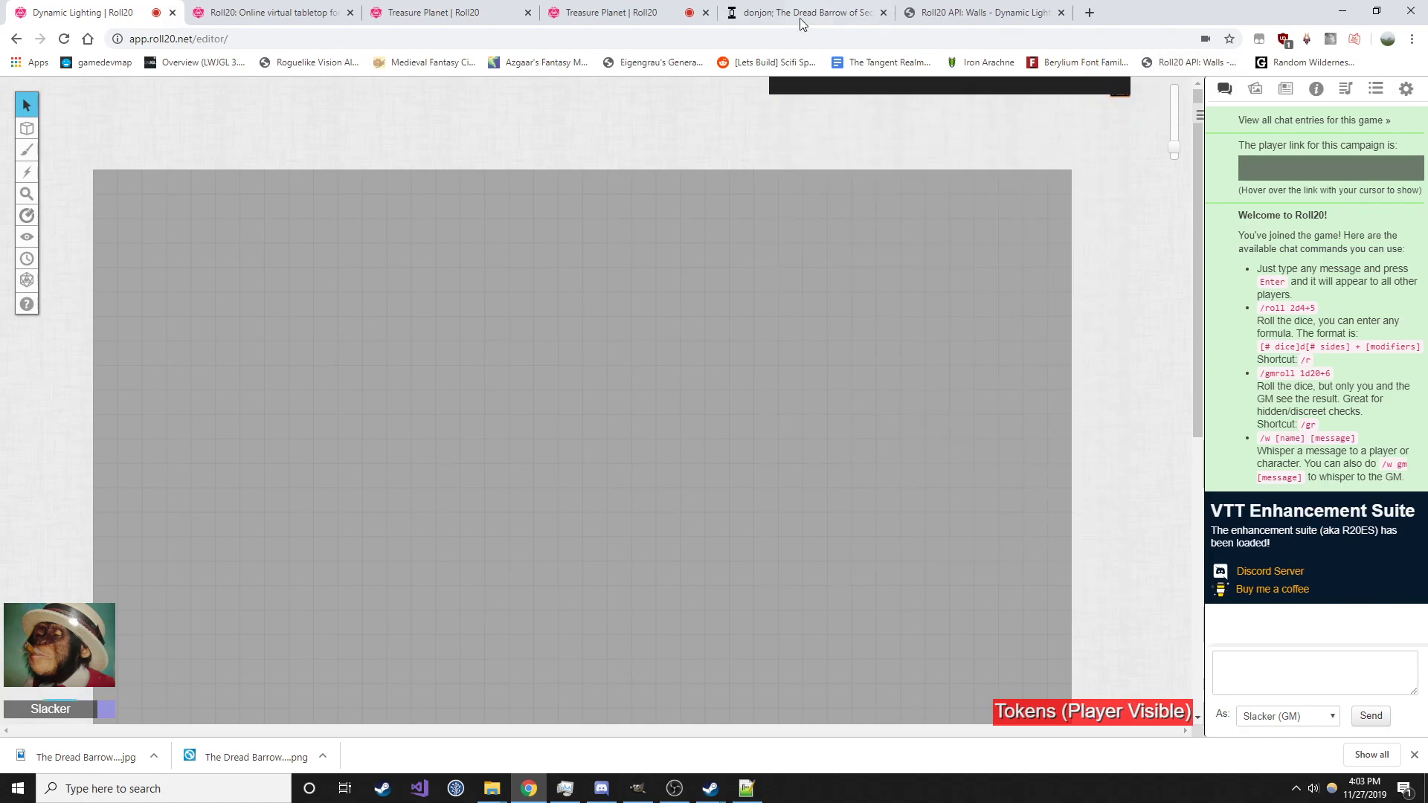
Examine the generated donjon cave map and compare its extent with the resized empty Roll20 page
left_click(800, 13)
scroll(711, 251, "up", 2)
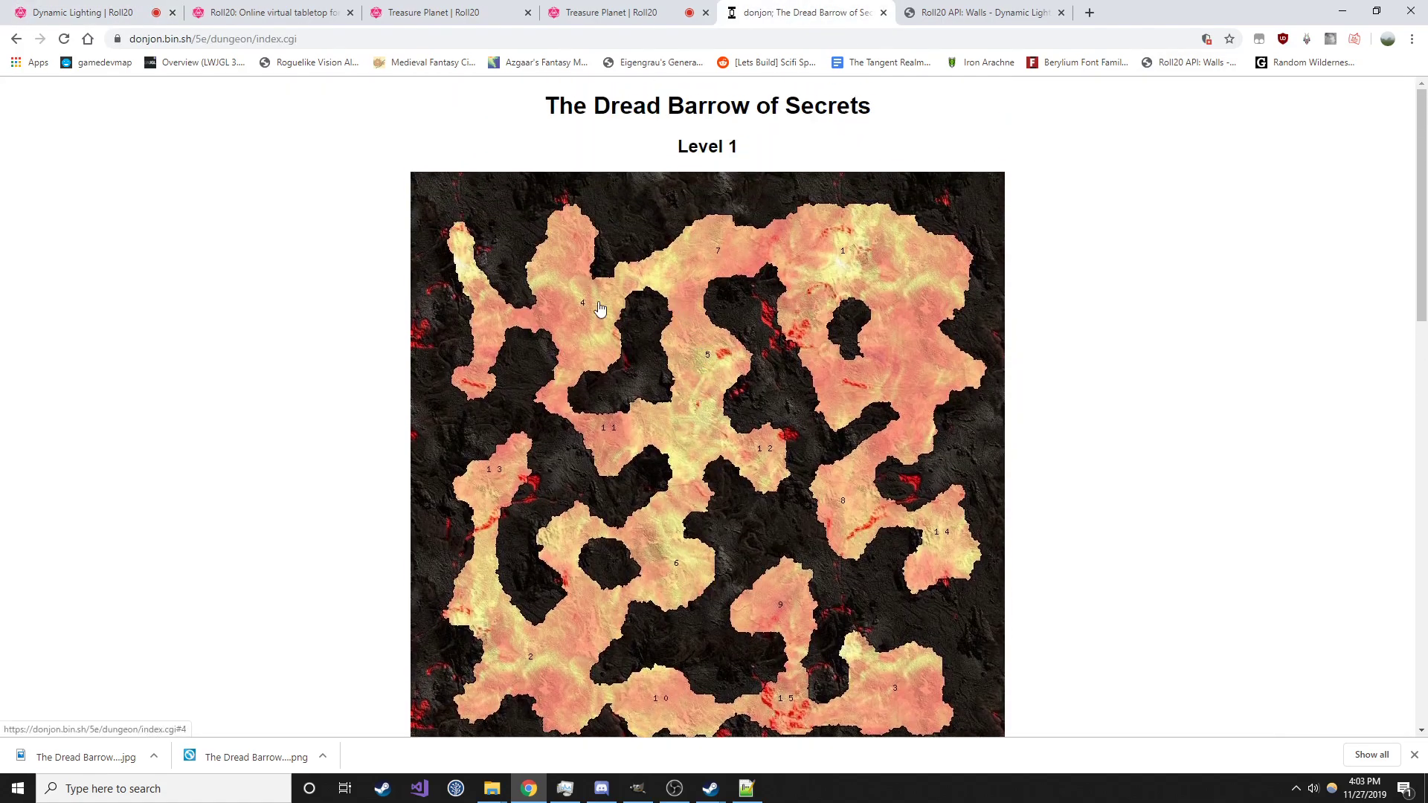
scroll(502, 138, "down", 1)
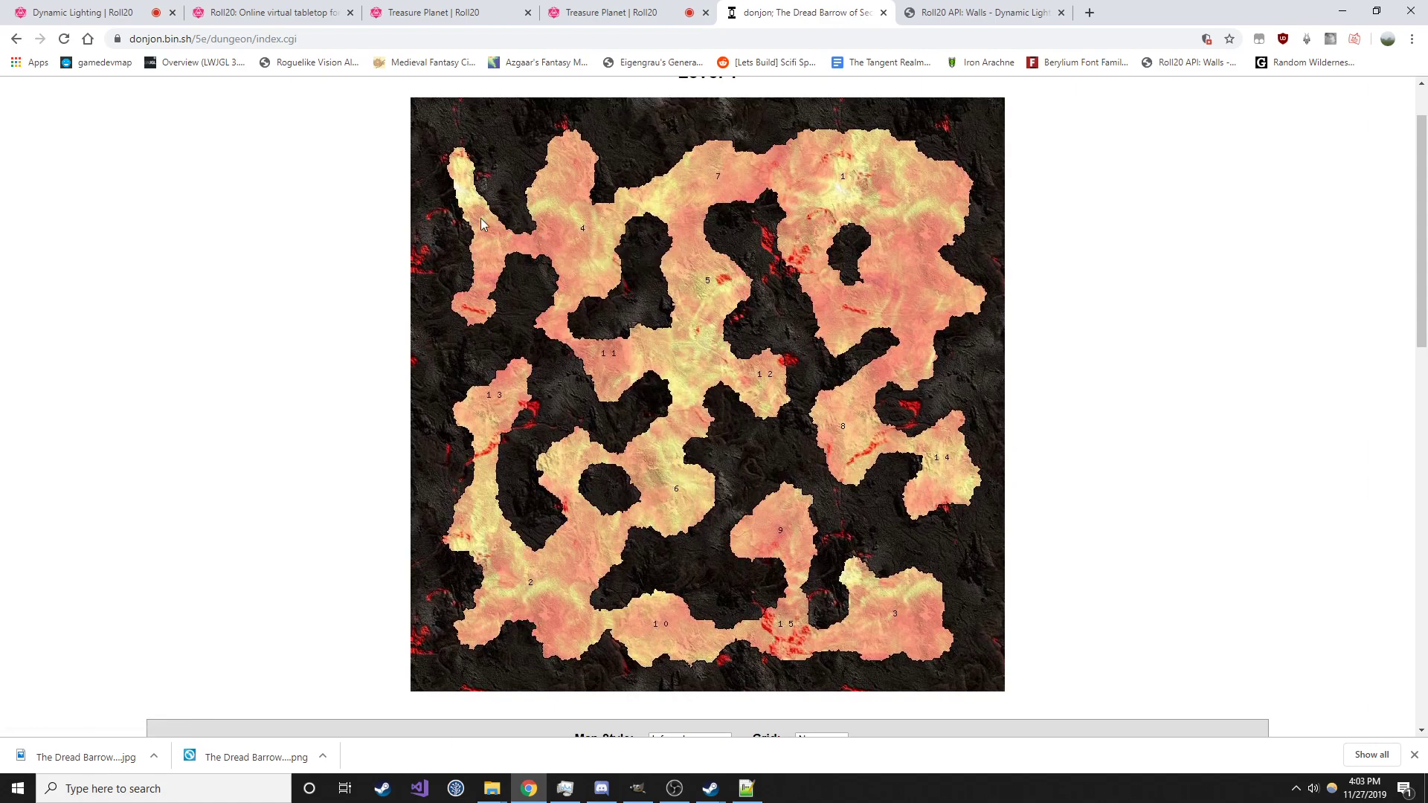
left_click(108, 12)
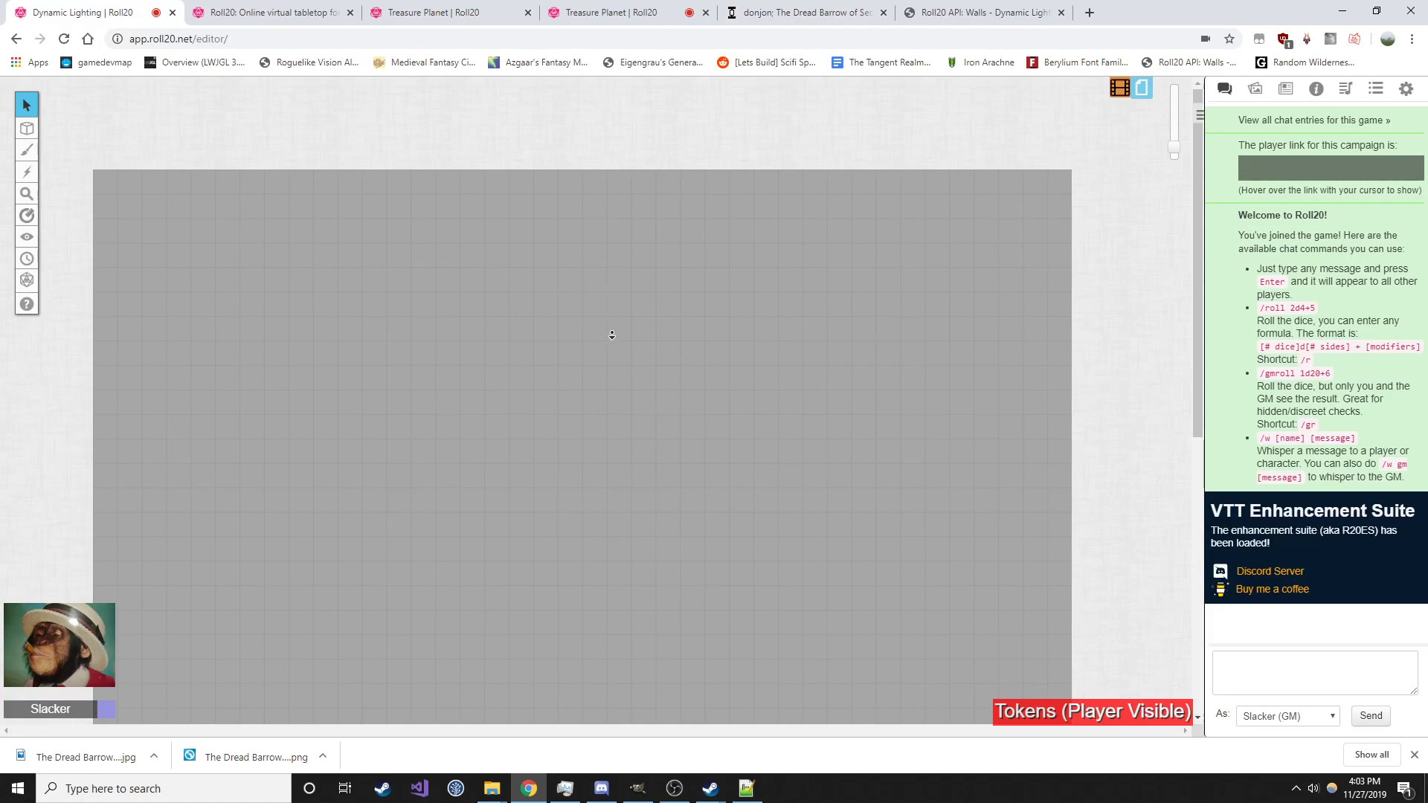
scroll(558, 240, "down", 2)
scroll(584, 332, "up", 2)
scroll(568, 236, "down", 2)
scroll(558, 297, "up", 2)
scroll(561, 342, "down", 2)
scroll(536, 223, "up", 2)
scroll(573, 364, "down", 2)
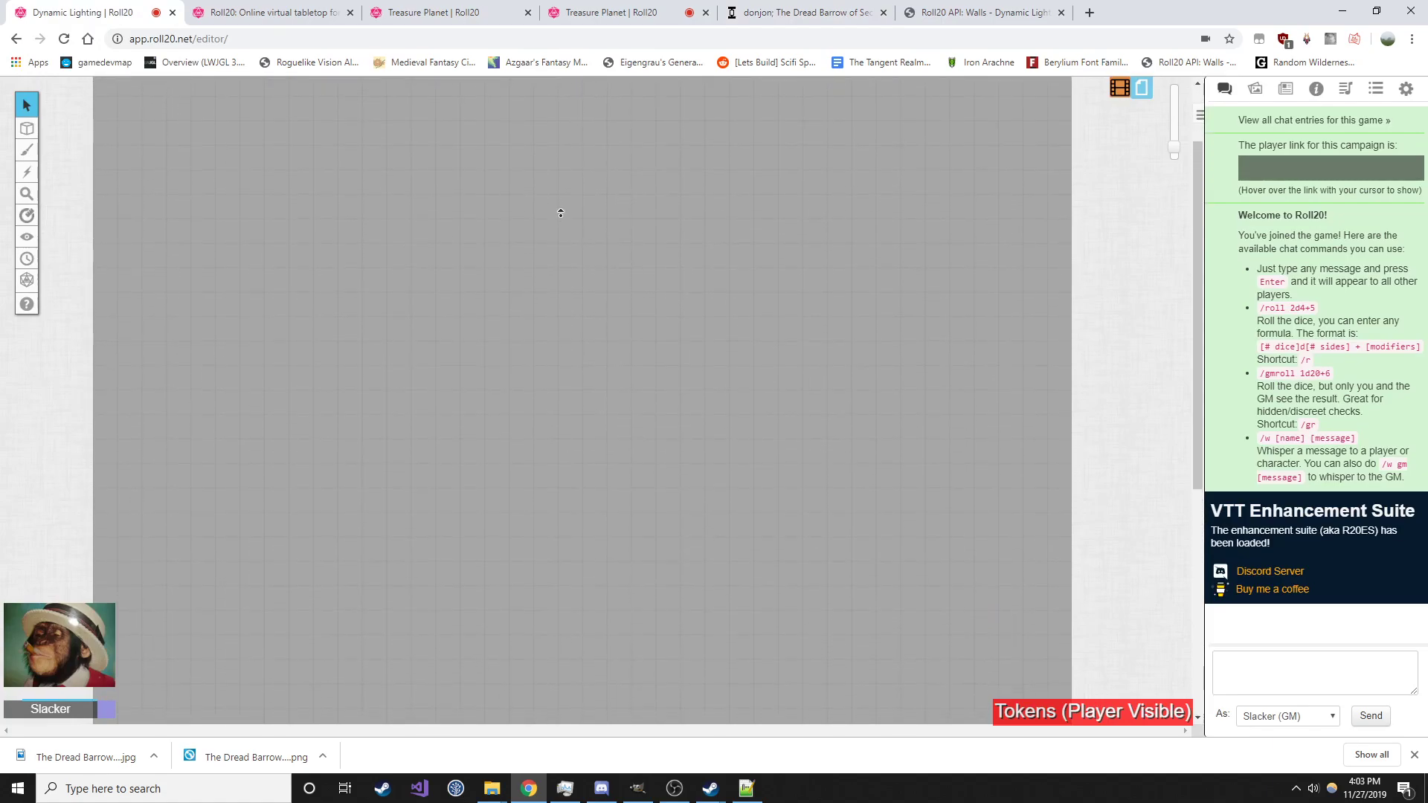
scroll(569, 357, "up", 2)
scroll(569, 357, "down", 2)
left_click(790, 9)
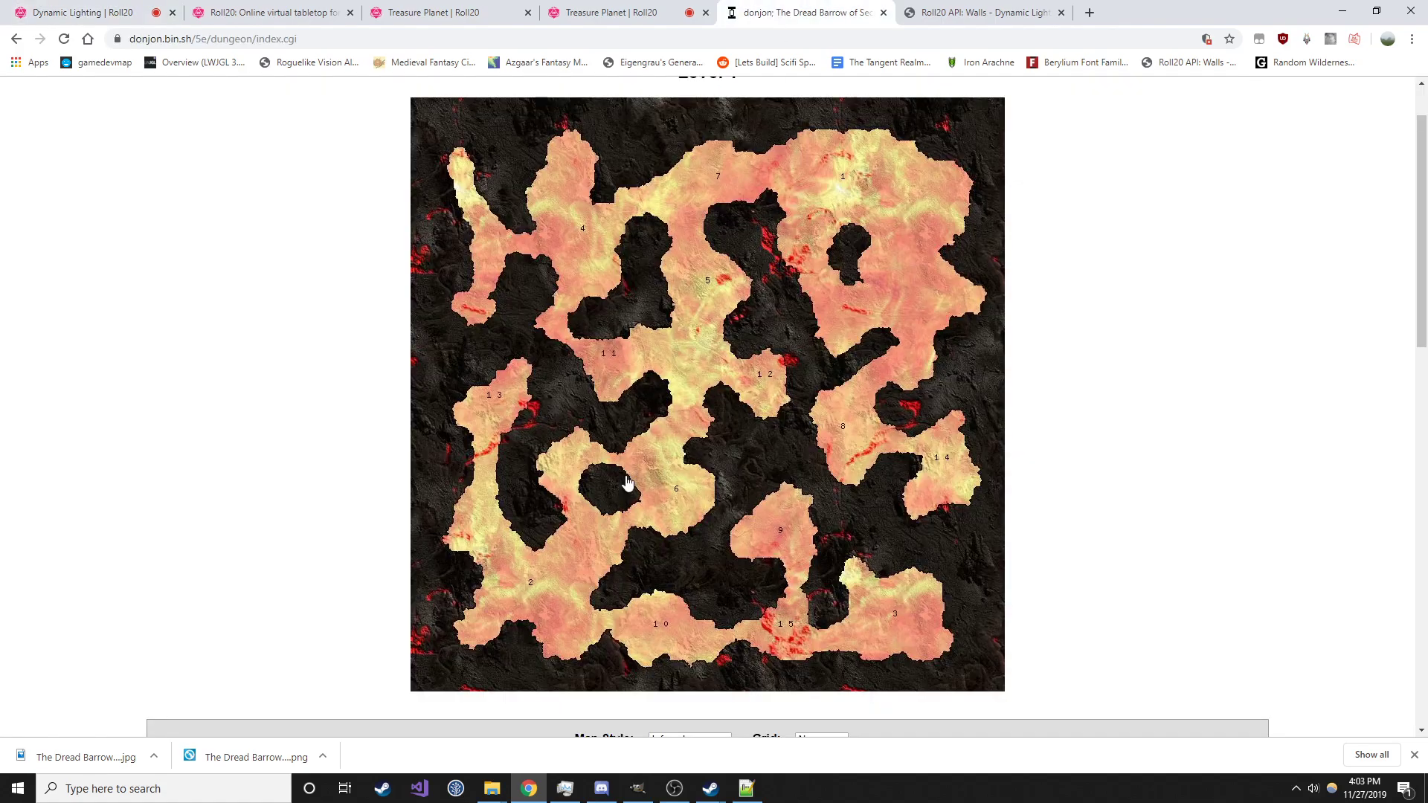
scroll(543, 469, "down", 4)
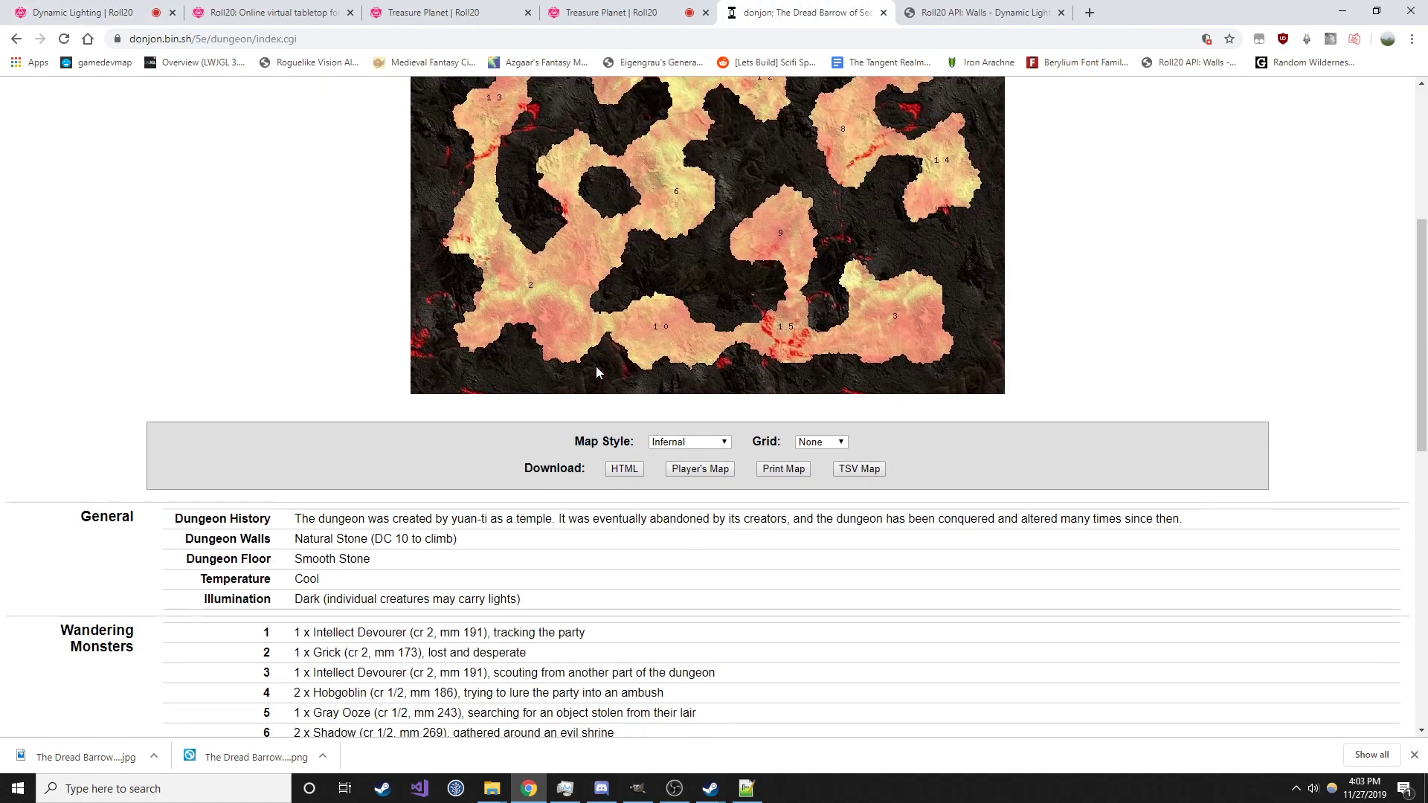
scroll(985, 377, "up", 3)
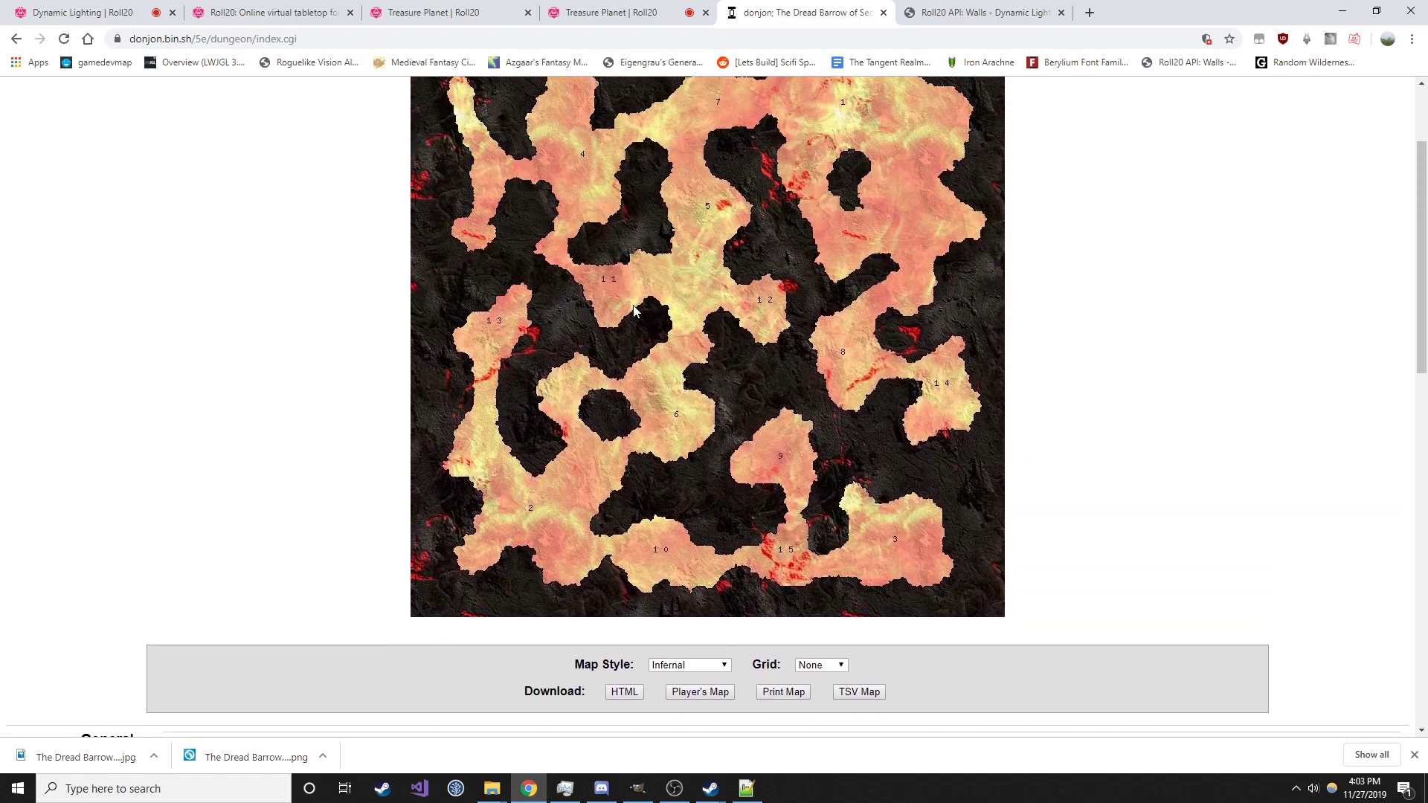
scroll(499, 151, "up", 2)
scroll(509, 279, "down", 2)
Place The Dread Barrow of Secrets 01 (player) JPG from the Downloads folder on the Roll20 page
left_click(96, 10)
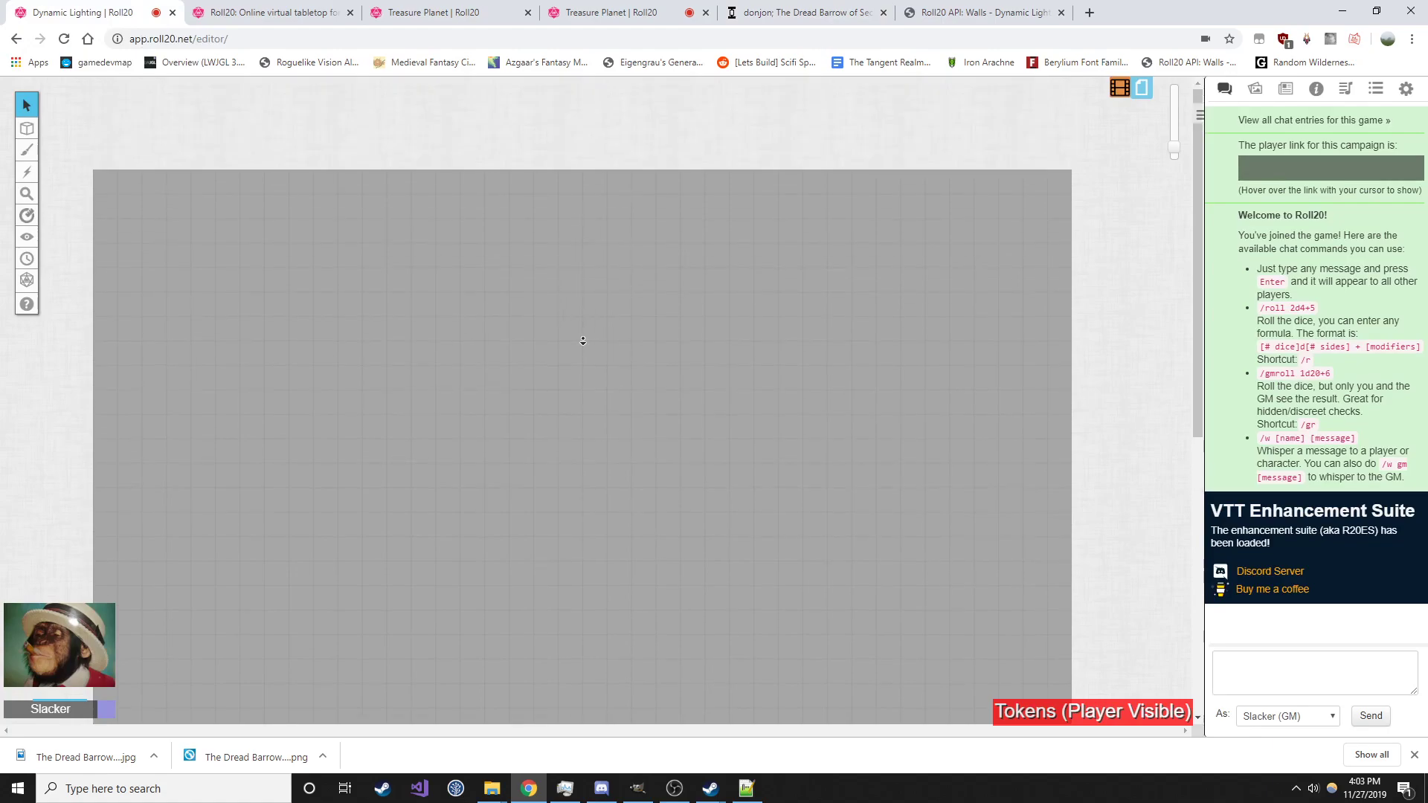
scroll(587, 350, "down", 1)
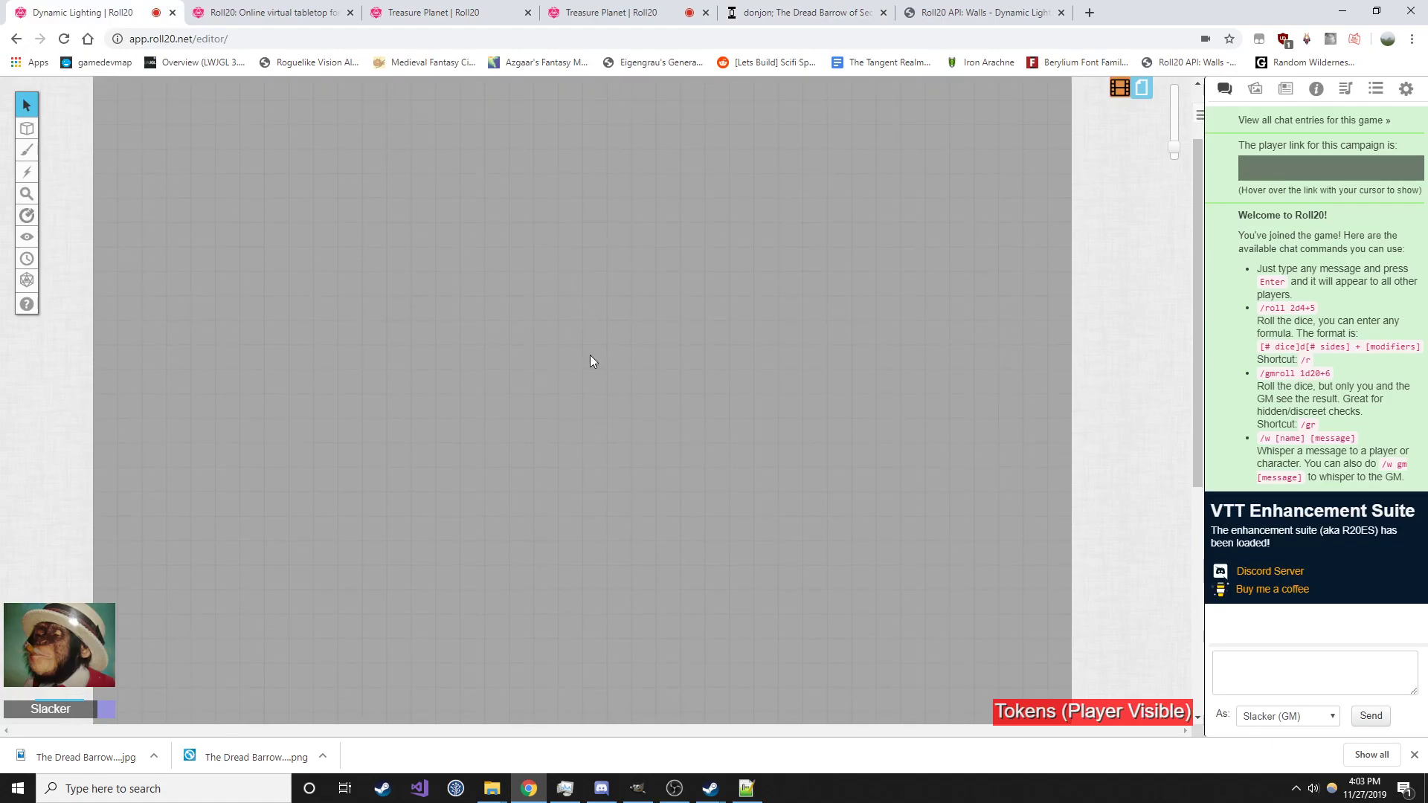
left_click(153, 756)
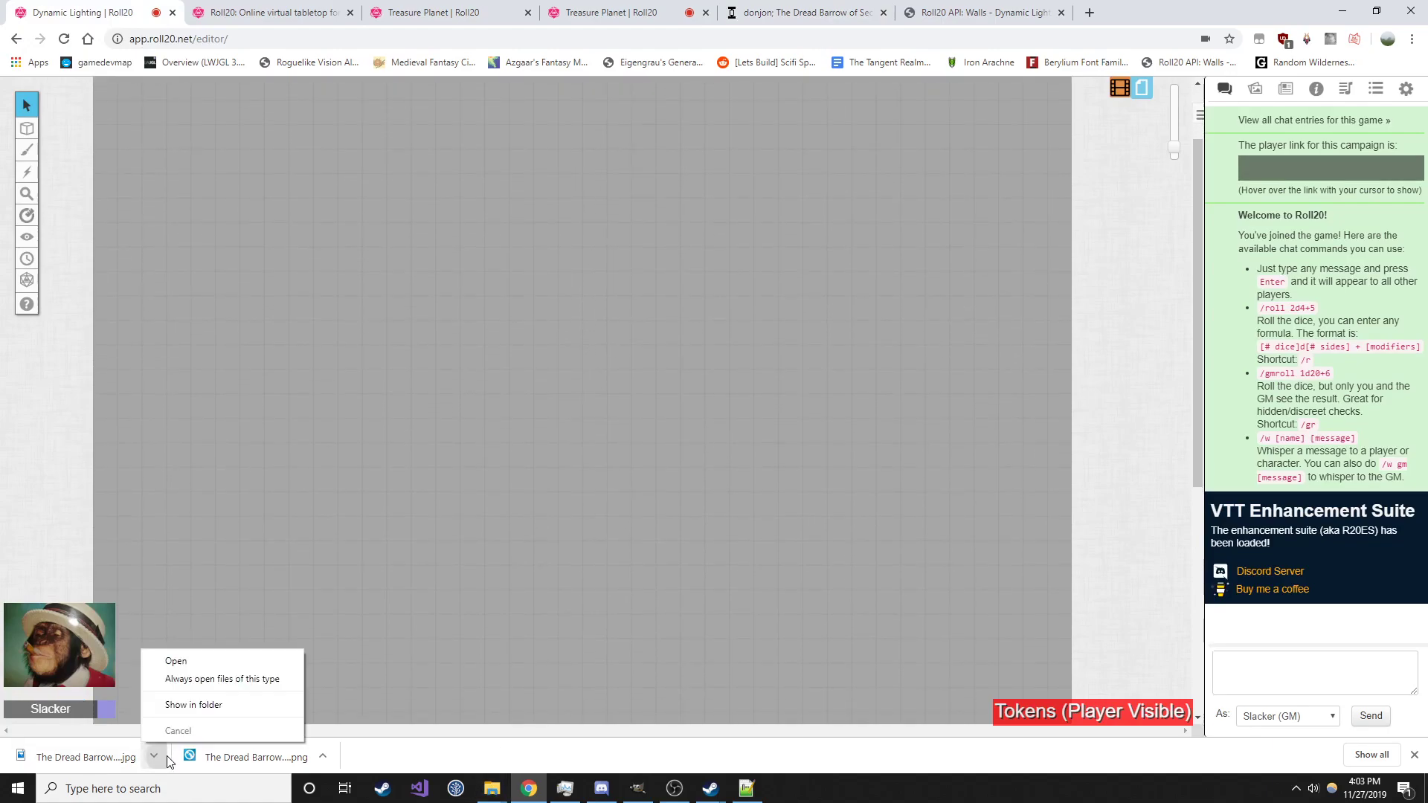
left_click(237, 705)
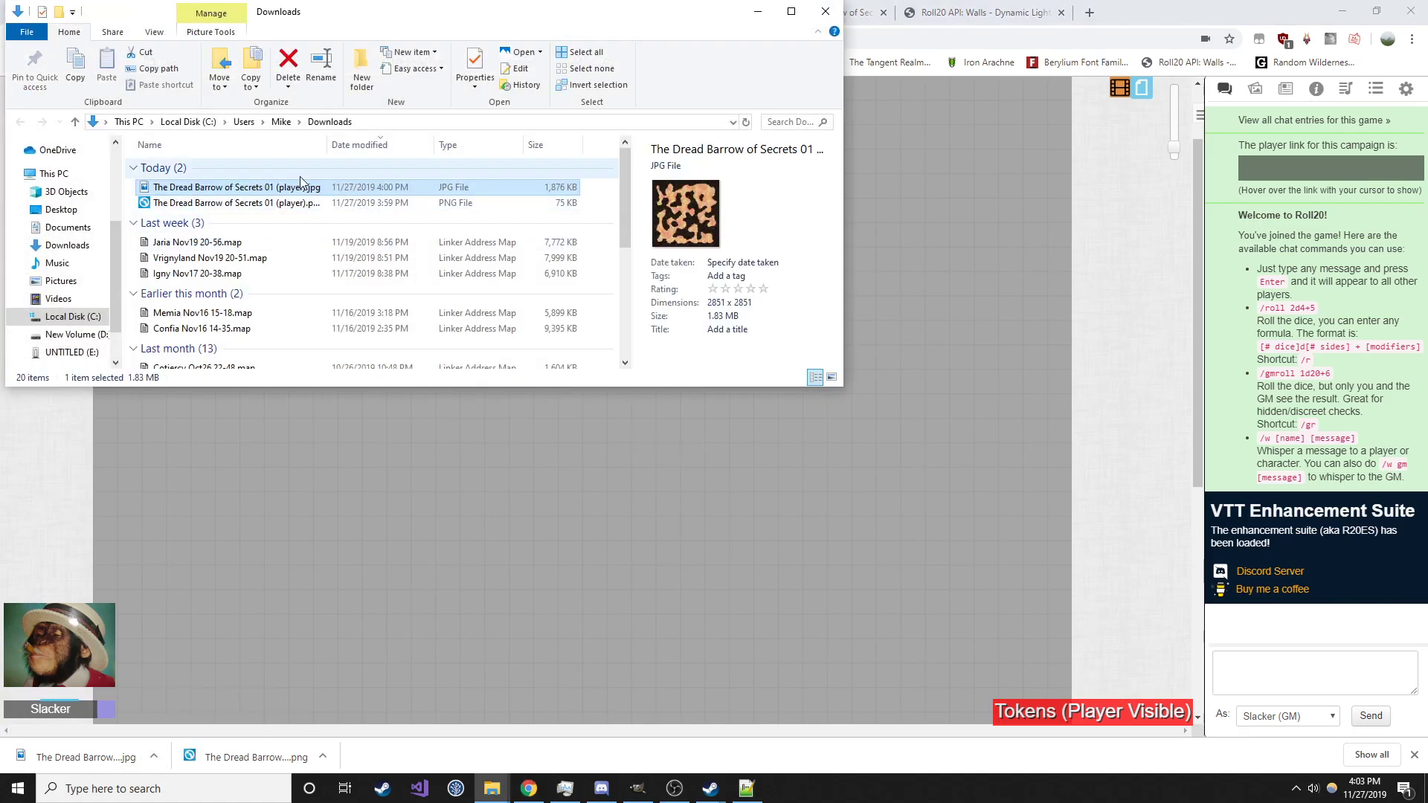
left_click_drag(301, 187, 435, 422)
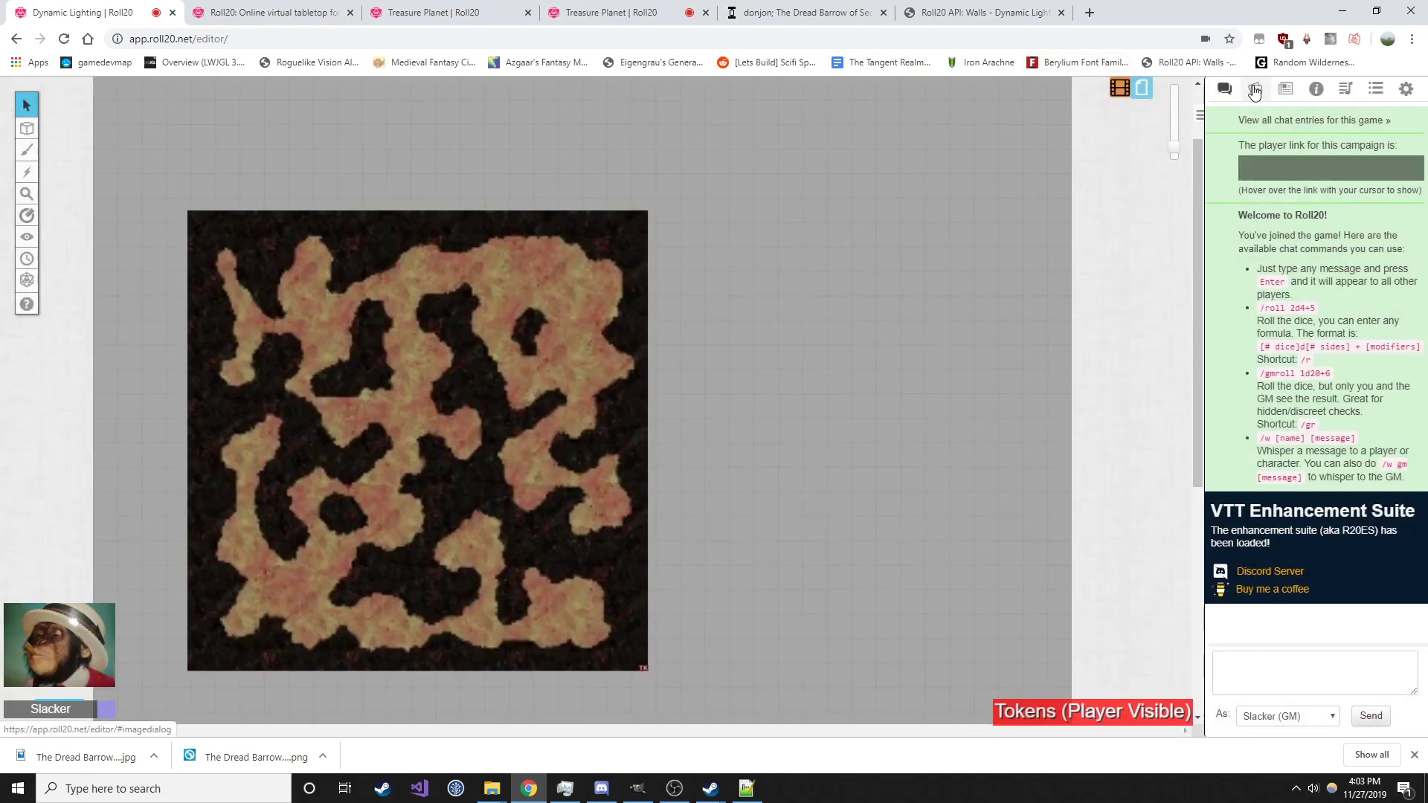
left_click(1255, 89)
left_click(1226, 91)
left_click(1286, 89)
left_click(1256, 89)
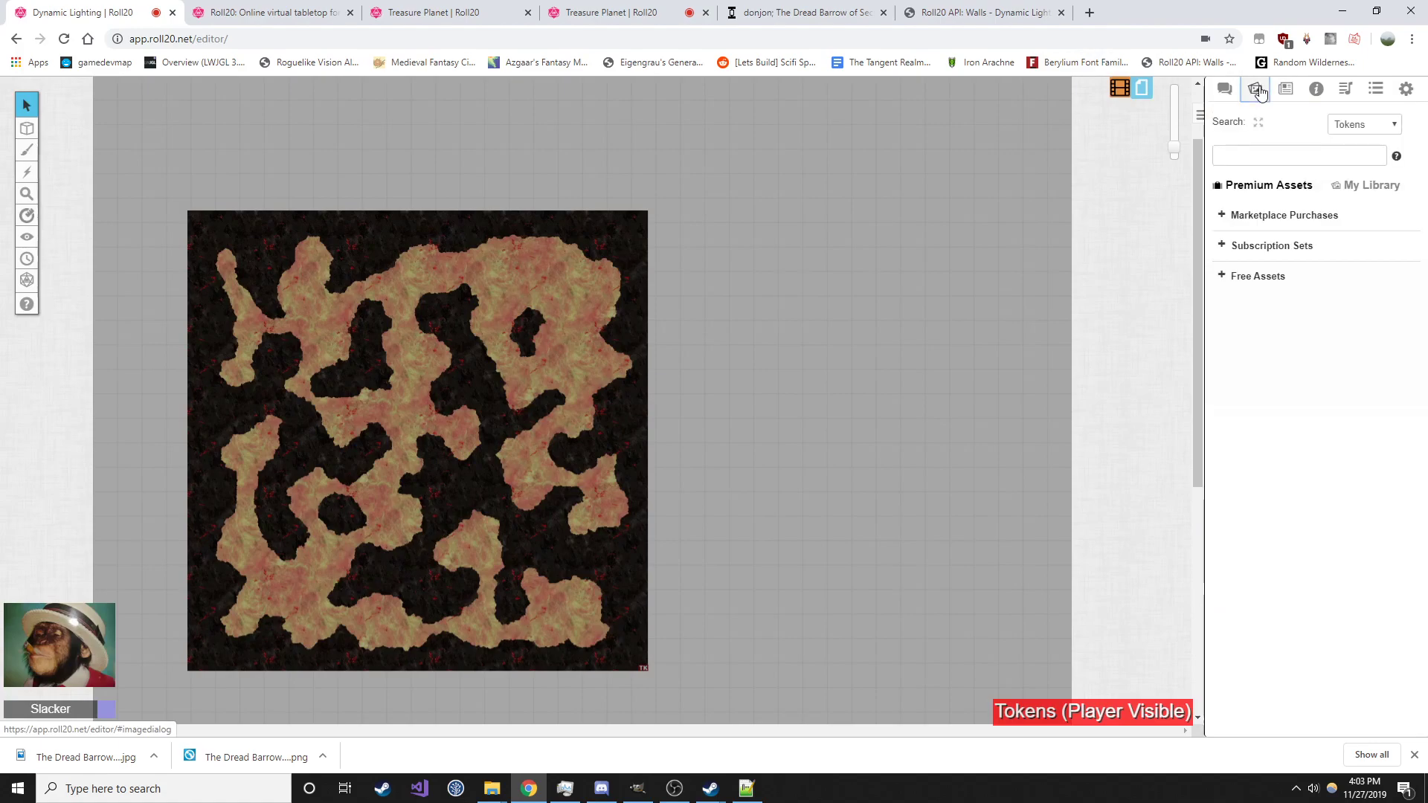
left_click(1226, 90)
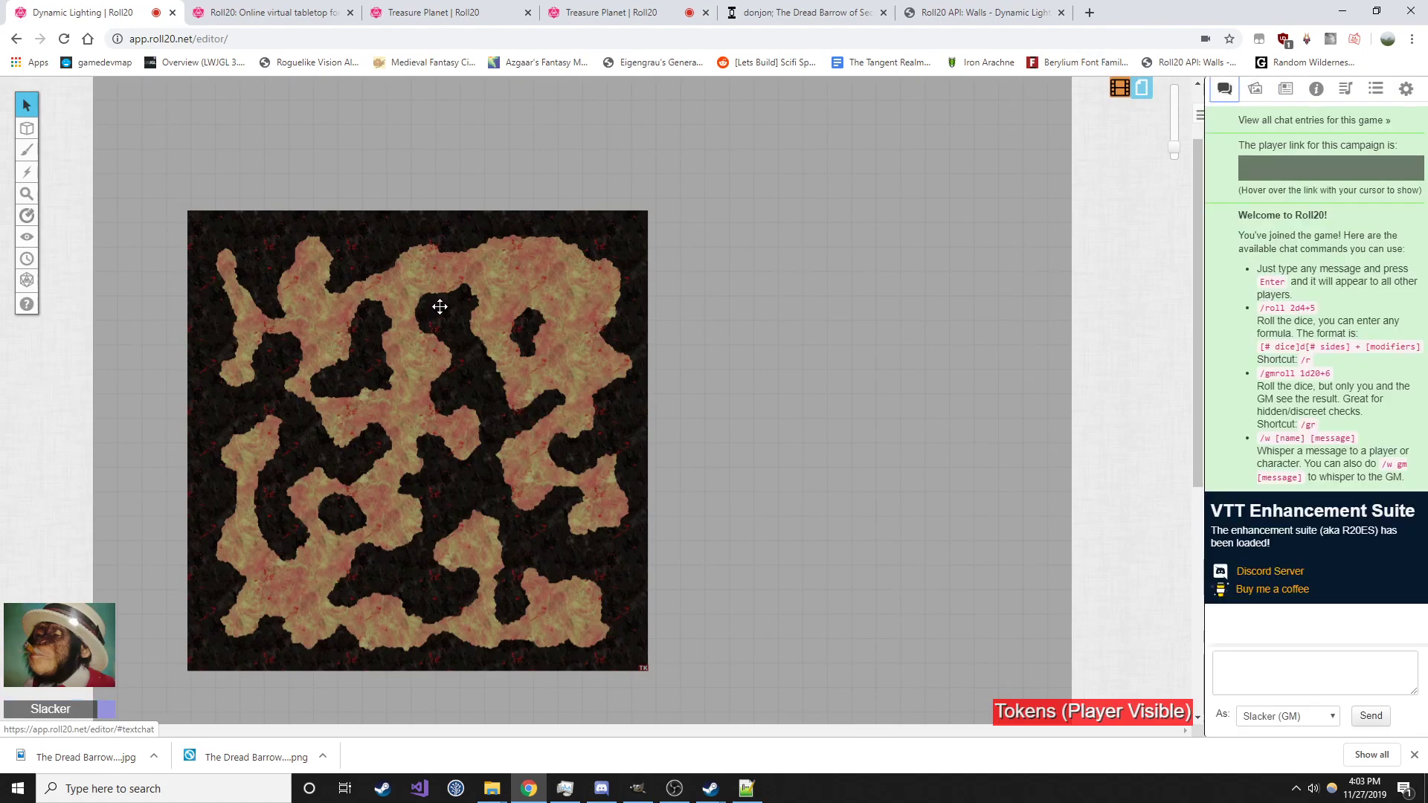
Resize the placed cave map image with Resize Fit so it covers the page
right_click(439, 307)
mouse_move(482, 296)
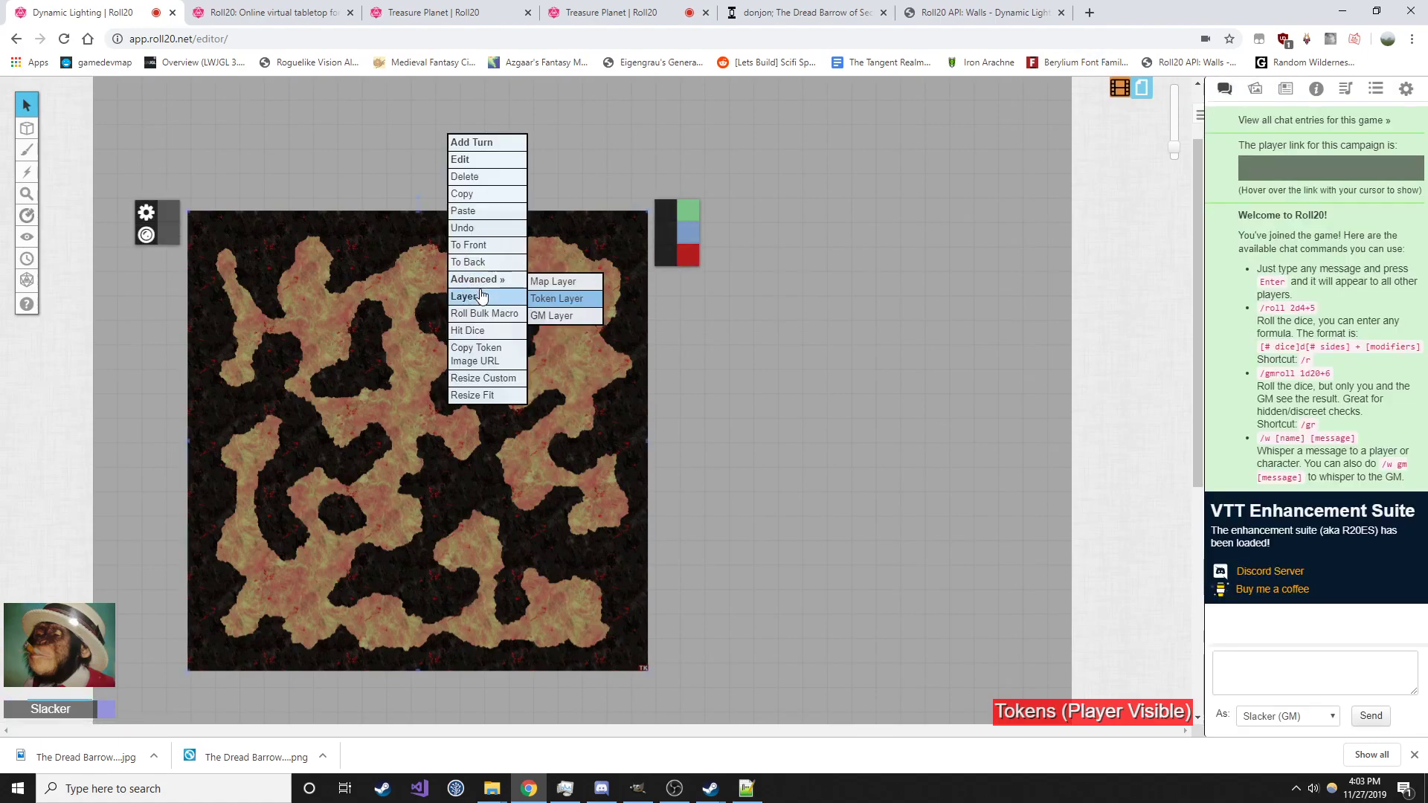
left_click(471, 398)
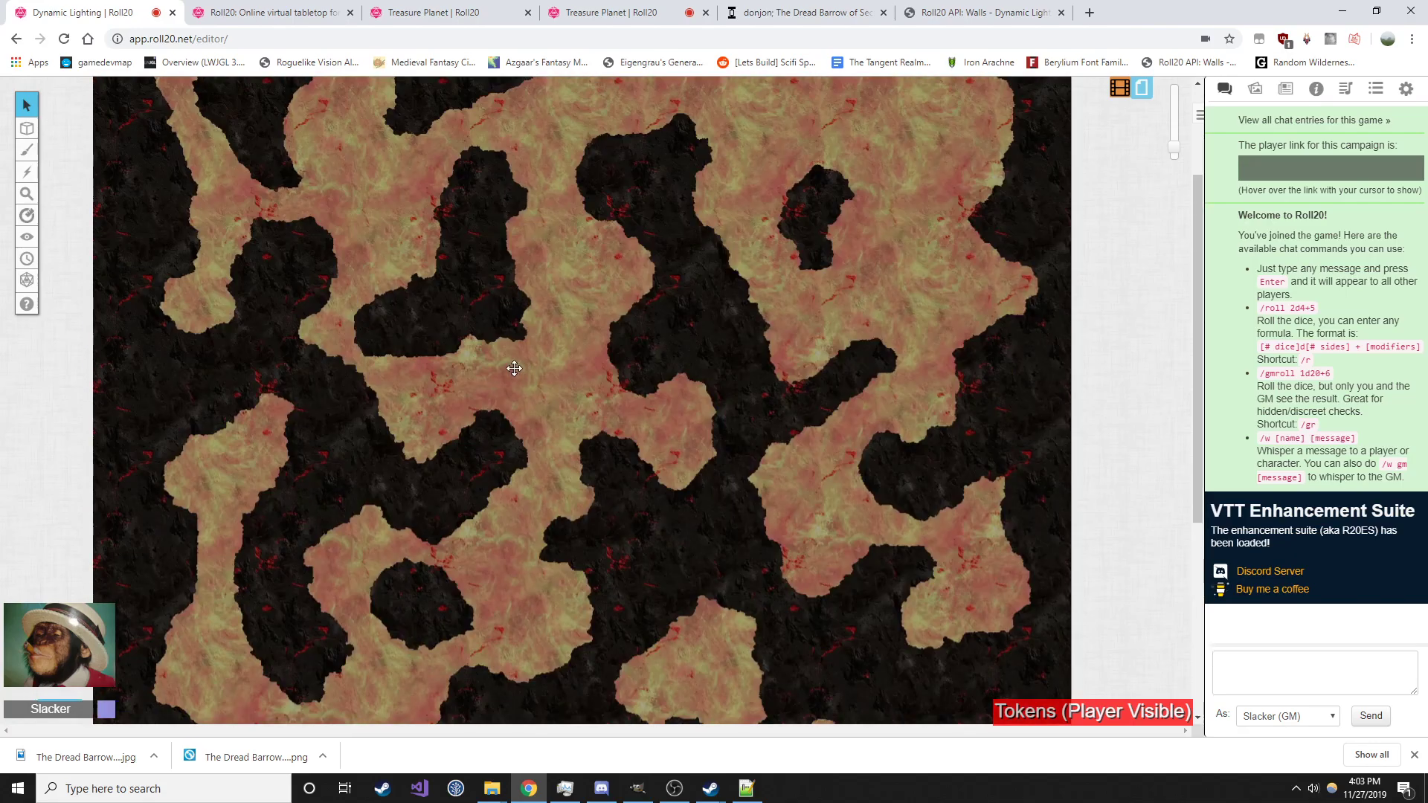
Move the cave map image to the Map Layer, then make Map & Background the active layer and look over the map
right_click(435, 338)
mouse_move(491, 328)
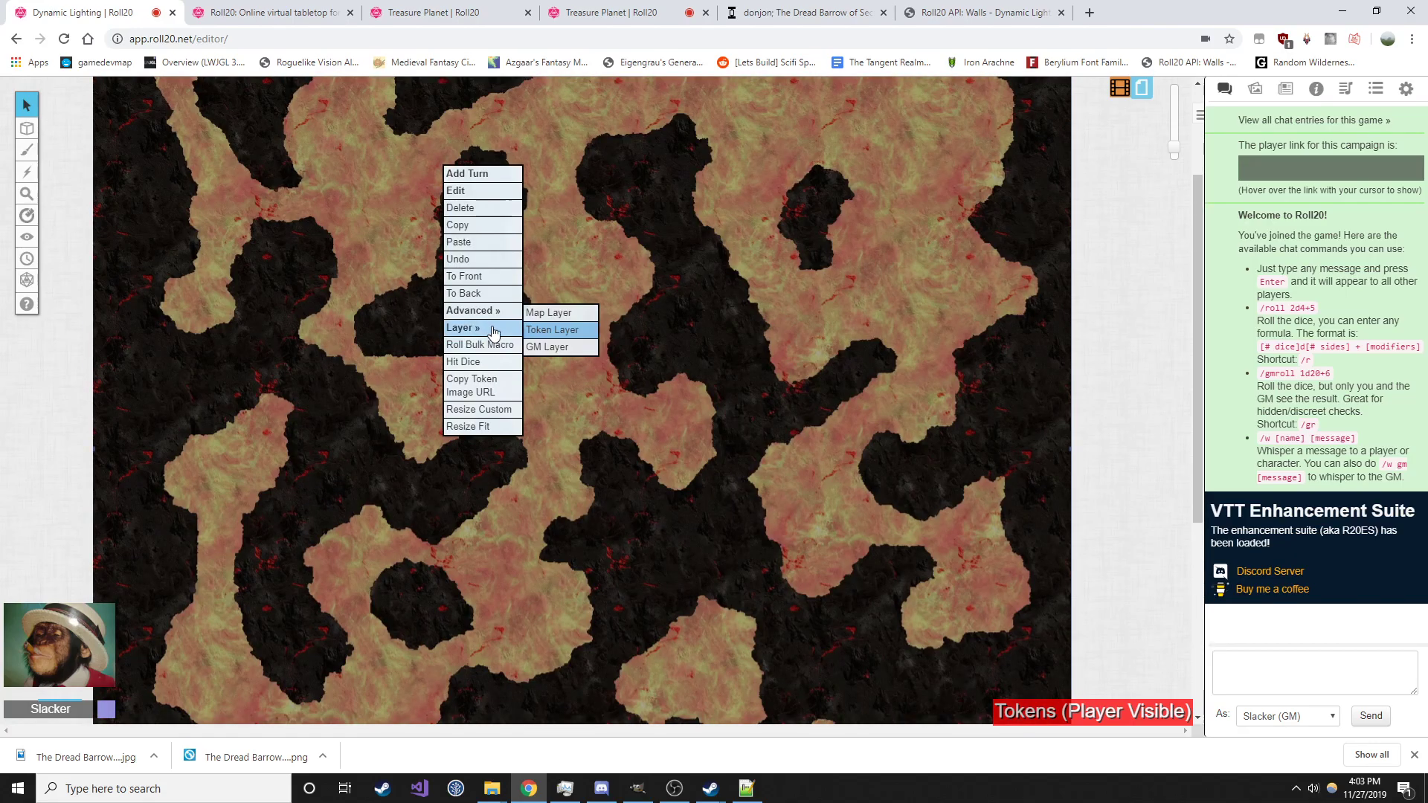
left_click(558, 315)
mouse_move(26, 128)
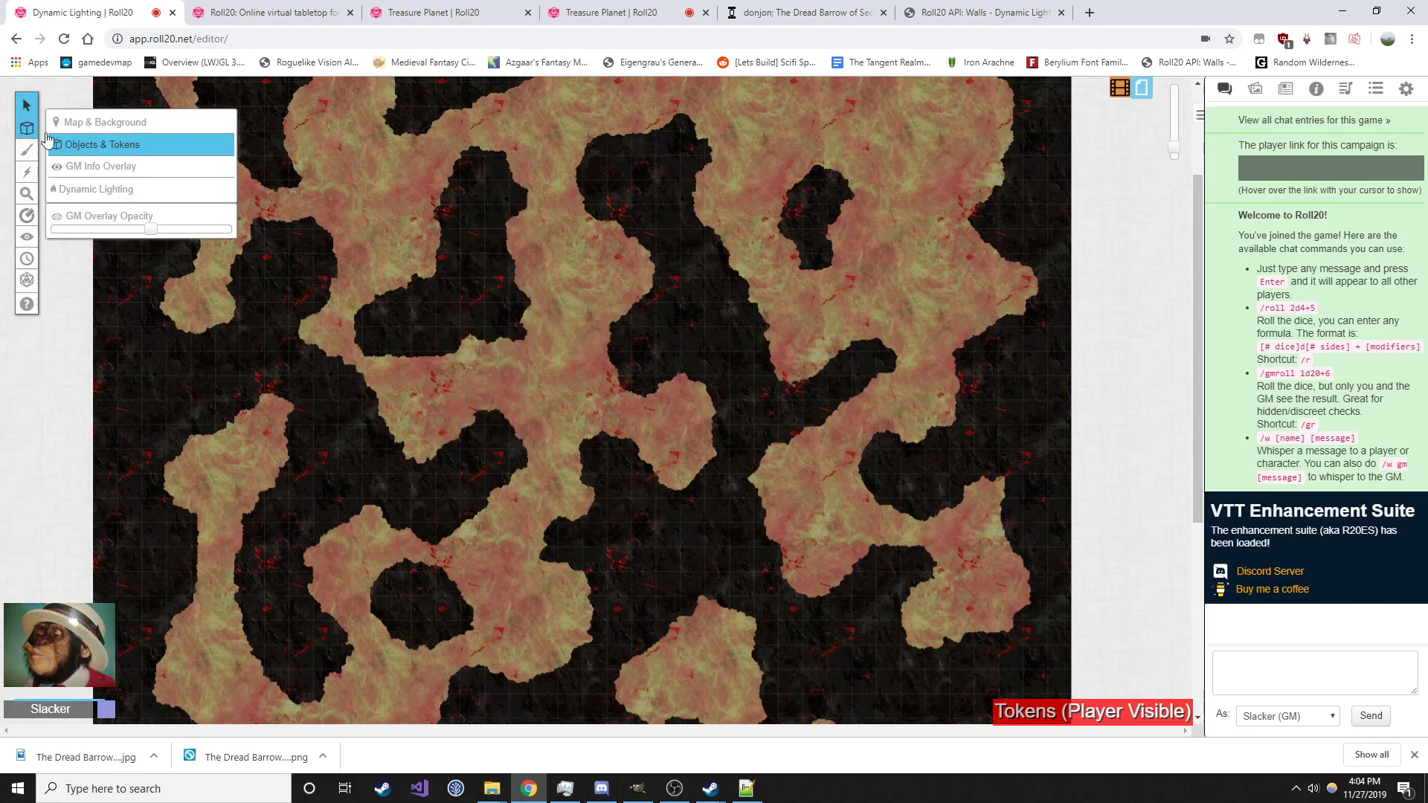
left_click(141, 128)
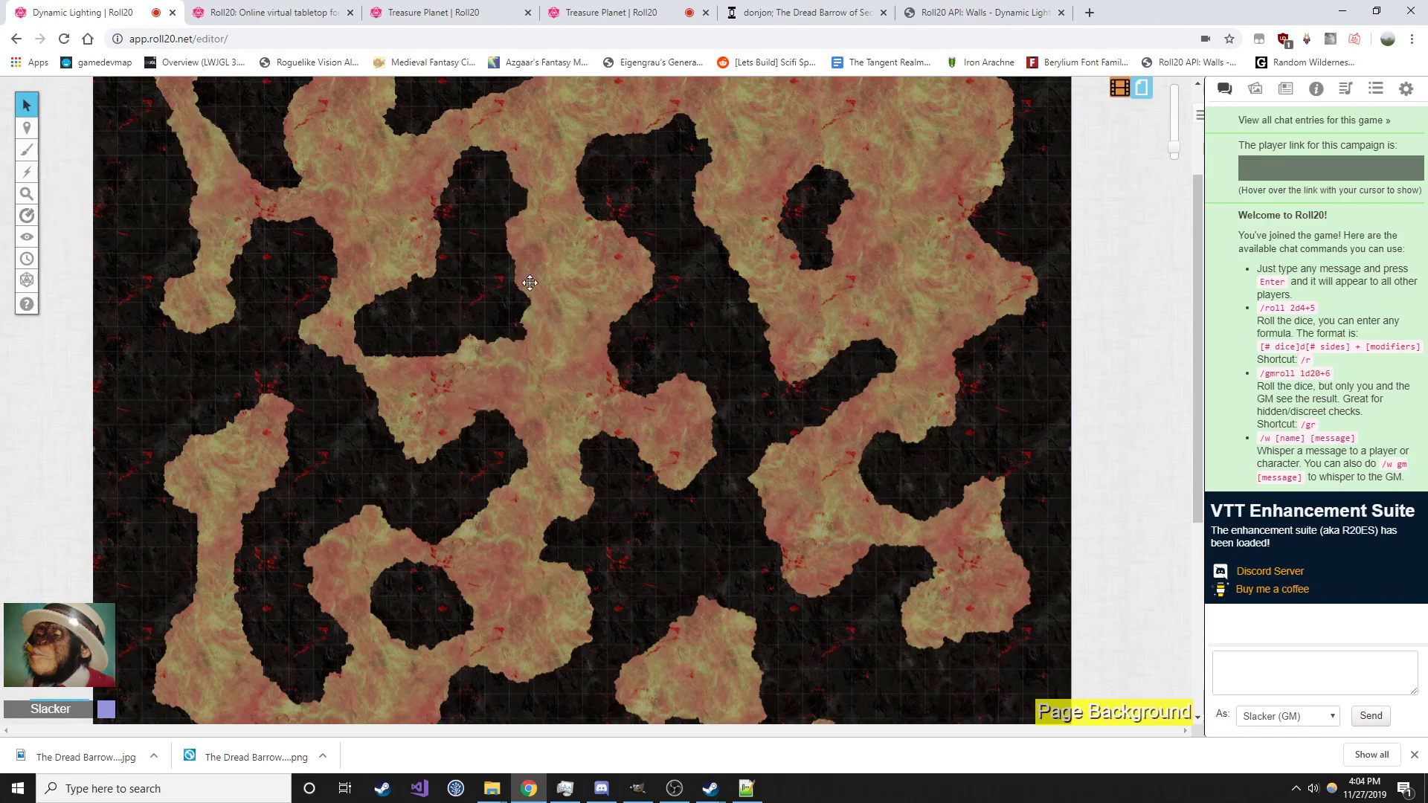
scroll(872, 231, "up", 1)
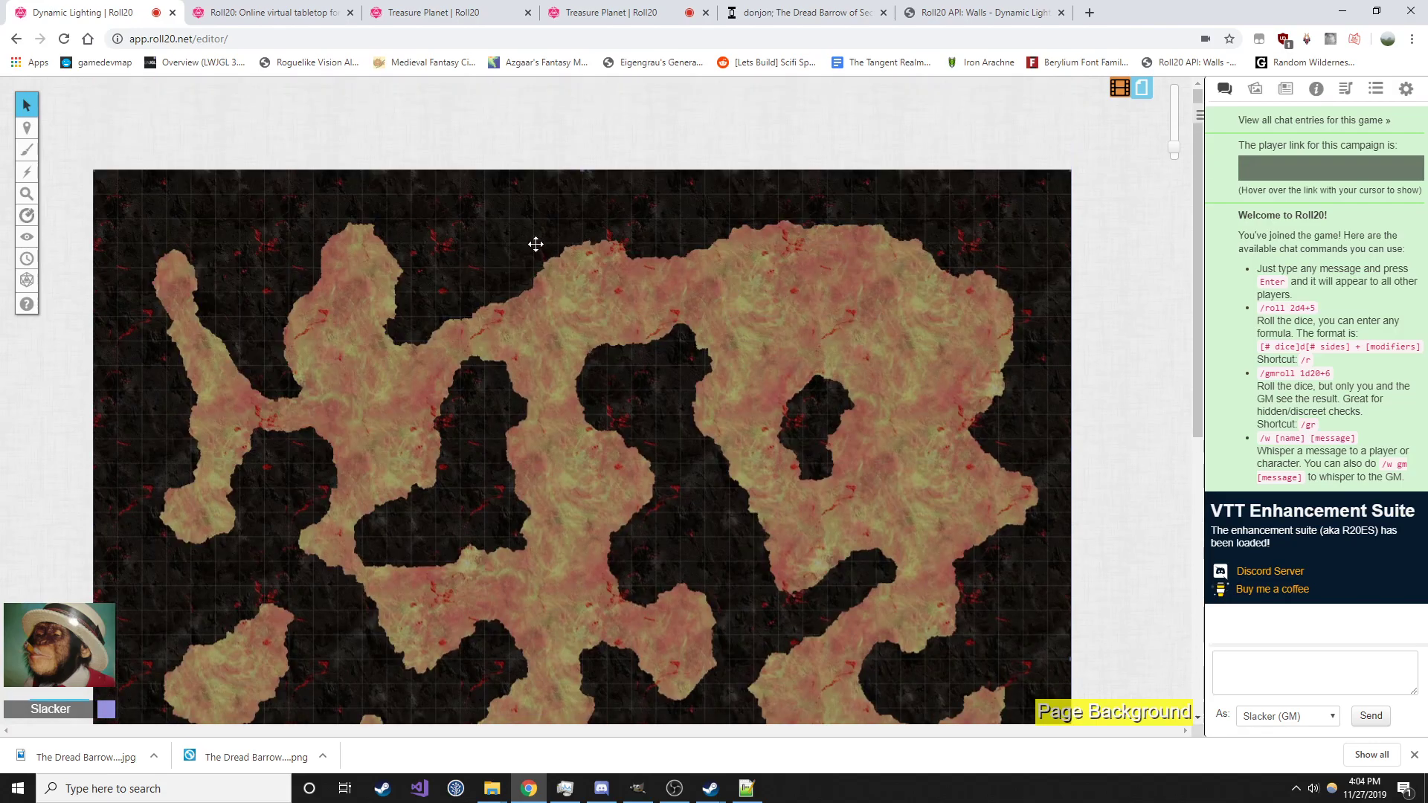
scroll(571, 253, "down", 5)
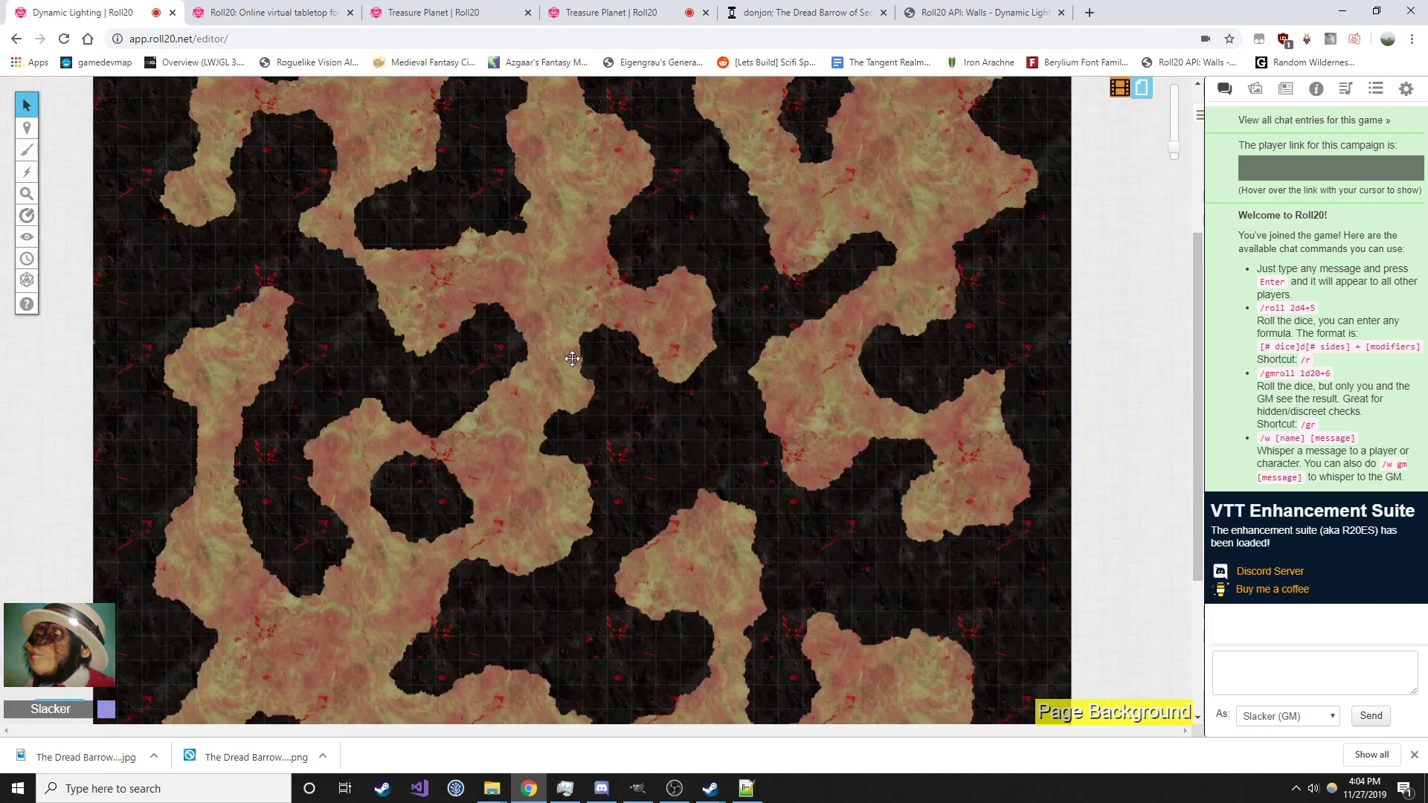
Copy all generated walls commands from the SVG parser page and submit them in the Dynamic Lighting game's chat
left_click(950, 11)
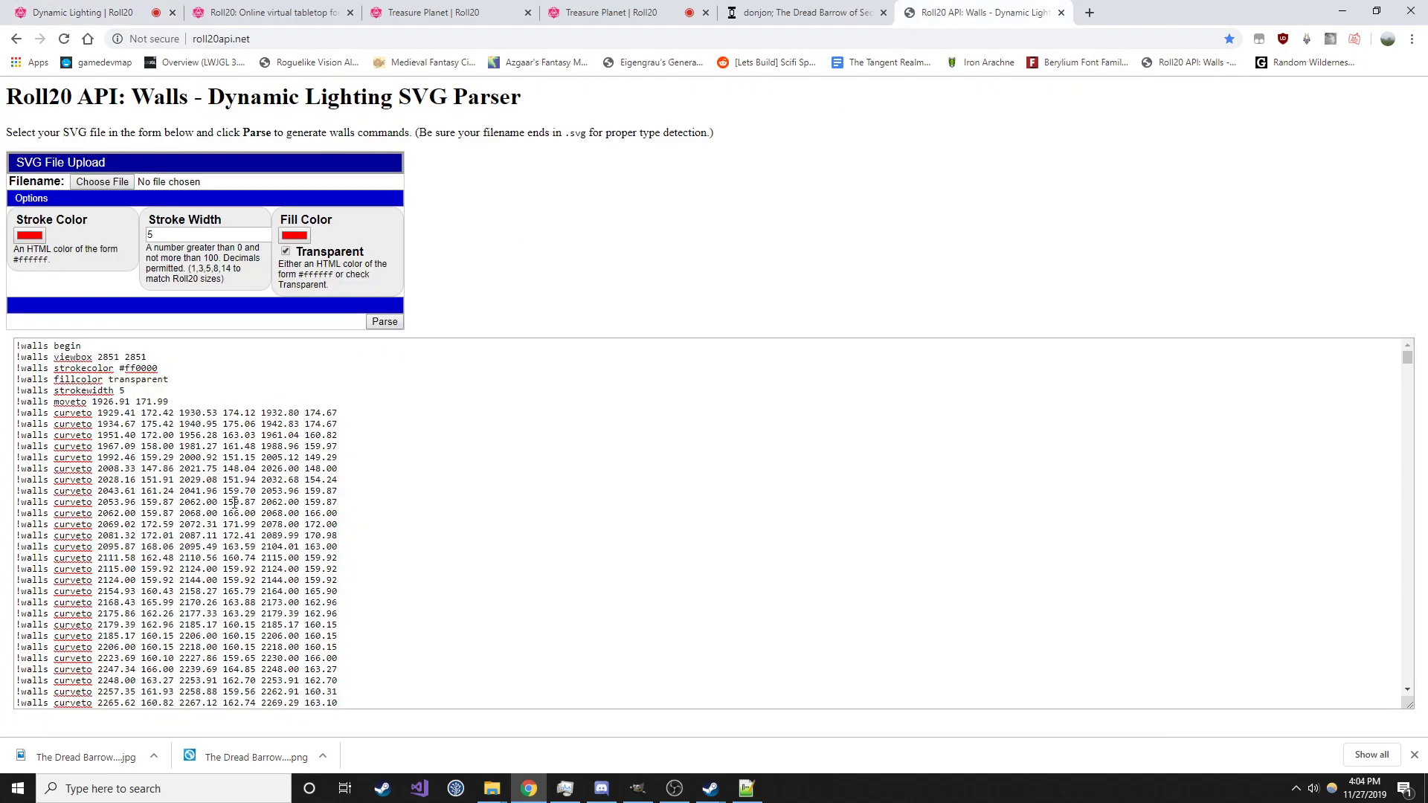
left_click(350, 463)
key("ctrl+a")
left_click(46, 13)
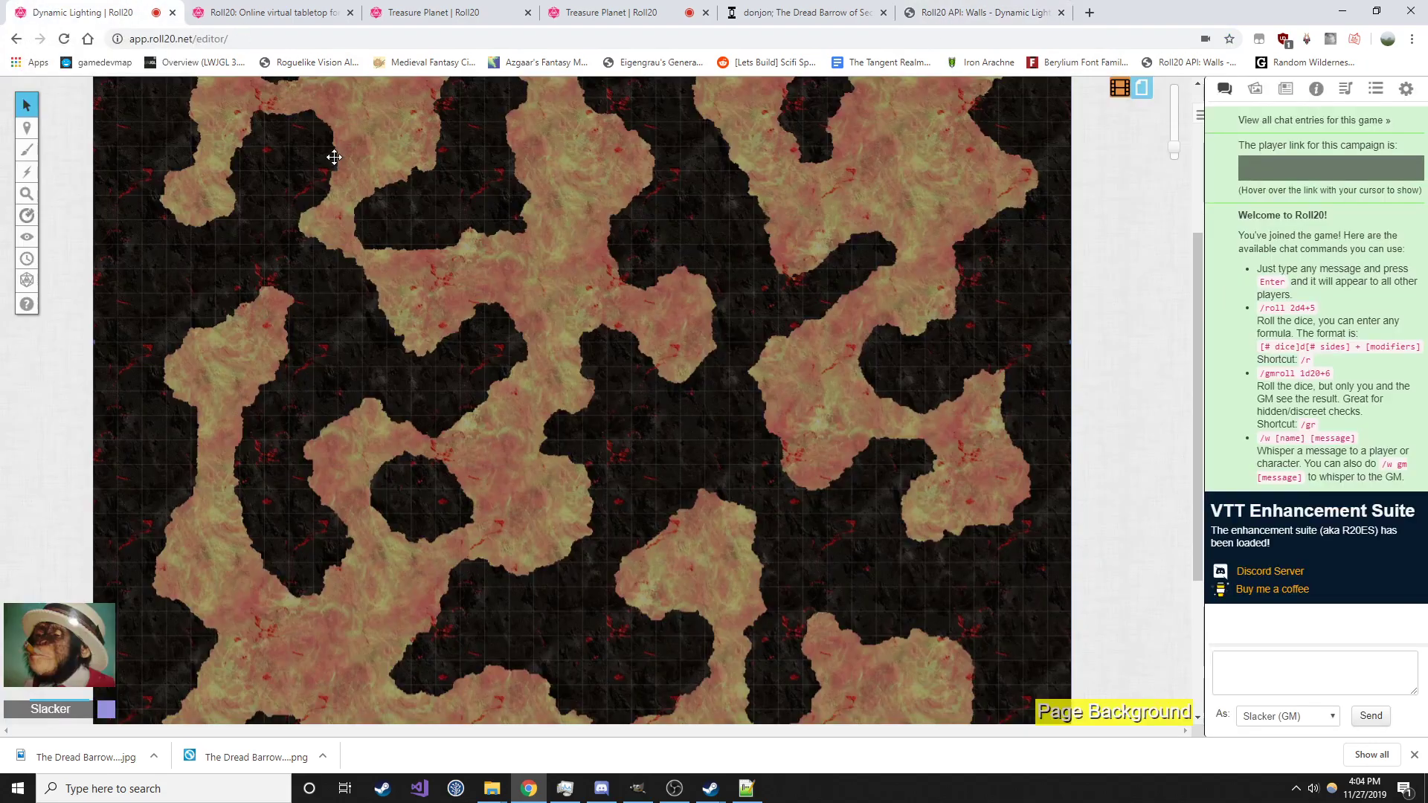
left_click(1276, 683)
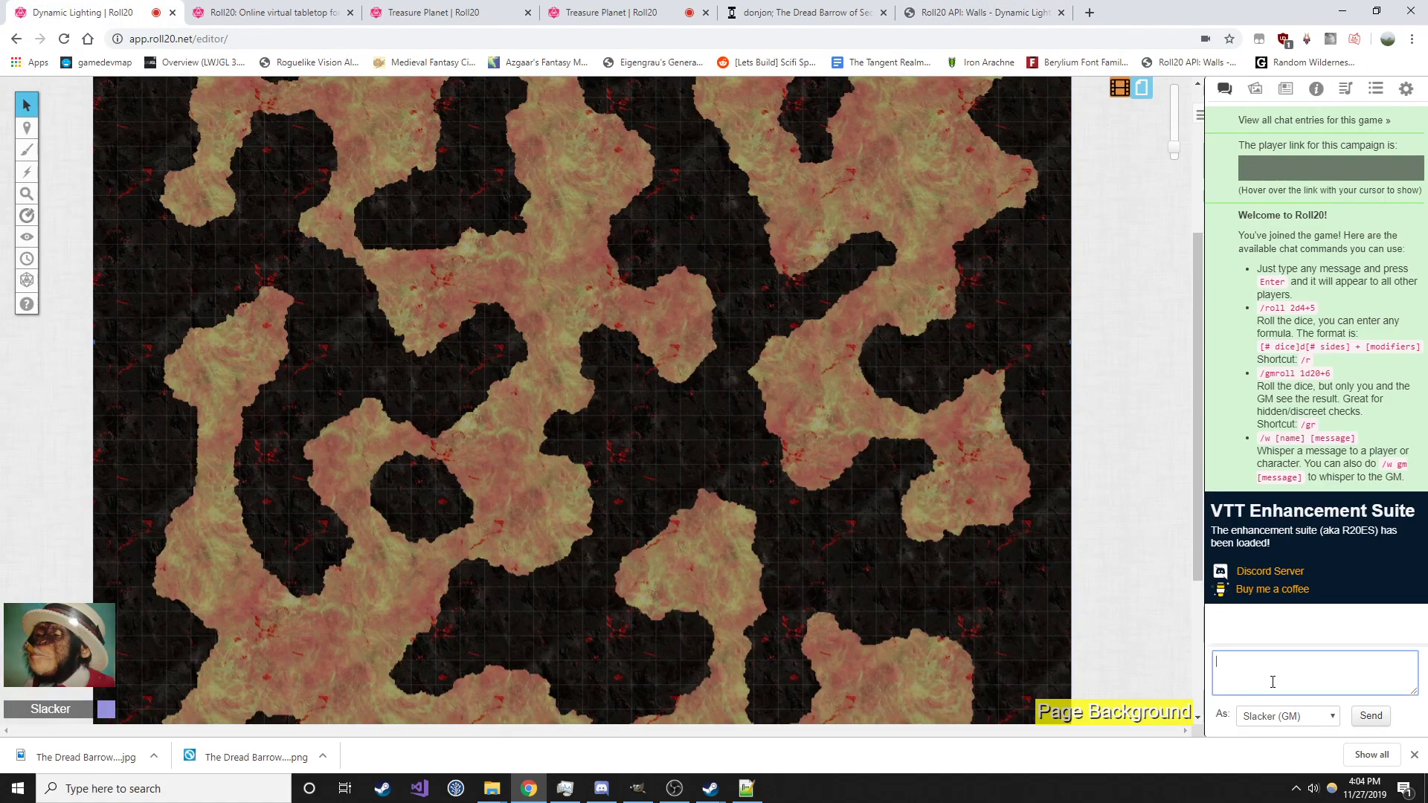
key("ctrl+v")
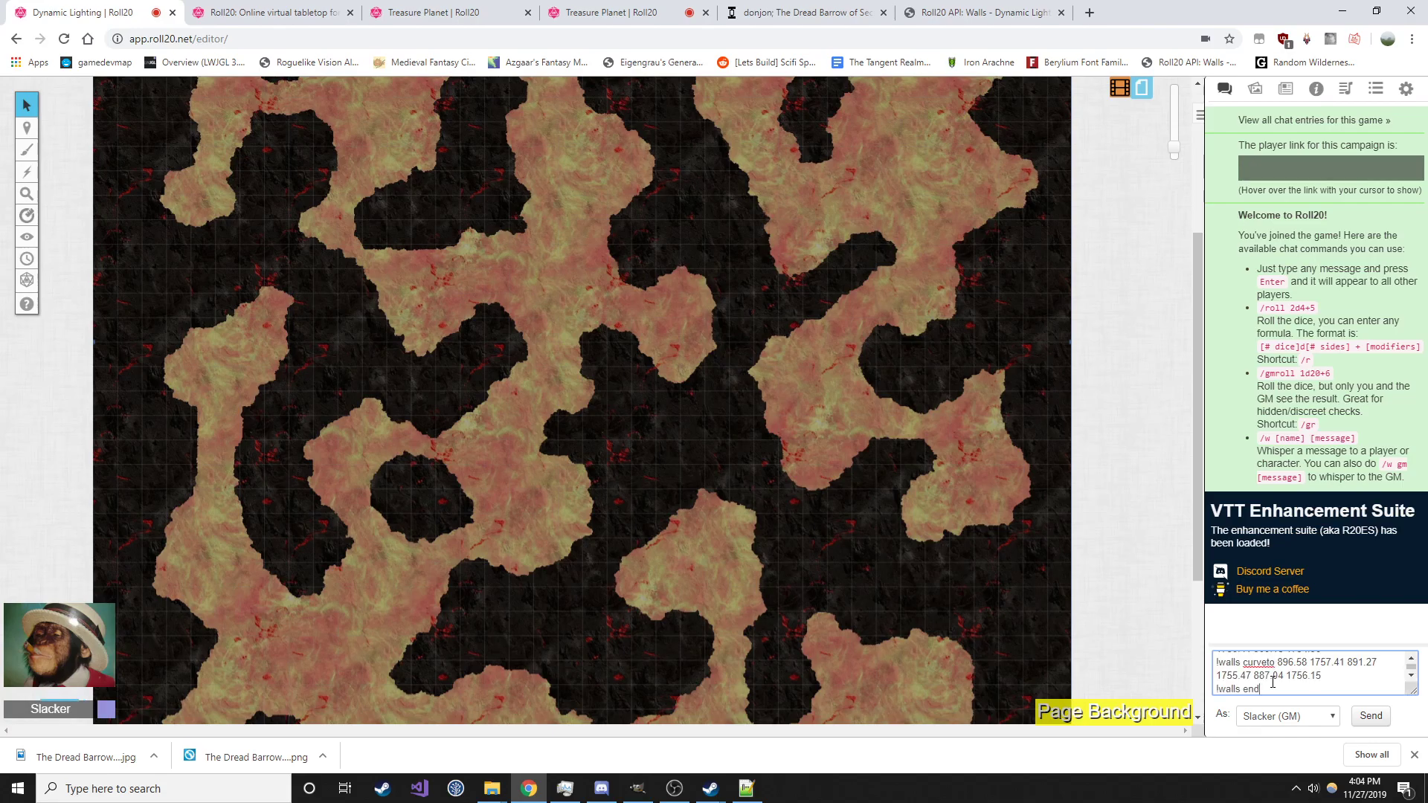
key("Return")
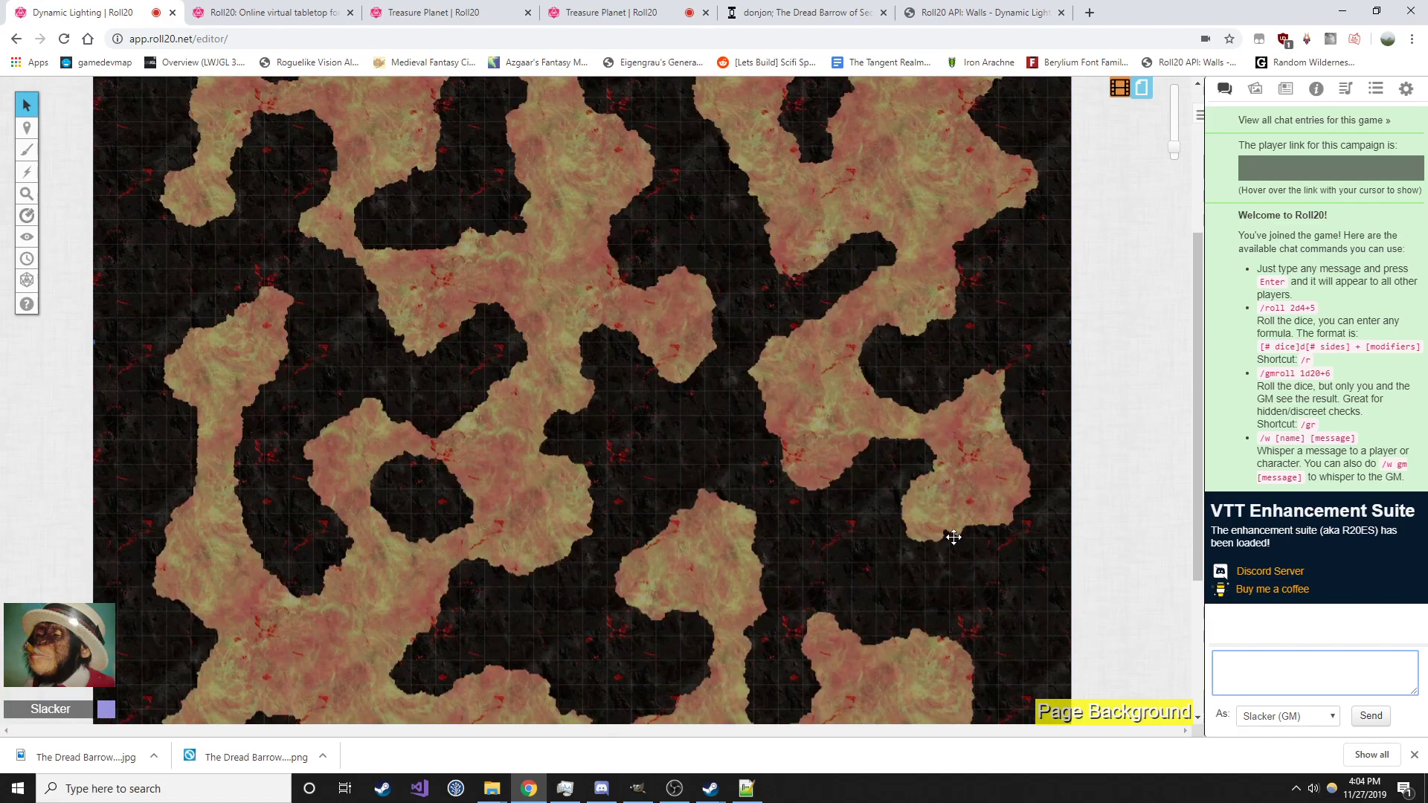
Make Dynamic Lighting the active layer and check the wall outlines against the cave edges
mouse_move(26, 127)
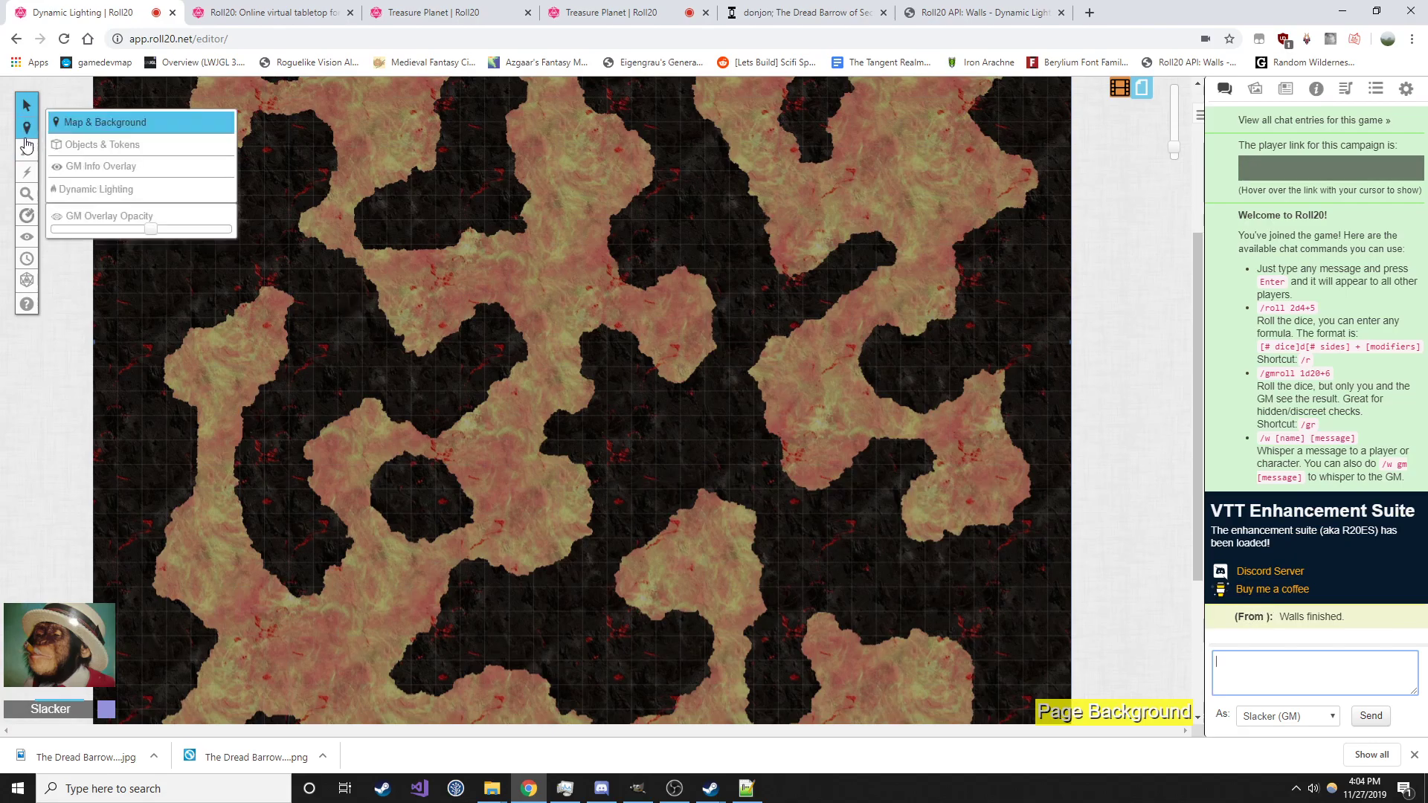
left_click(121, 188)
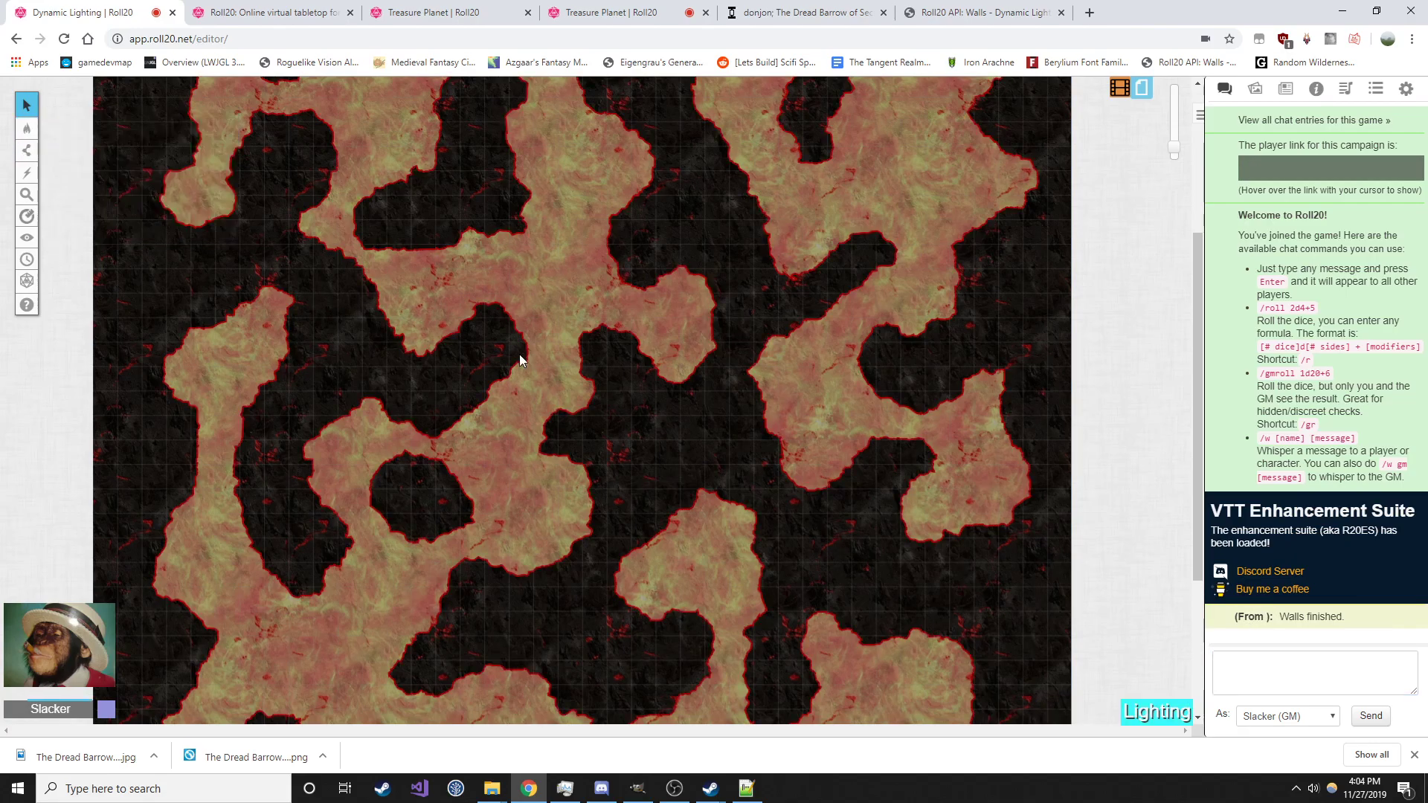
scroll(317, 260, "up", 3)
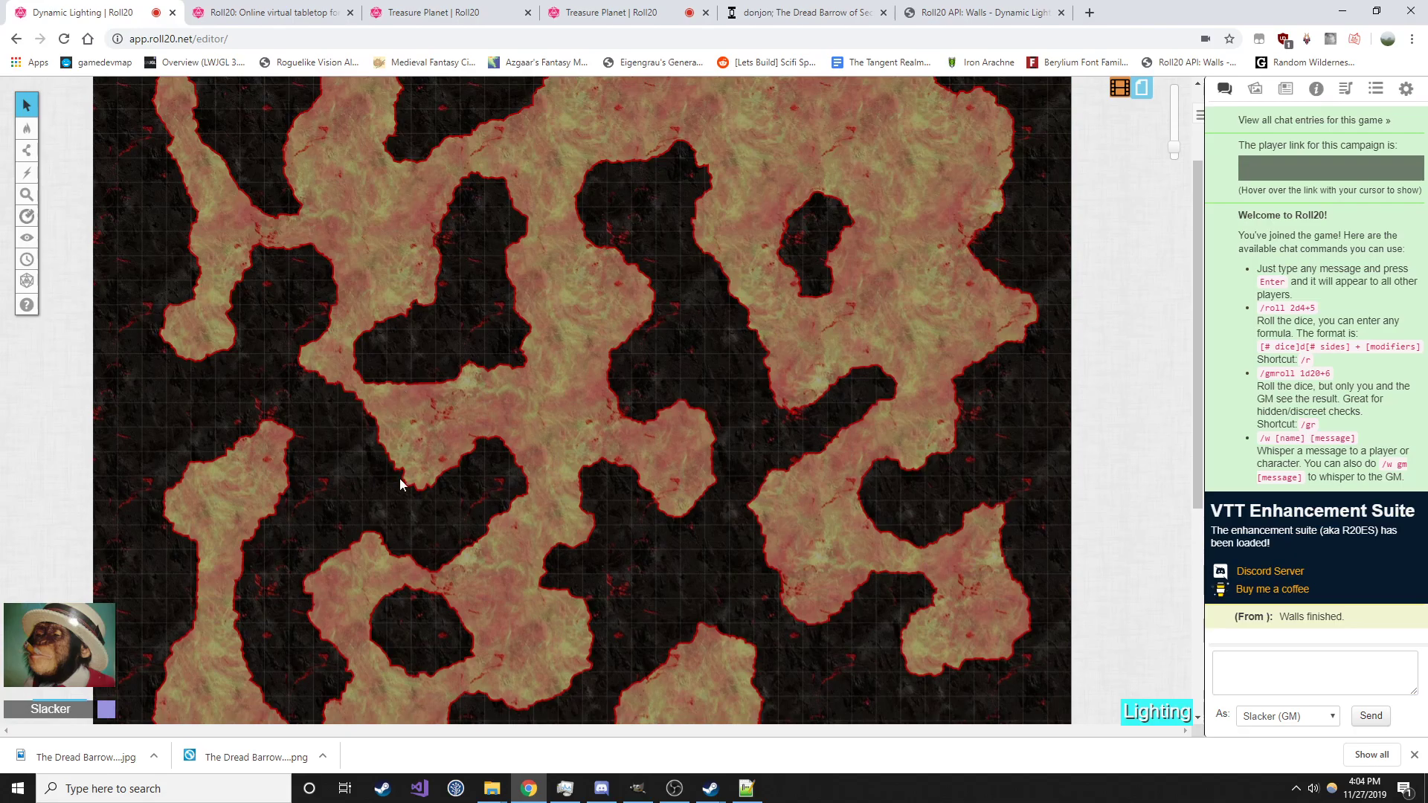
Make Objects & Tokens the active layer, search the art library for "human" and place Human_Female_Fighter3 in the central cave passage
mouse_move(26, 128)
left_click(104, 141)
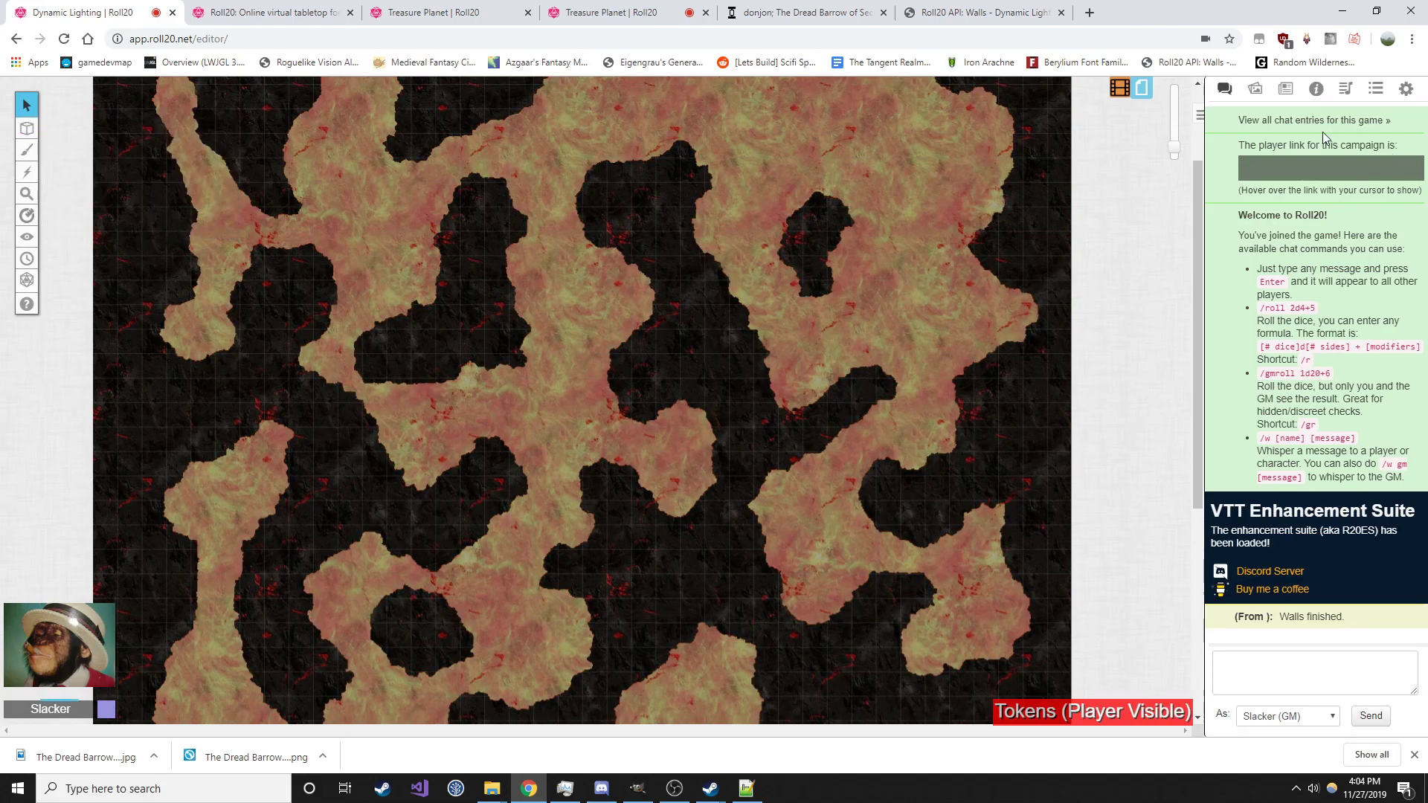
left_click(1256, 88)
left_click(1293, 154)
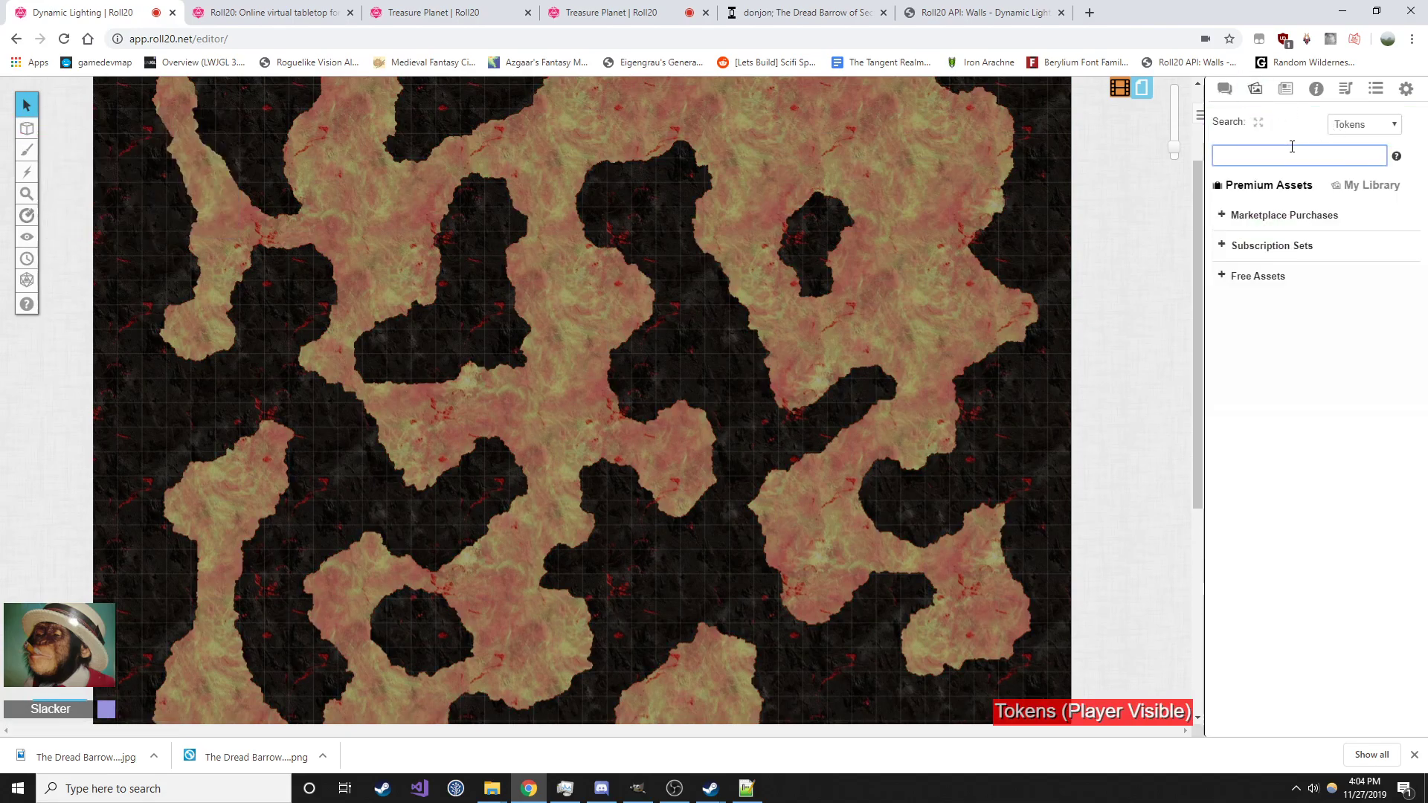
type("human")
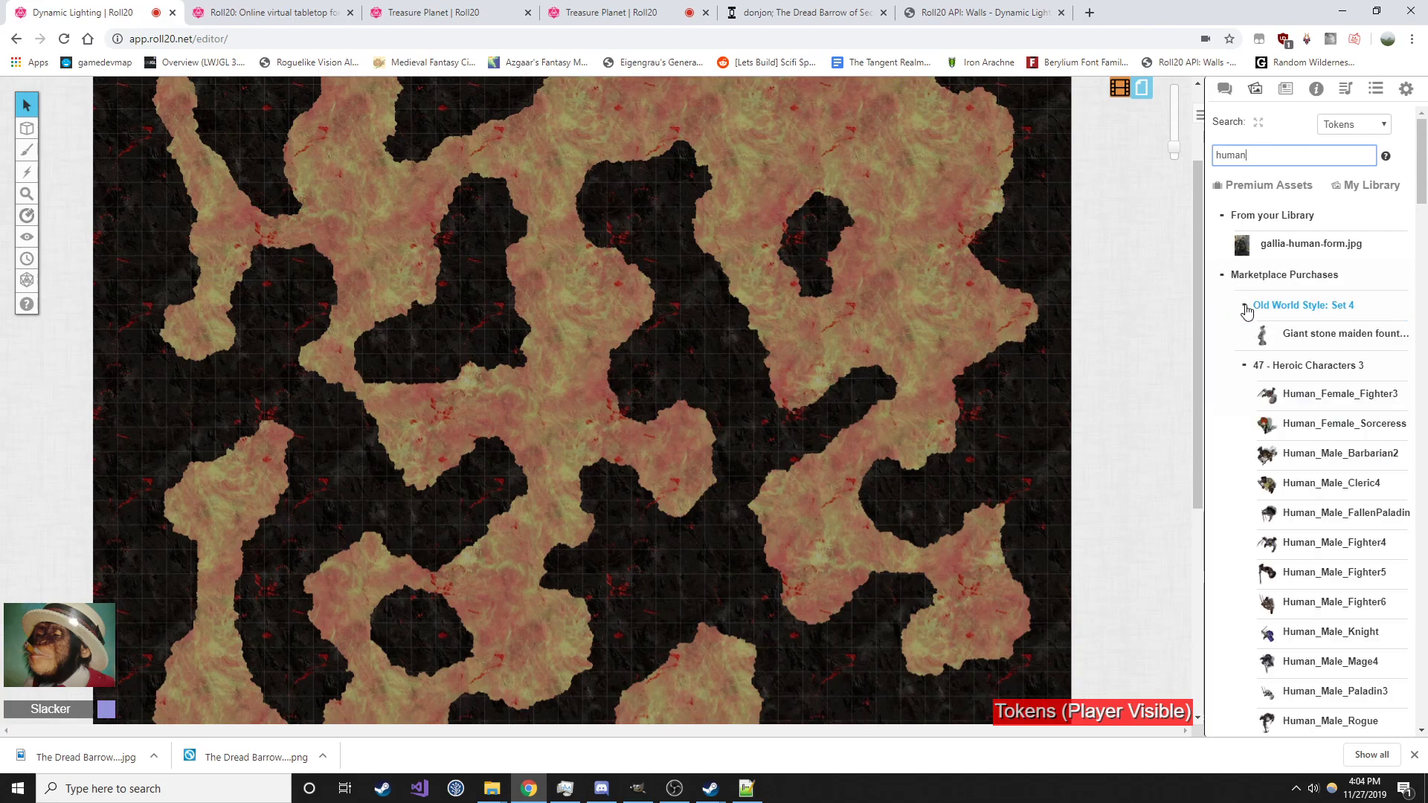
left_click_drag(1267, 394, 559, 385)
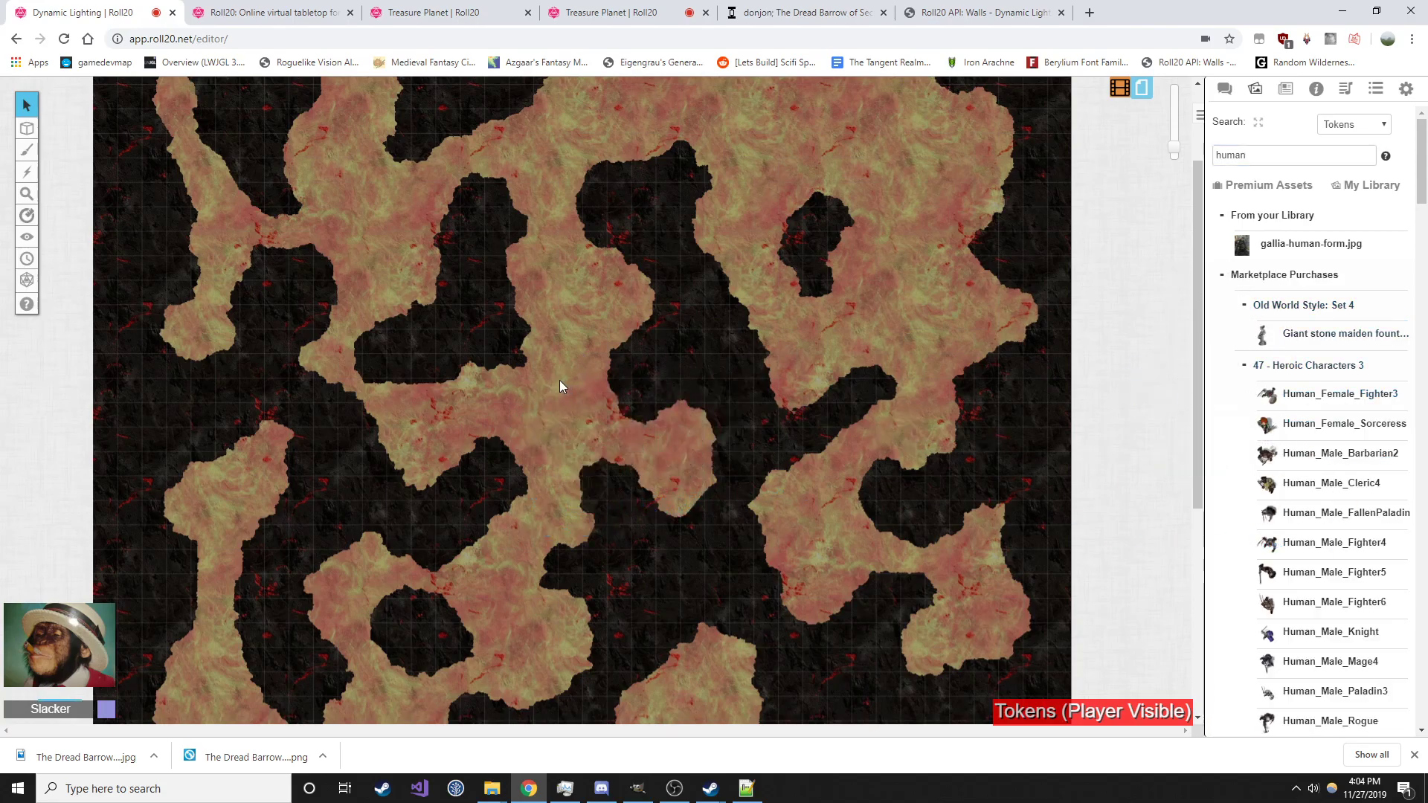
Open the fighter token's settings and assign its control to the GM's own player account
double_click(572, 395)
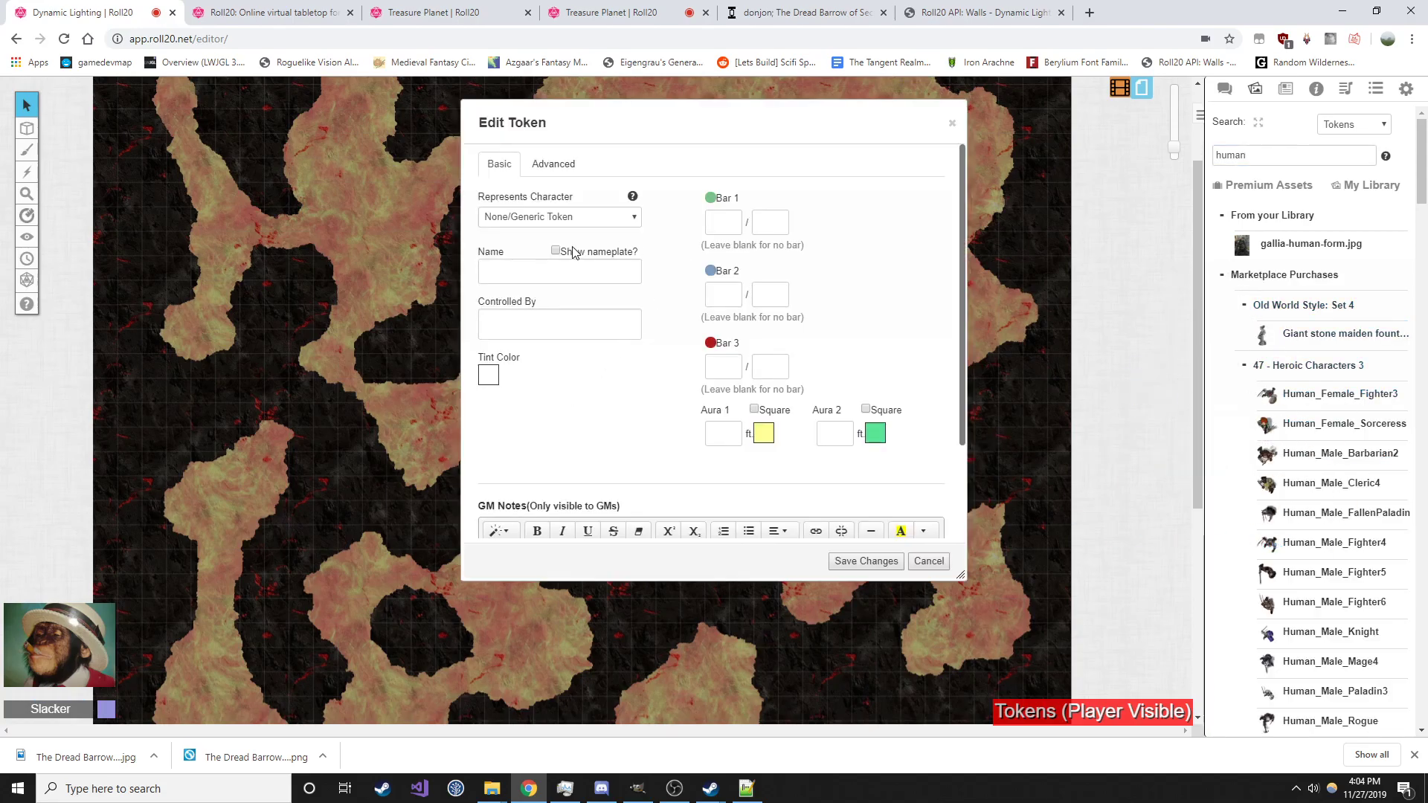
left_click(573, 272)
left_click(568, 334)
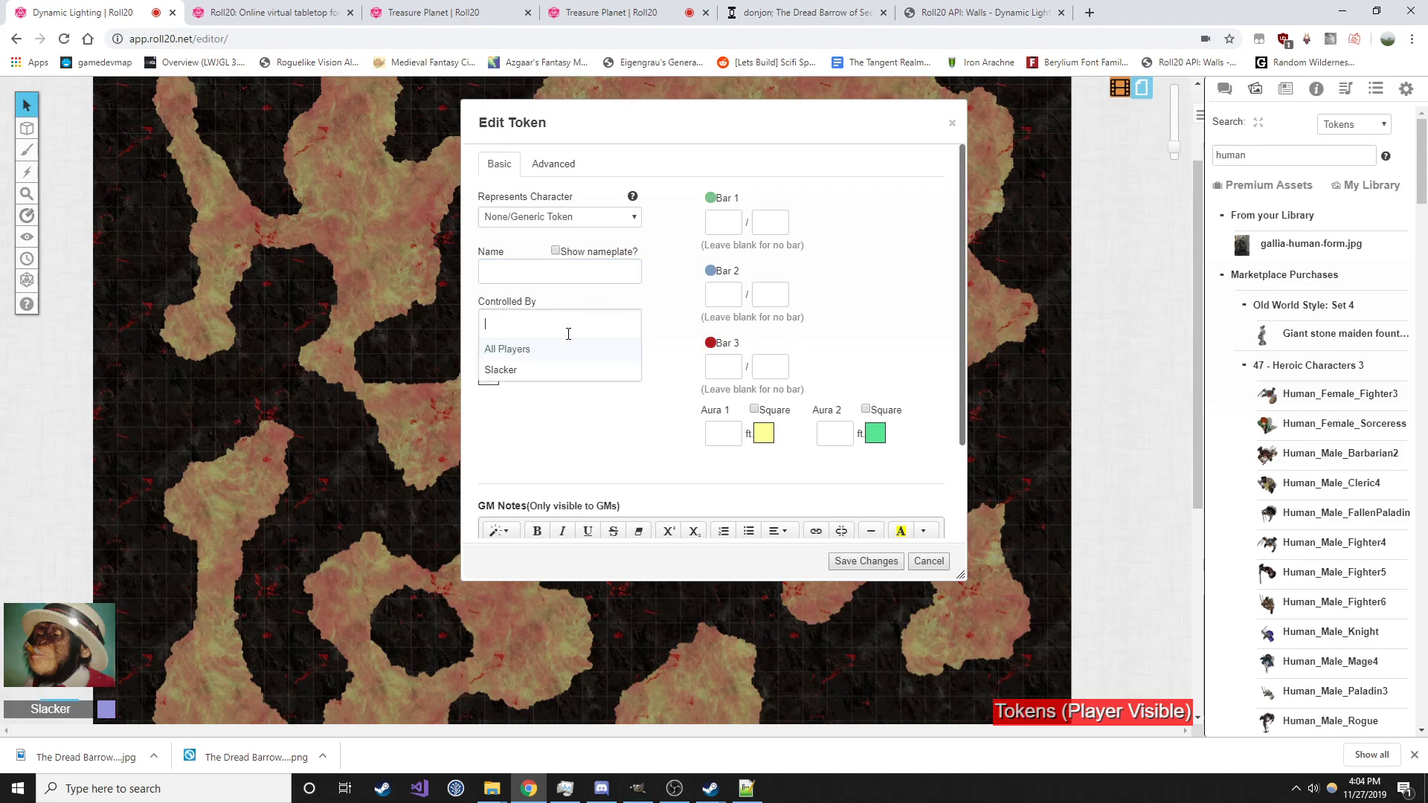
left_click(537, 370)
left_click(658, 307)
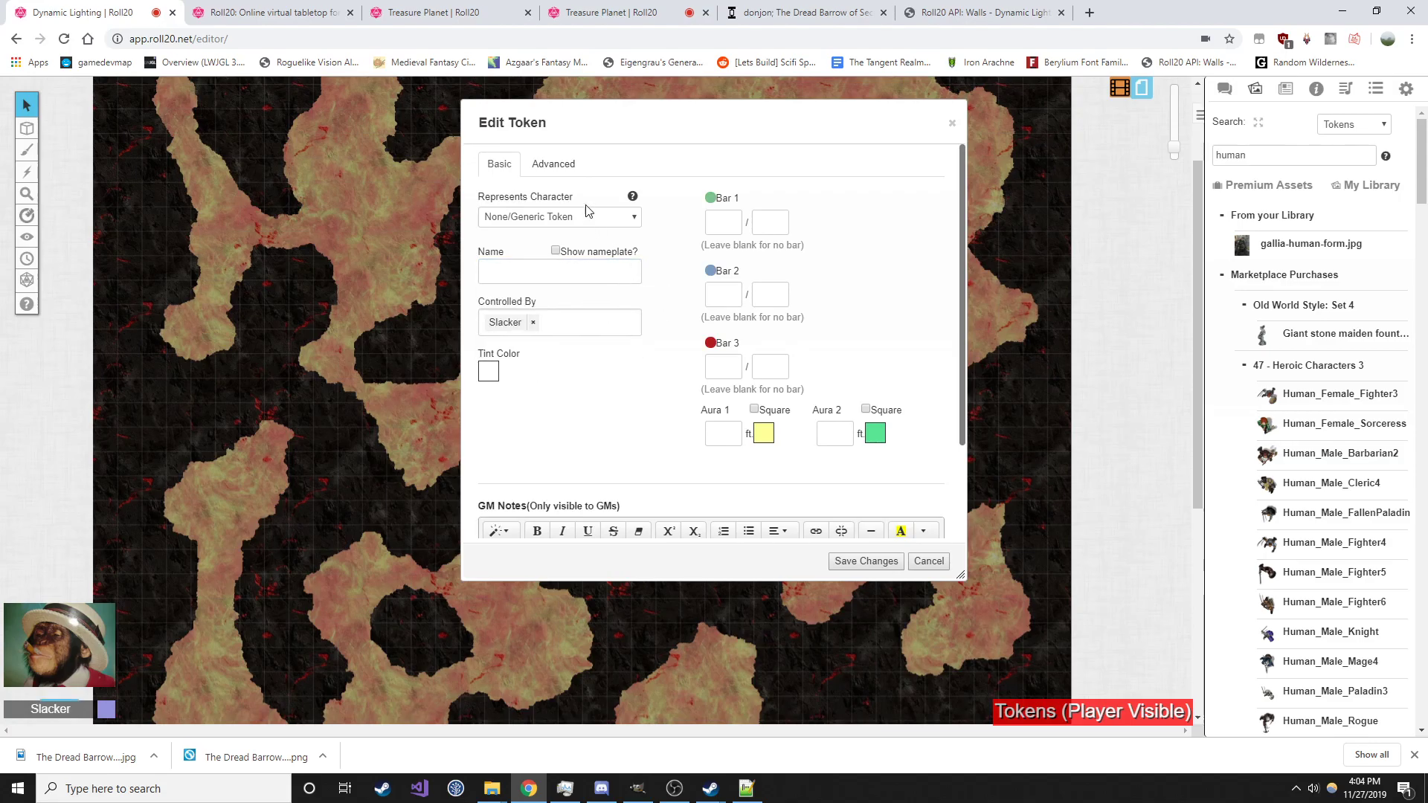
Give the fighter token a 30 ft light radius and sight, and save the token changes
left_click(558, 164)
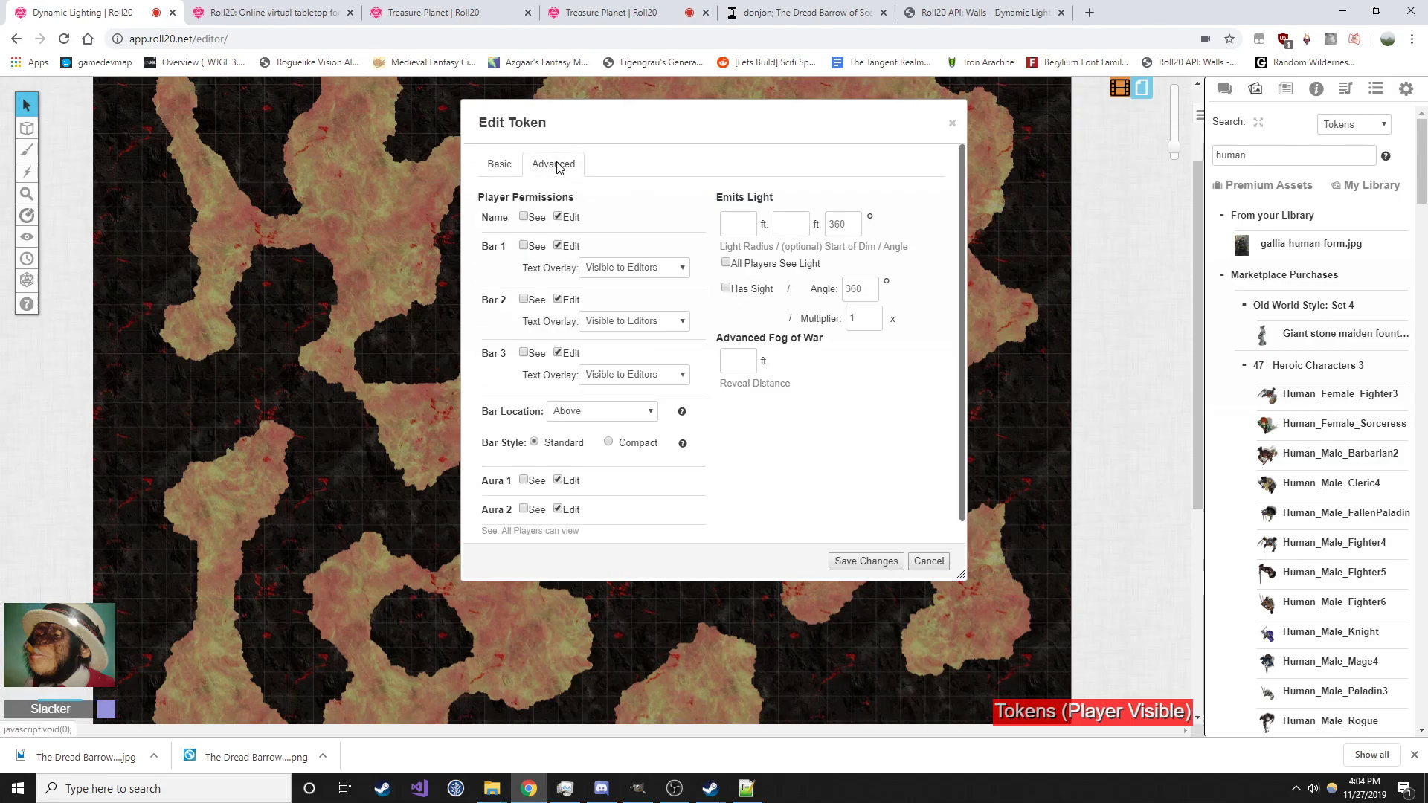
left_click(743, 221)
type("30")
key("Tab")
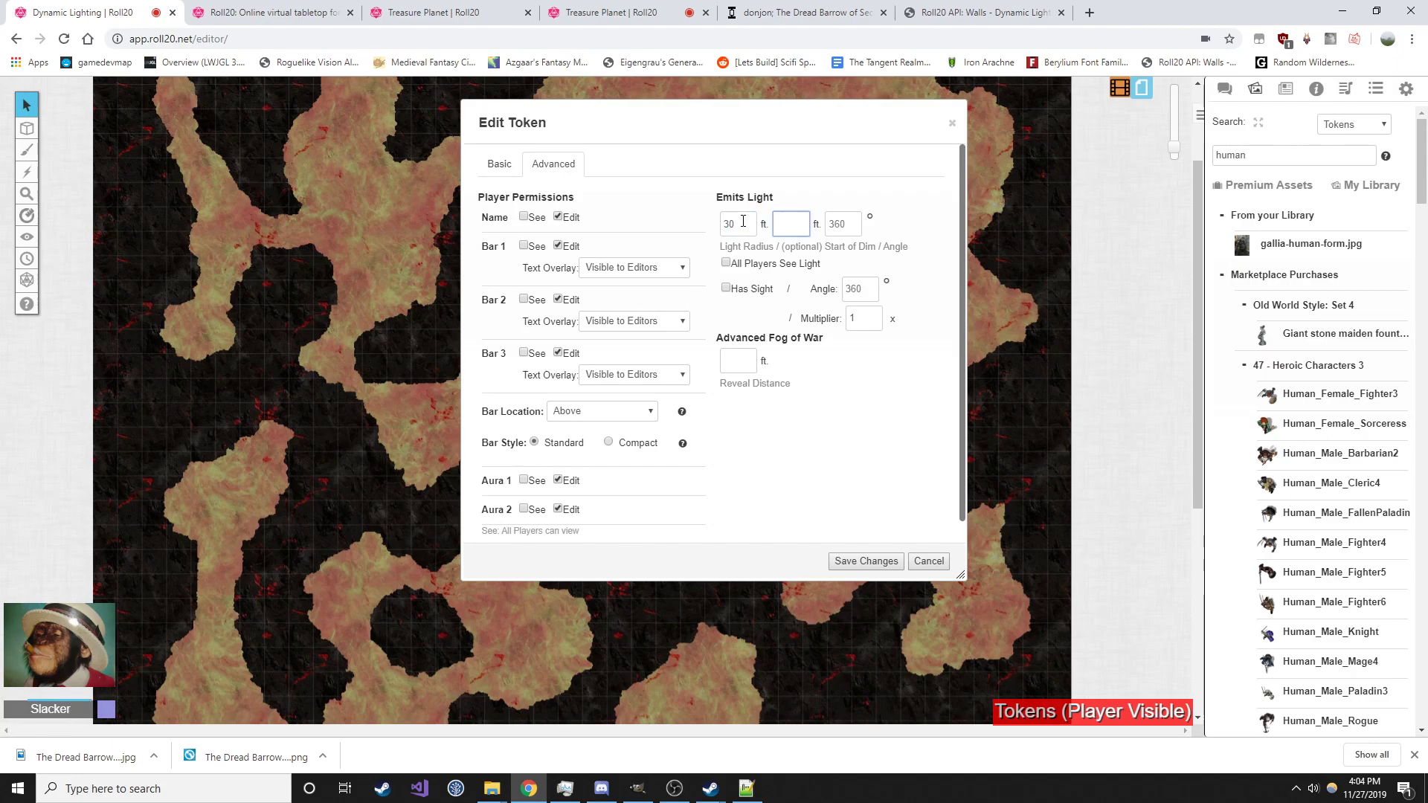
left_click(726, 290)
left_click(780, 229)
left_click(866, 561)
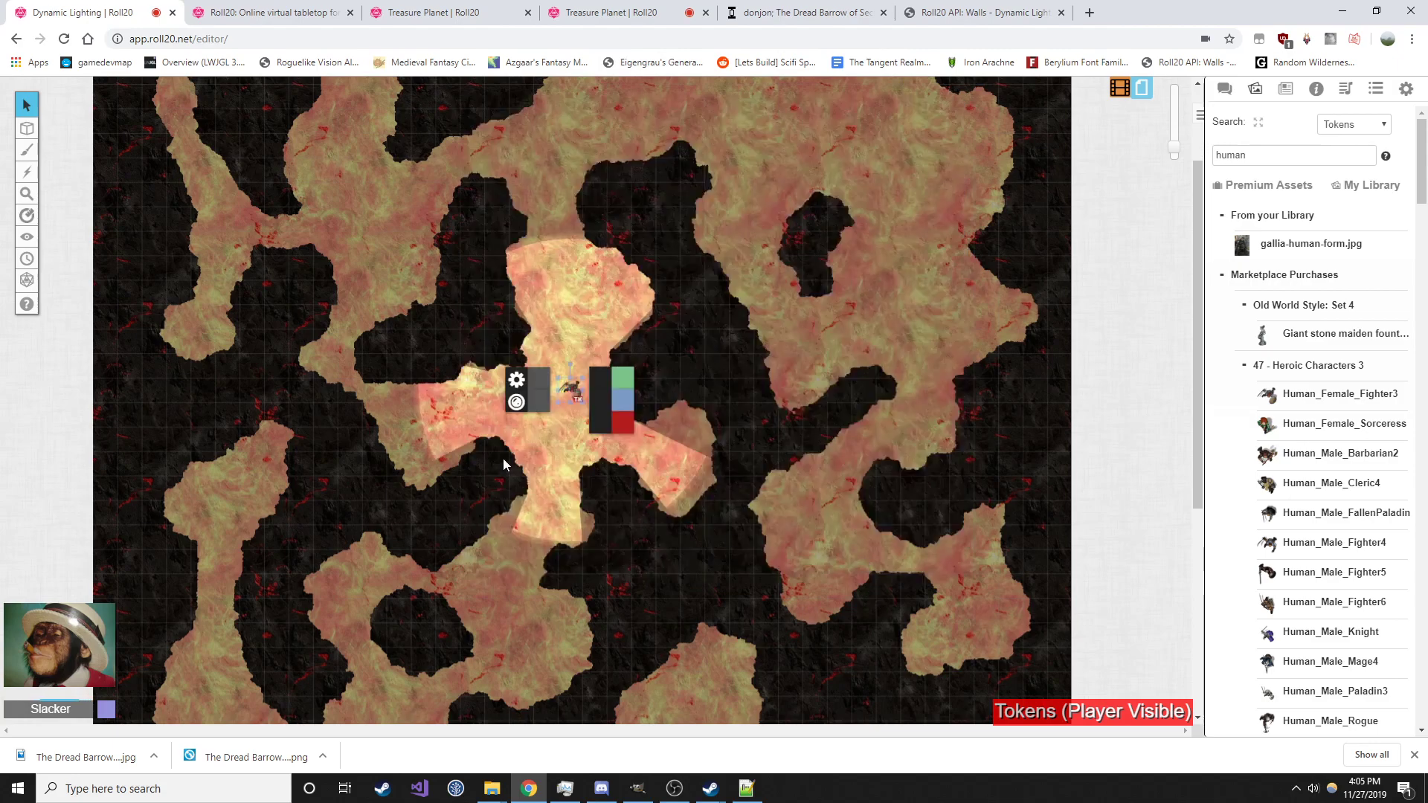
Move the fighter token into the northern caverns to test how the walls block its light
left_click_drag(570, 387, 350, 192)
scroll(624, 292, "up", 3)
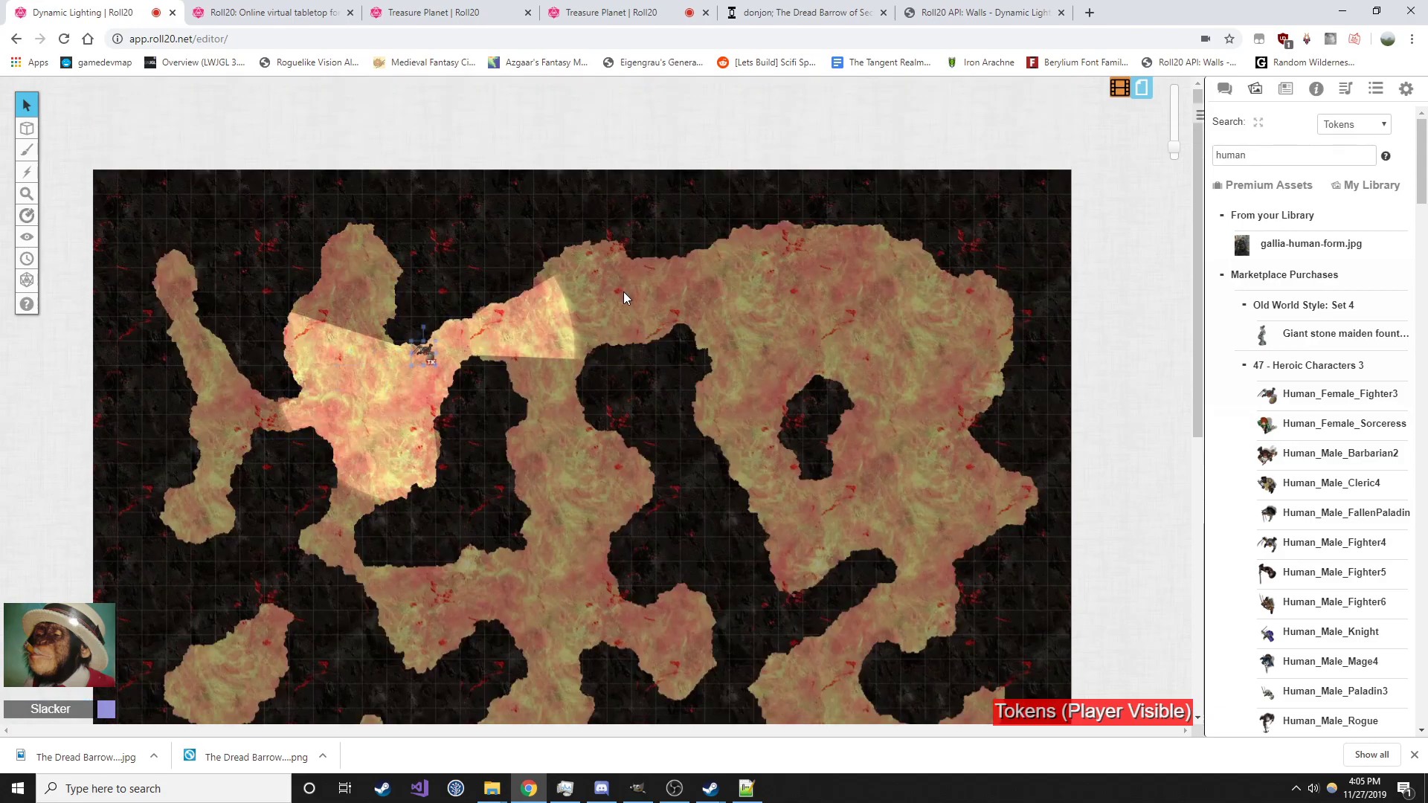
scroll(654, 402, "down", 3)
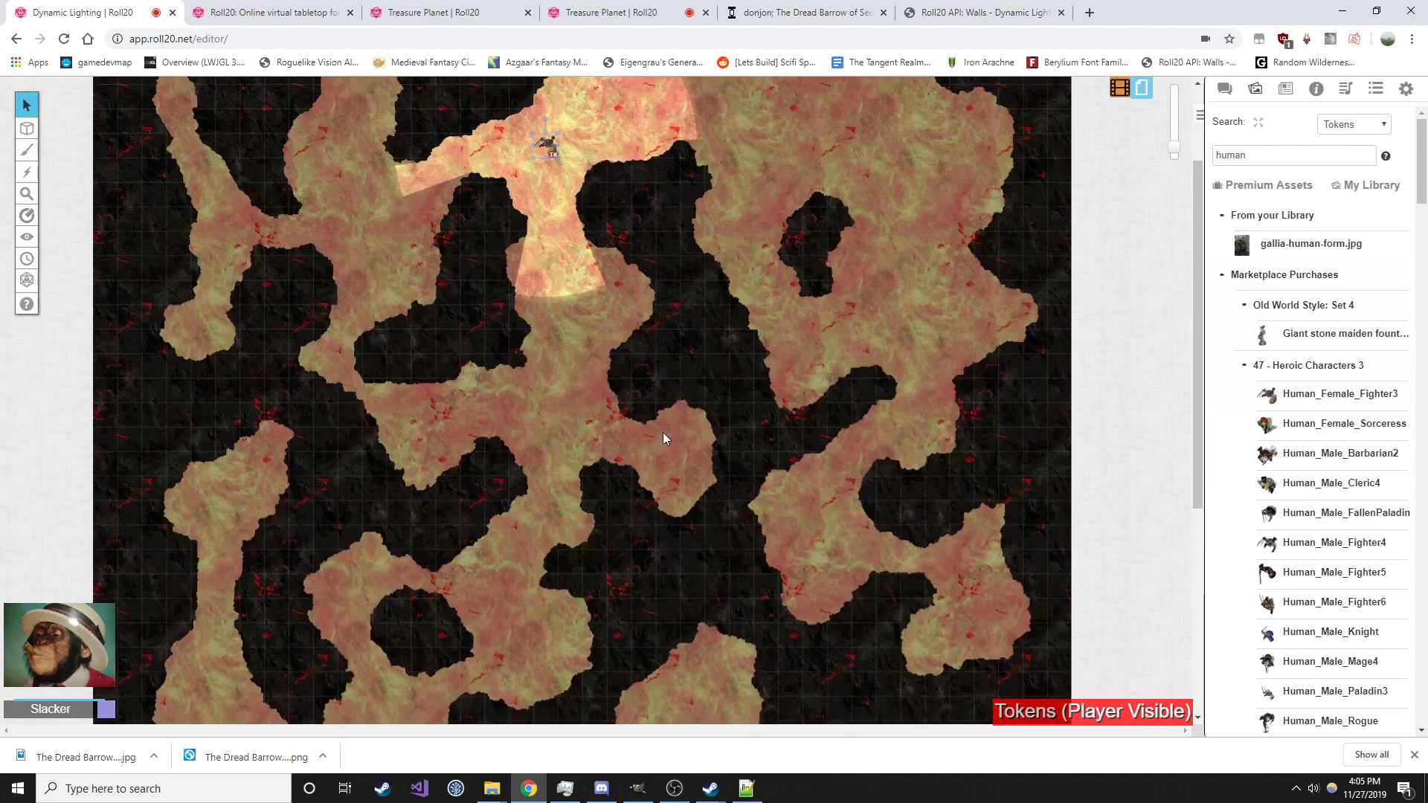
Walk the fighter token south from the northern passage into the central chamber and inspect the lit area
key("Down")
key("Down")
key("Down")
key("Down")
key("Right")
key("Down")
key("Down")
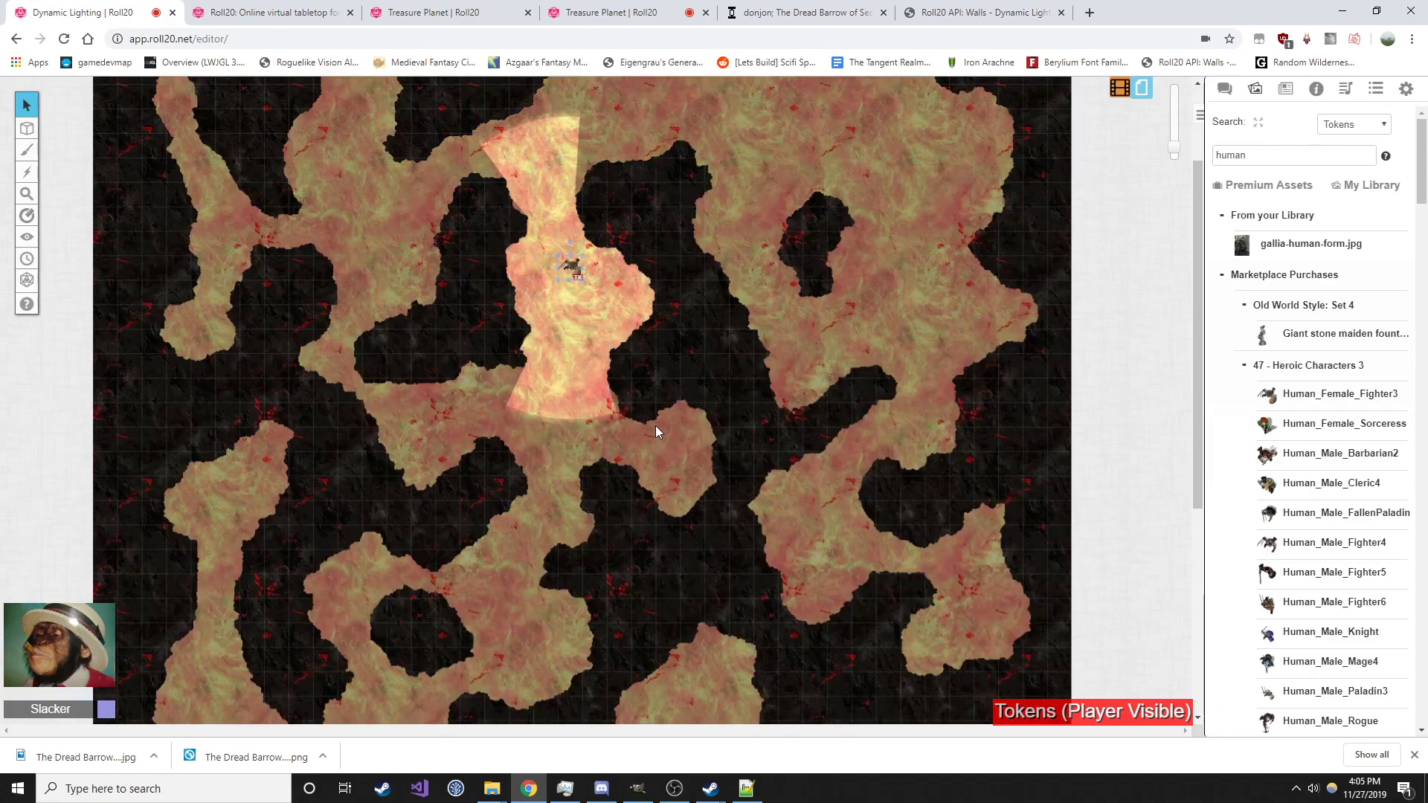
scroll(654, 432, "up", 1)
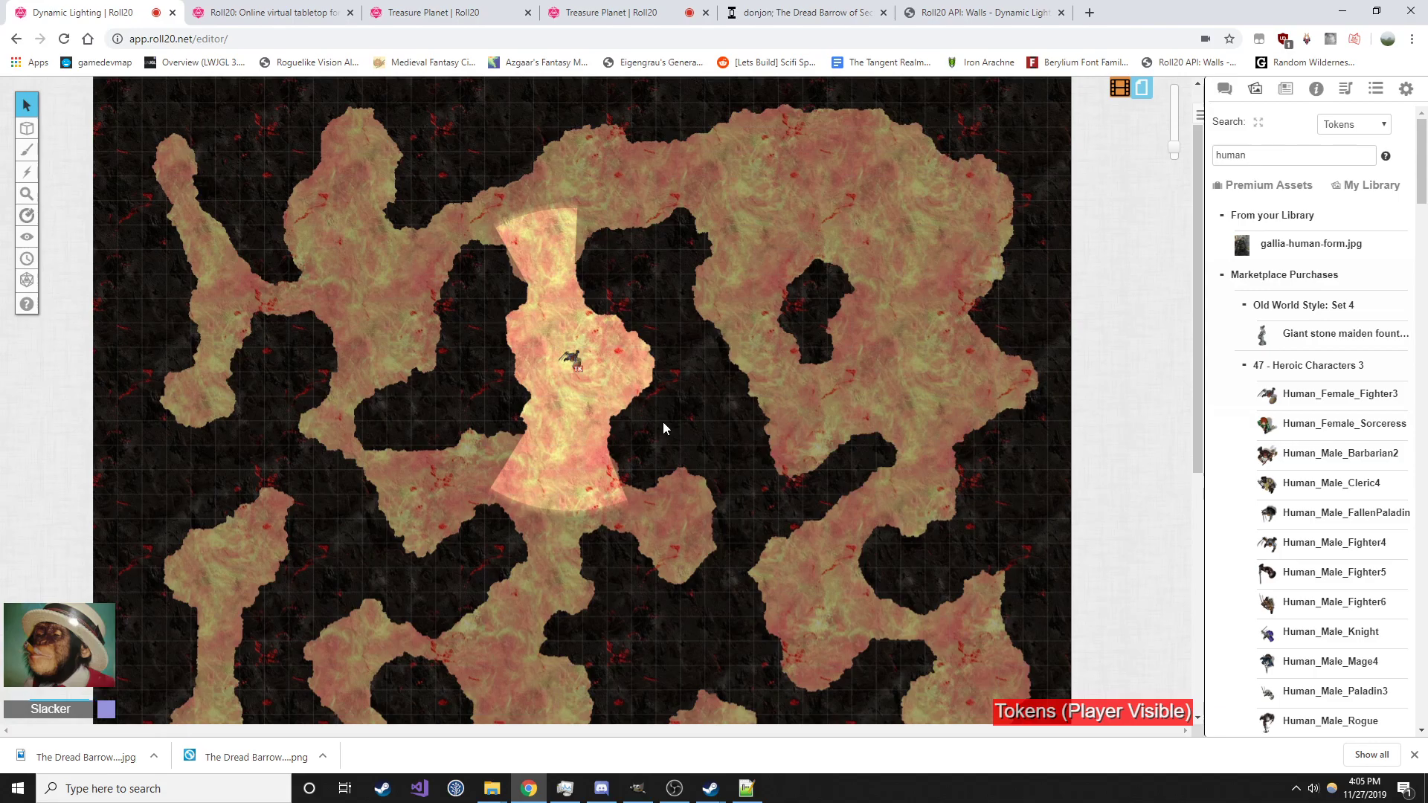
left_click(567, 349)
scroll(743, 397, "down", 3)
scroll(736, 399, "up", 2)
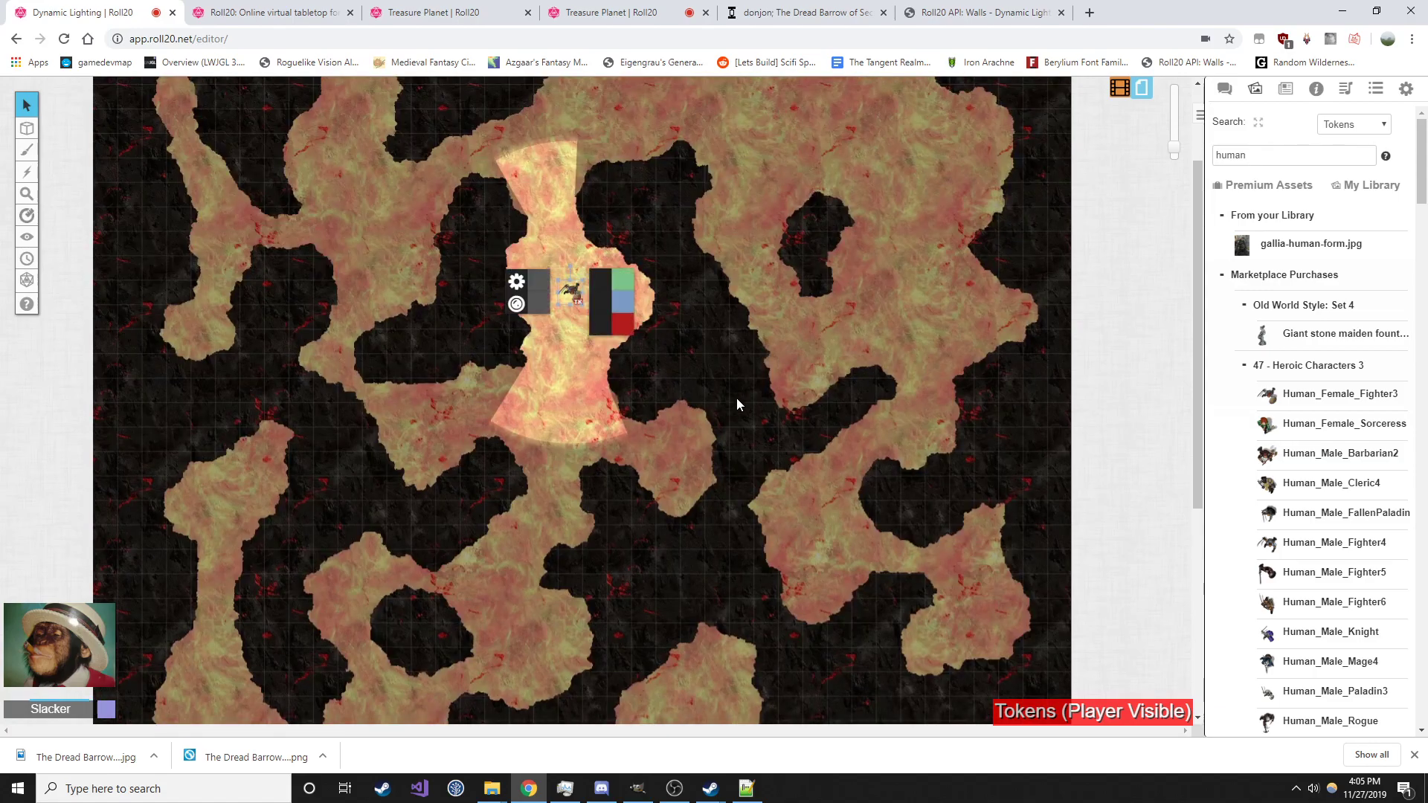
Walk the fighter token south past the eastern side cave and into the narrow passage above the ring-shaped cavern
key("Down")
key("Down")
key("Down")
key("Down")
key("Down")
key("Right")
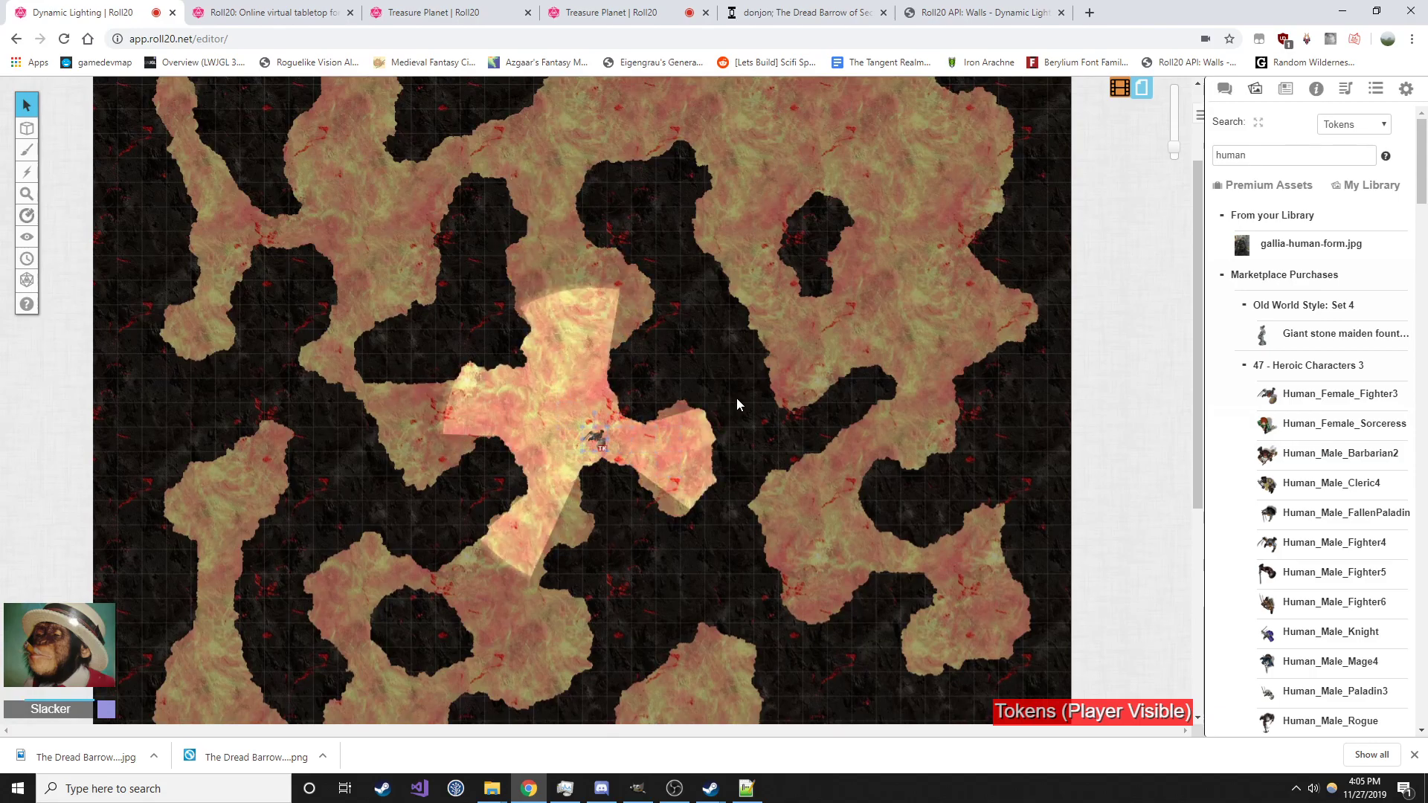
key("Down")
key("Down")
key("Left")
key("Left")
scroll(753, 413, "down", 1)
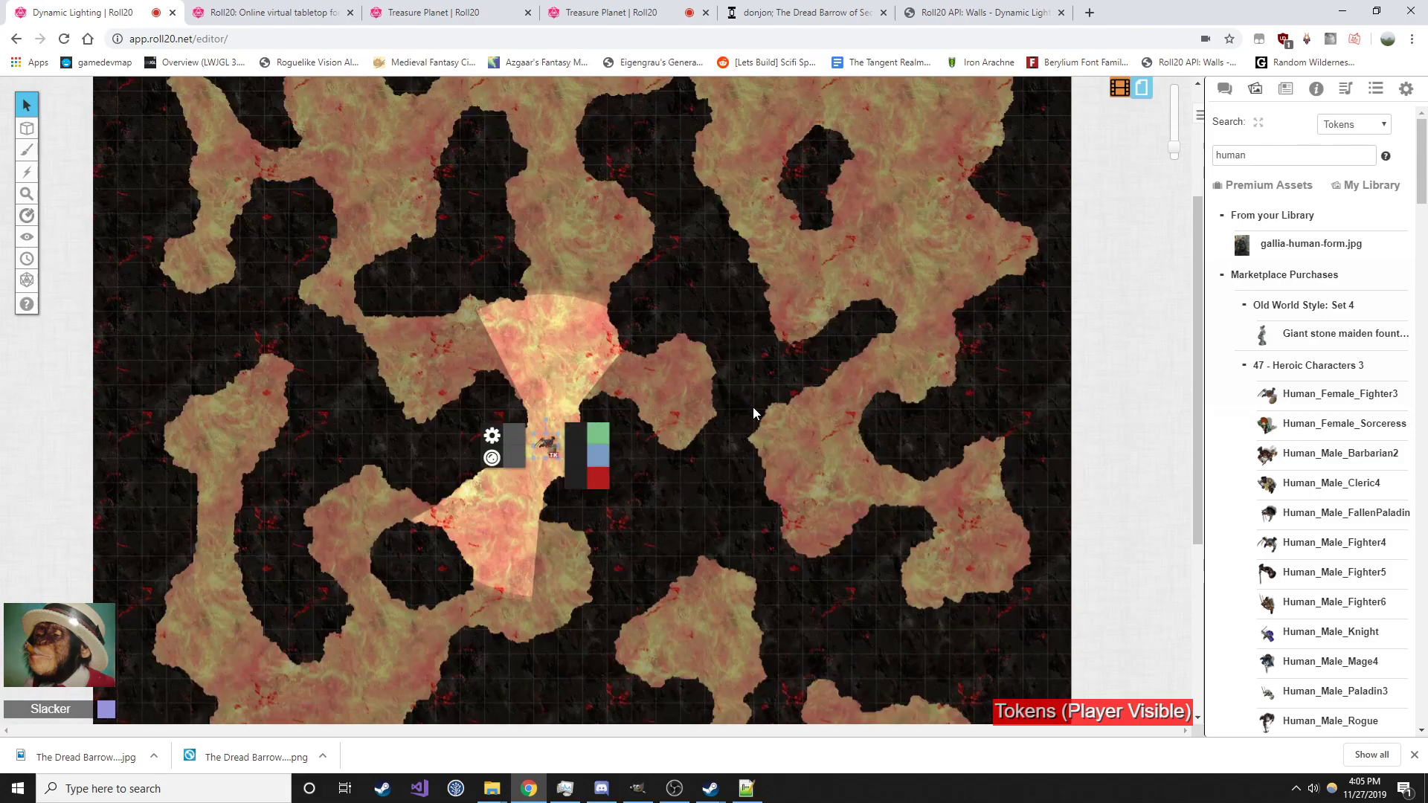
Review the donjon source map, the parsed walls commands and the Treasure Planet player view, returning to the Dynamic Lighting game
left_click(776, 420)
left_click(818, 13)
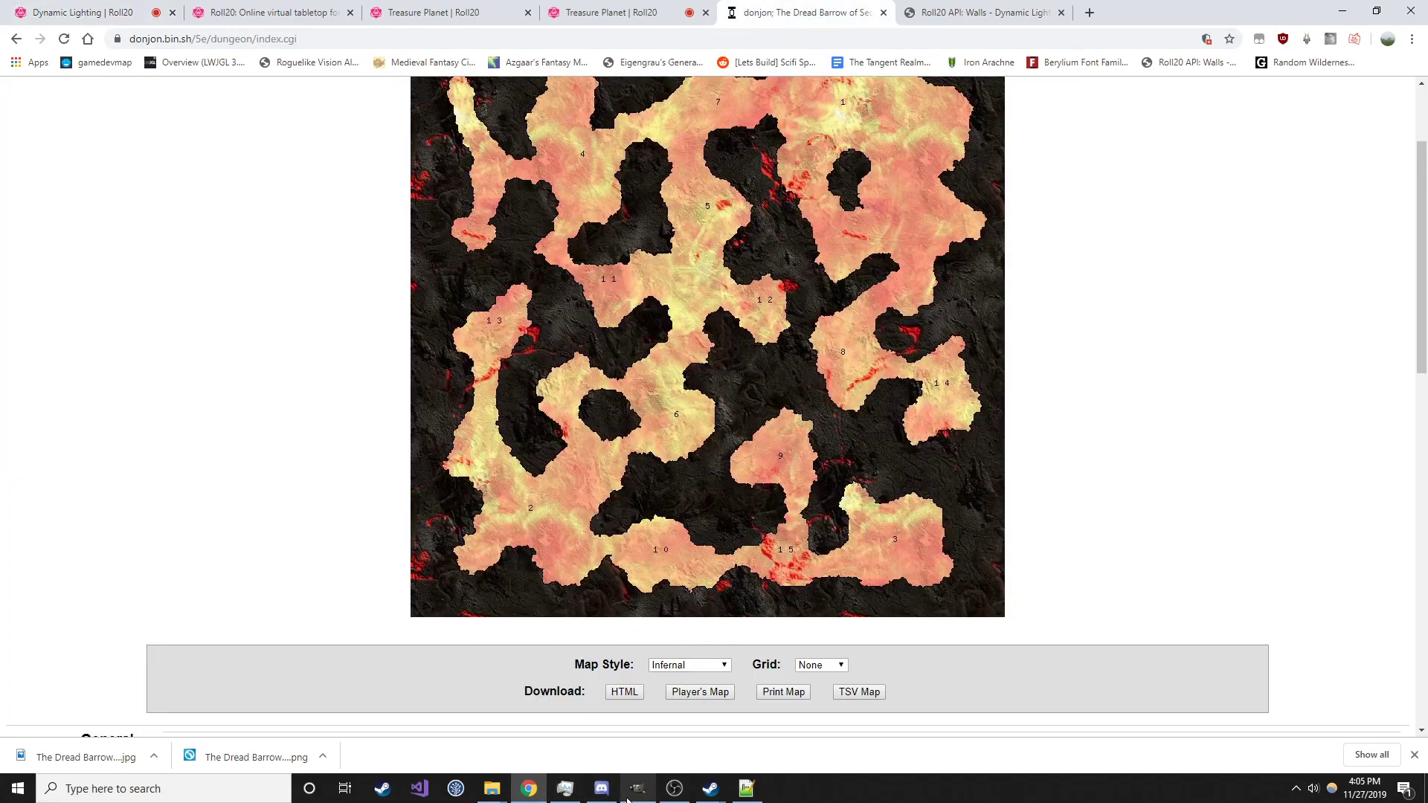
left_click(945, 13)
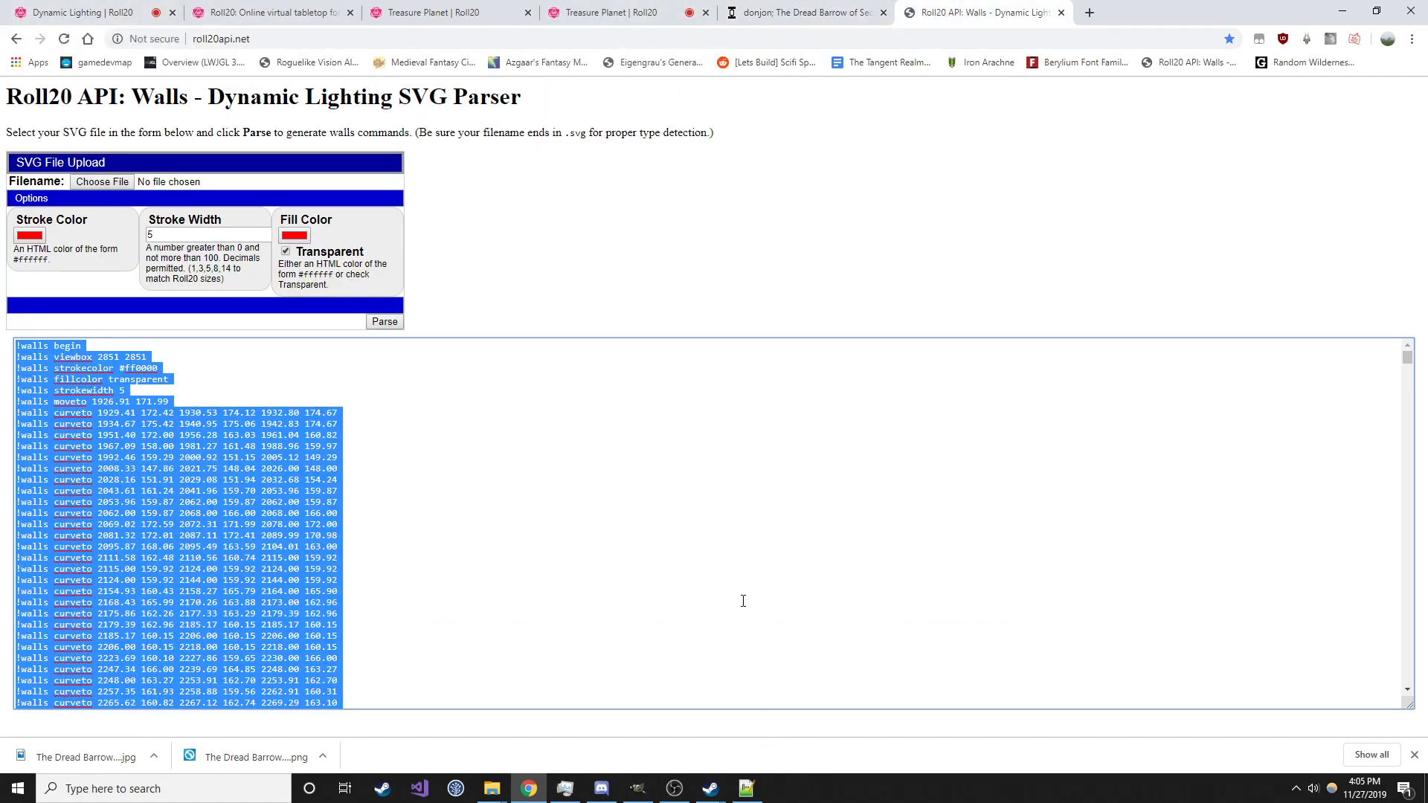
left_click(781, 12)
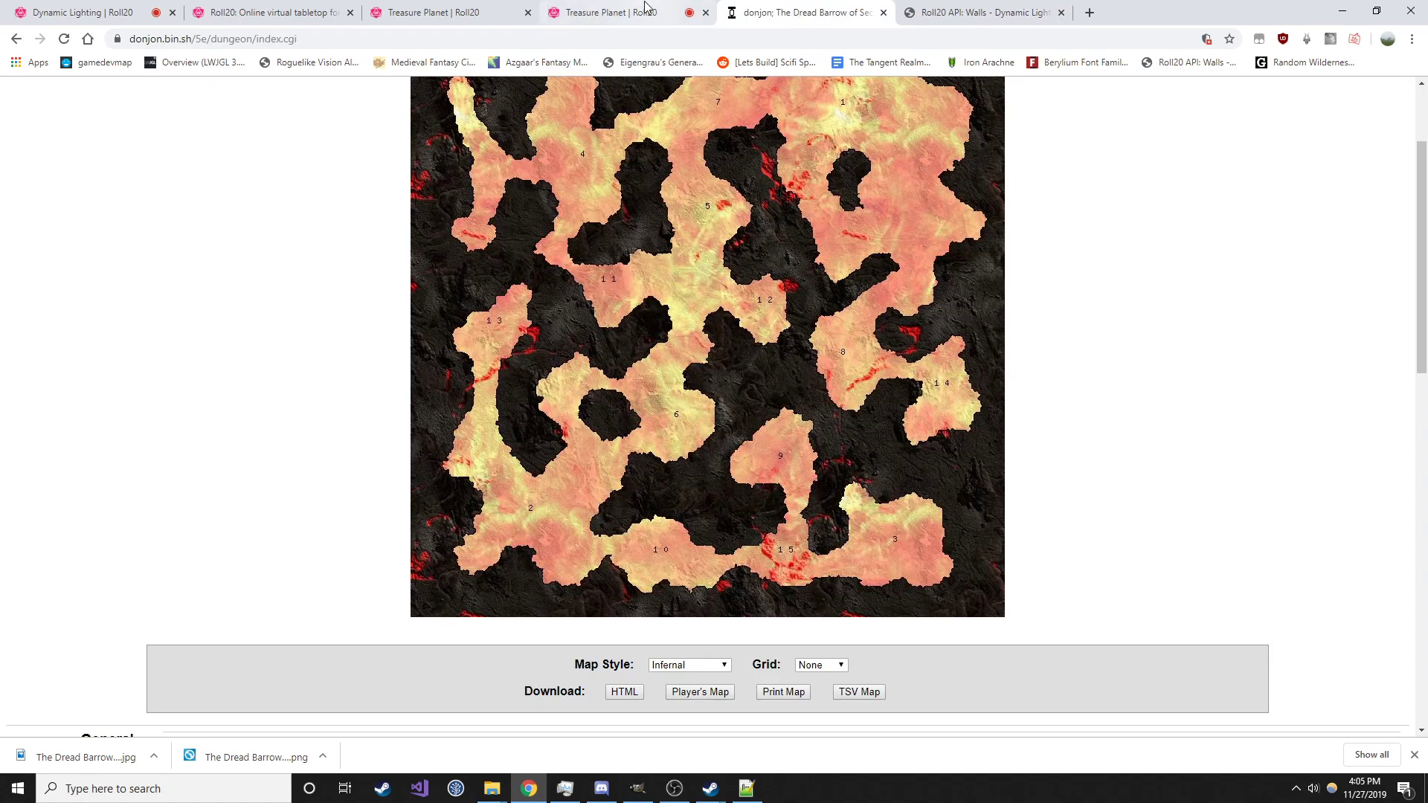
left_click(606, 12)
left_click(751, 11)
left_click(607, 13)
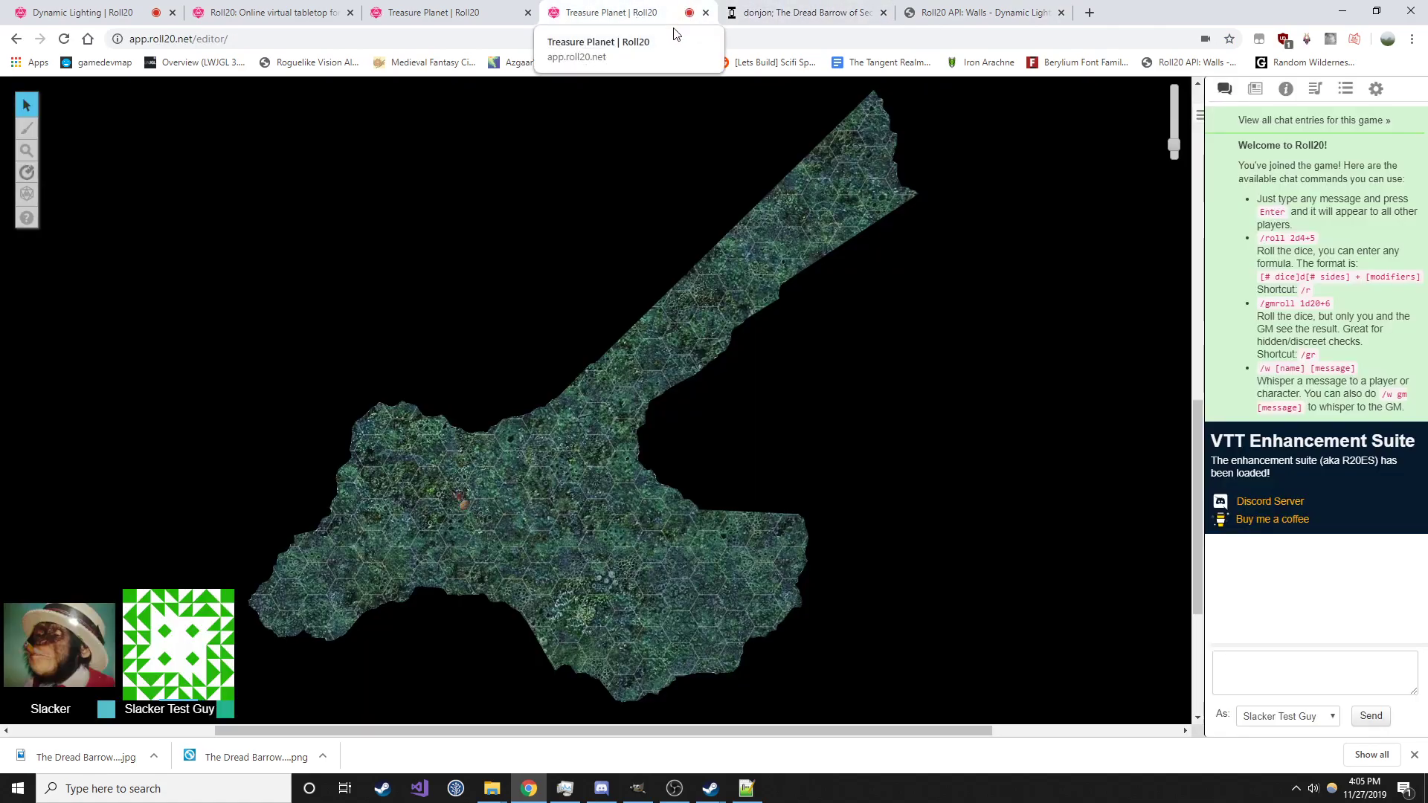
left_click(157, 8)
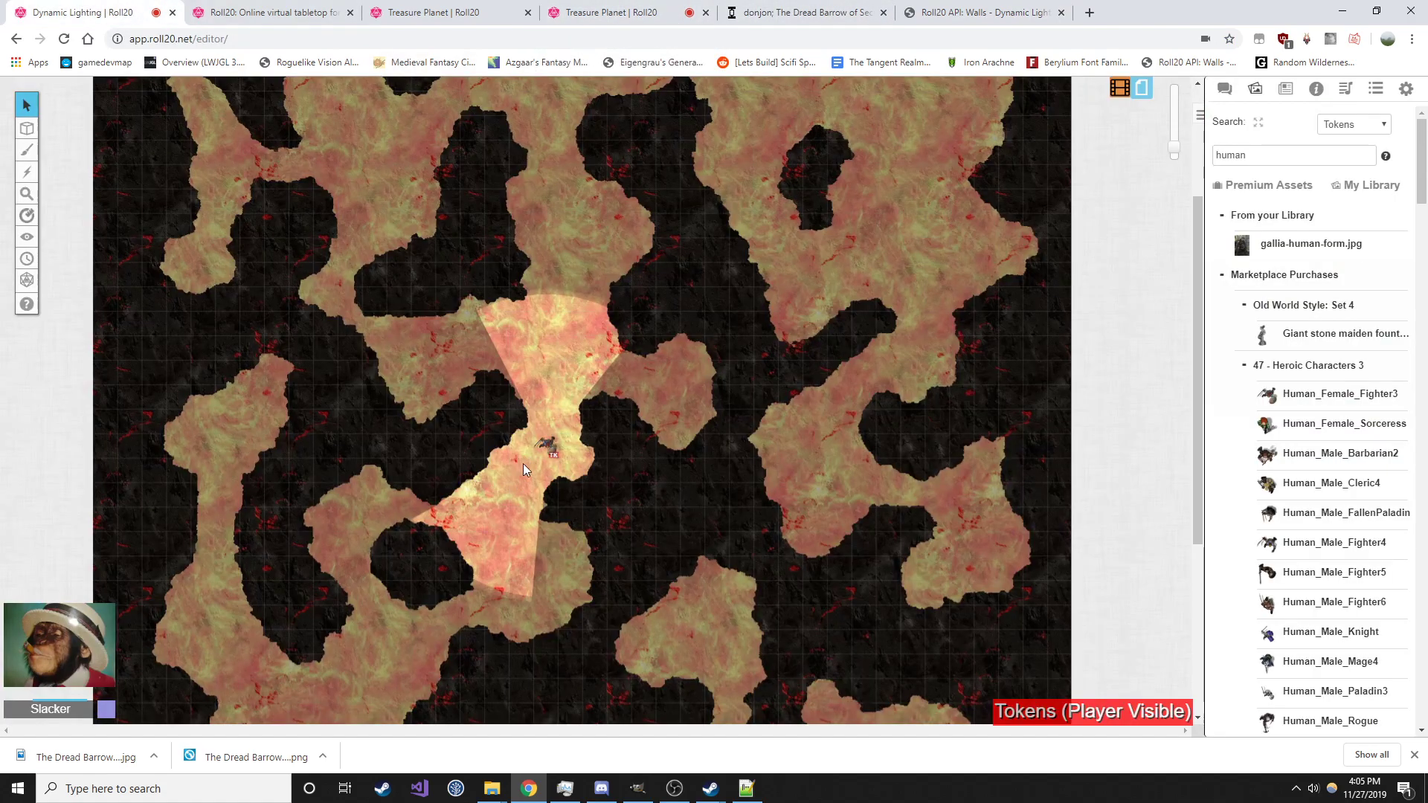
Rejoin the game as a player and walk the fighter token southwest along the cavern wall to test its vision
left_click(1405, 88)
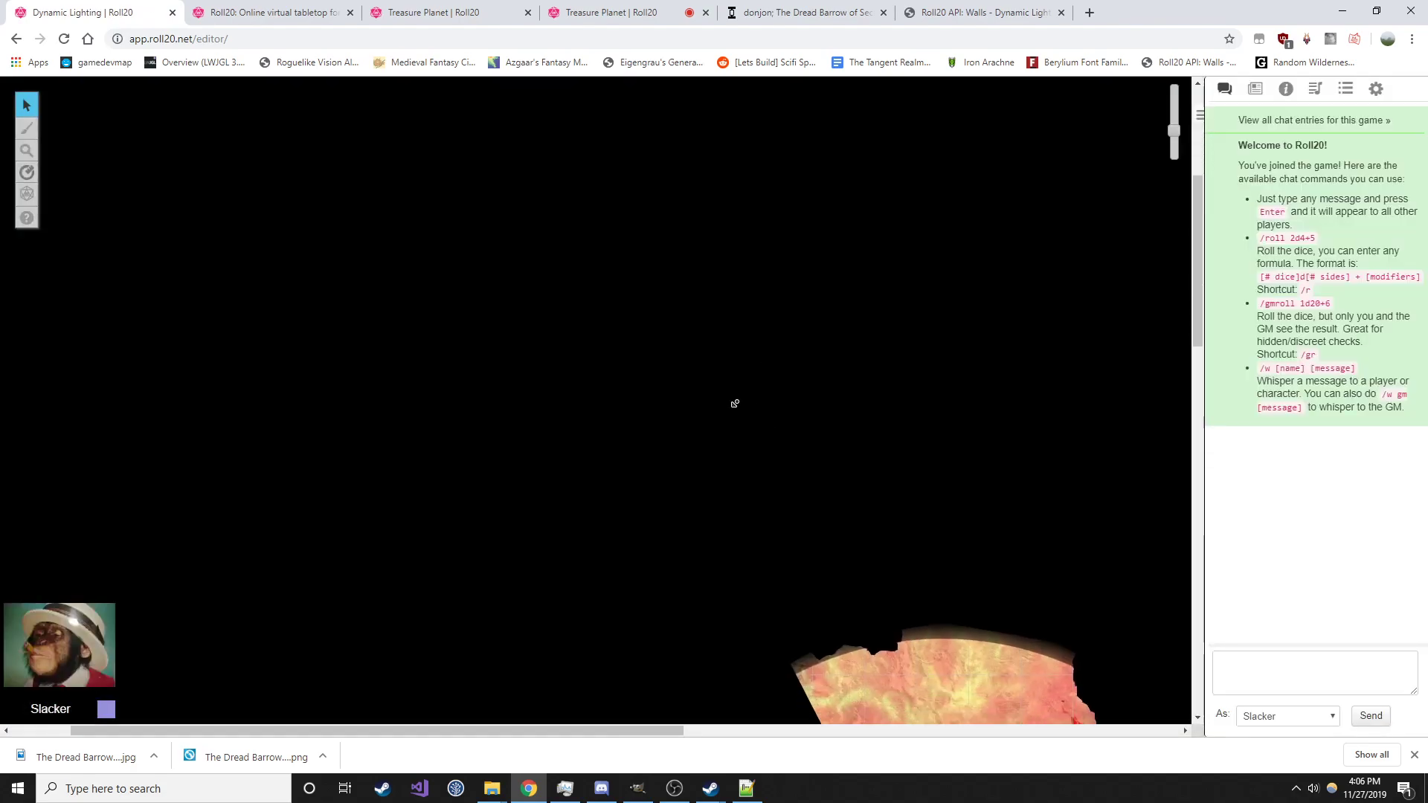
left_click(703, 385)
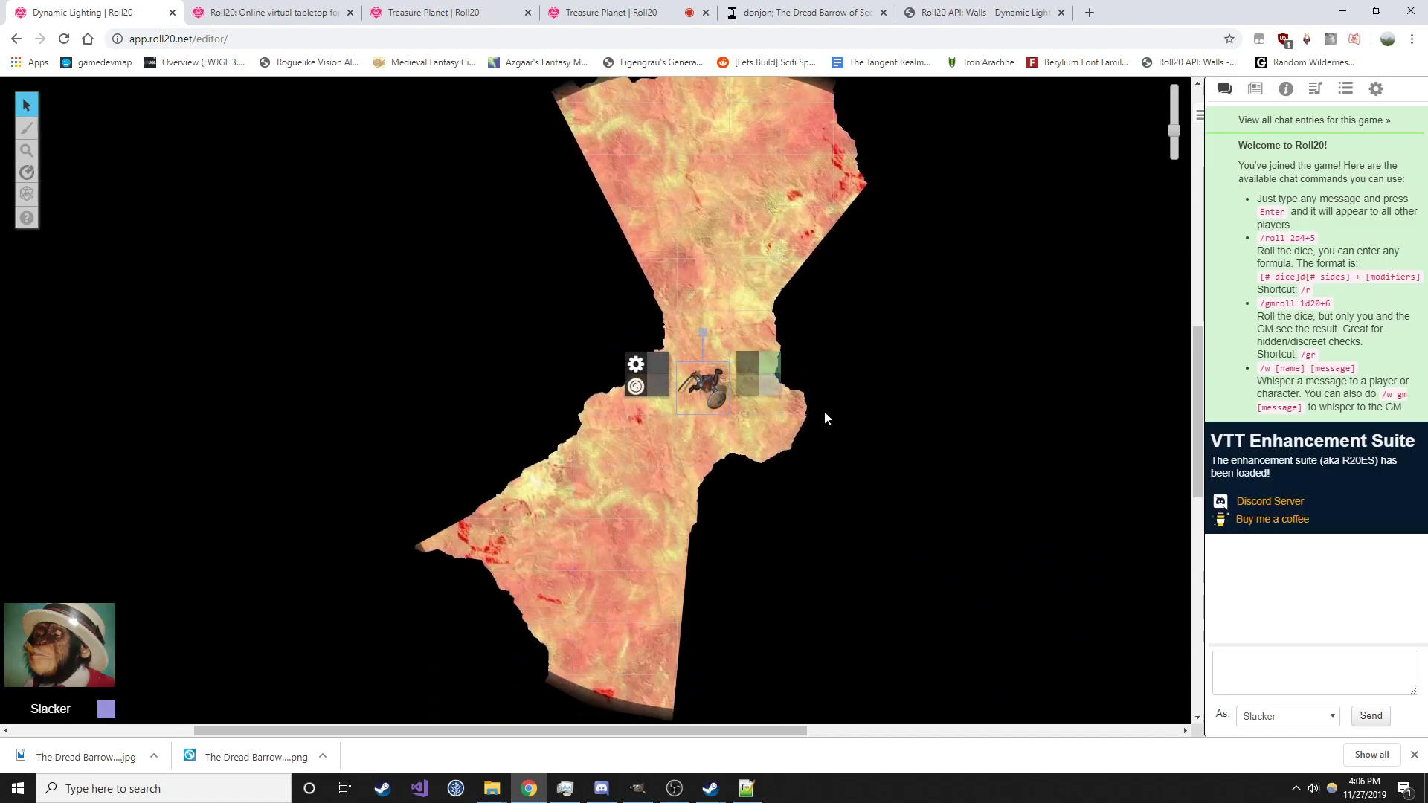
key("Left")
key("Left")
key("Left")
key("Left")
key("Left")
key("Down")
key("Down")
key("Down")
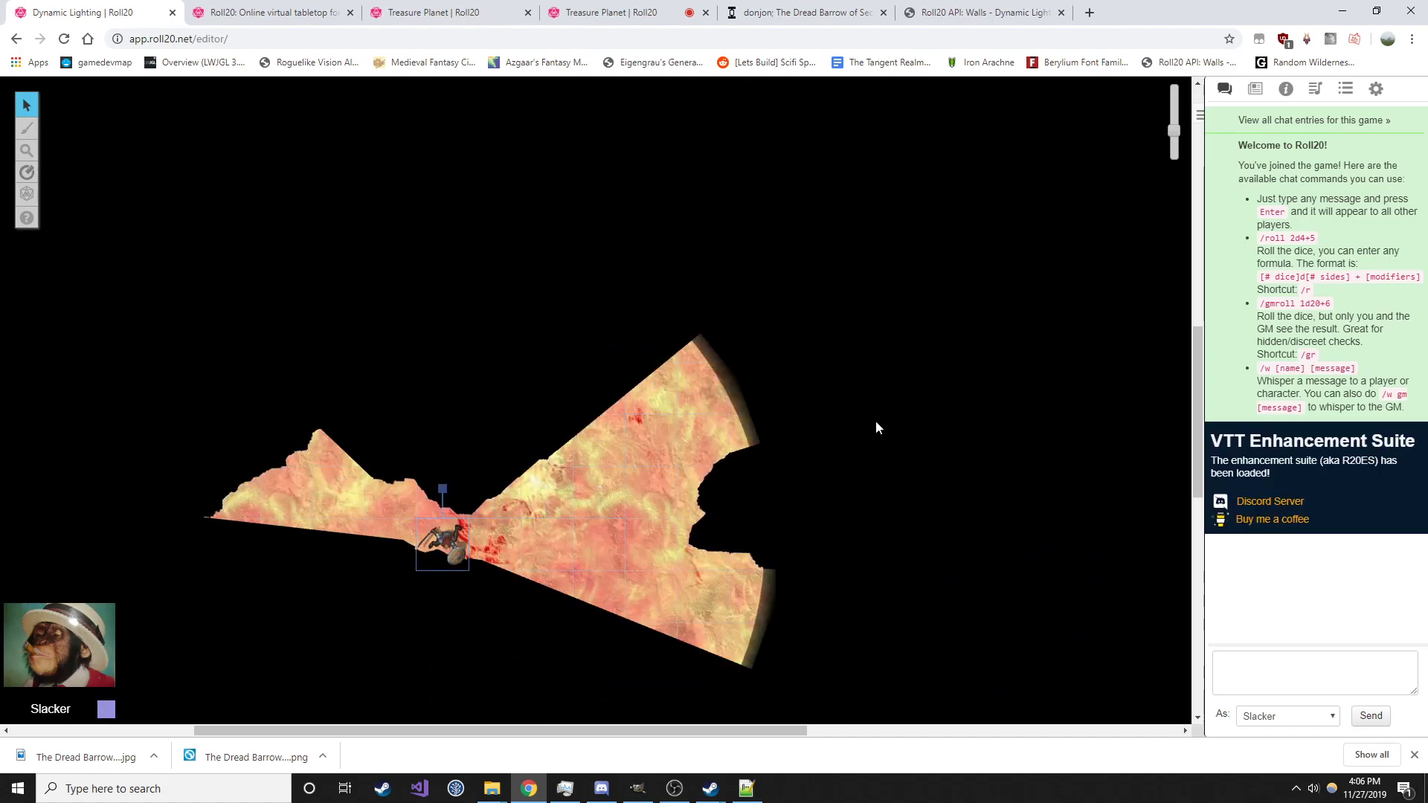
Walk the fighter token back across the southern chamber to its eastern edge in the player view
key("Down")
key("Right")
key("Right")
key("Right")
key("Right")
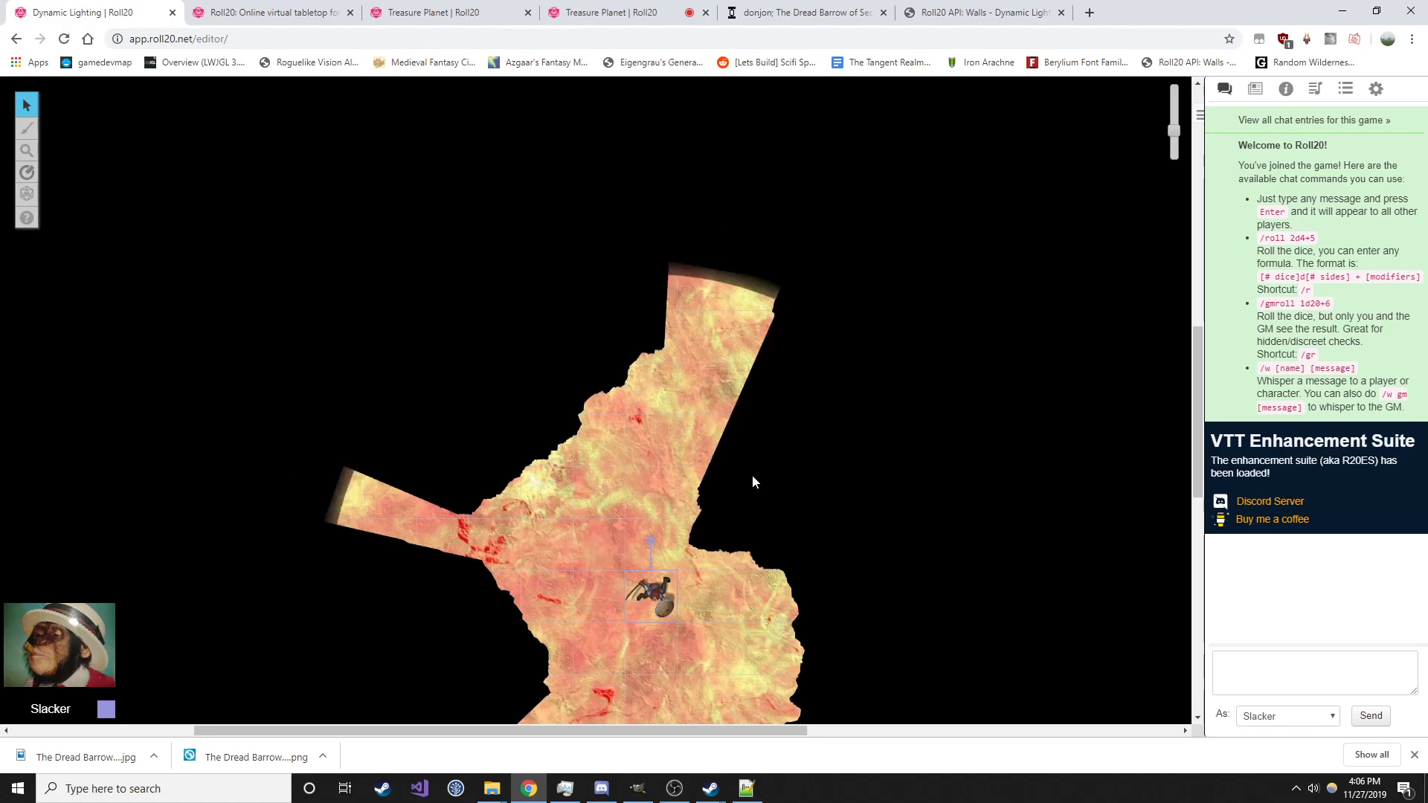
key("Up")
key("Up")
key("Right")
key("Right")
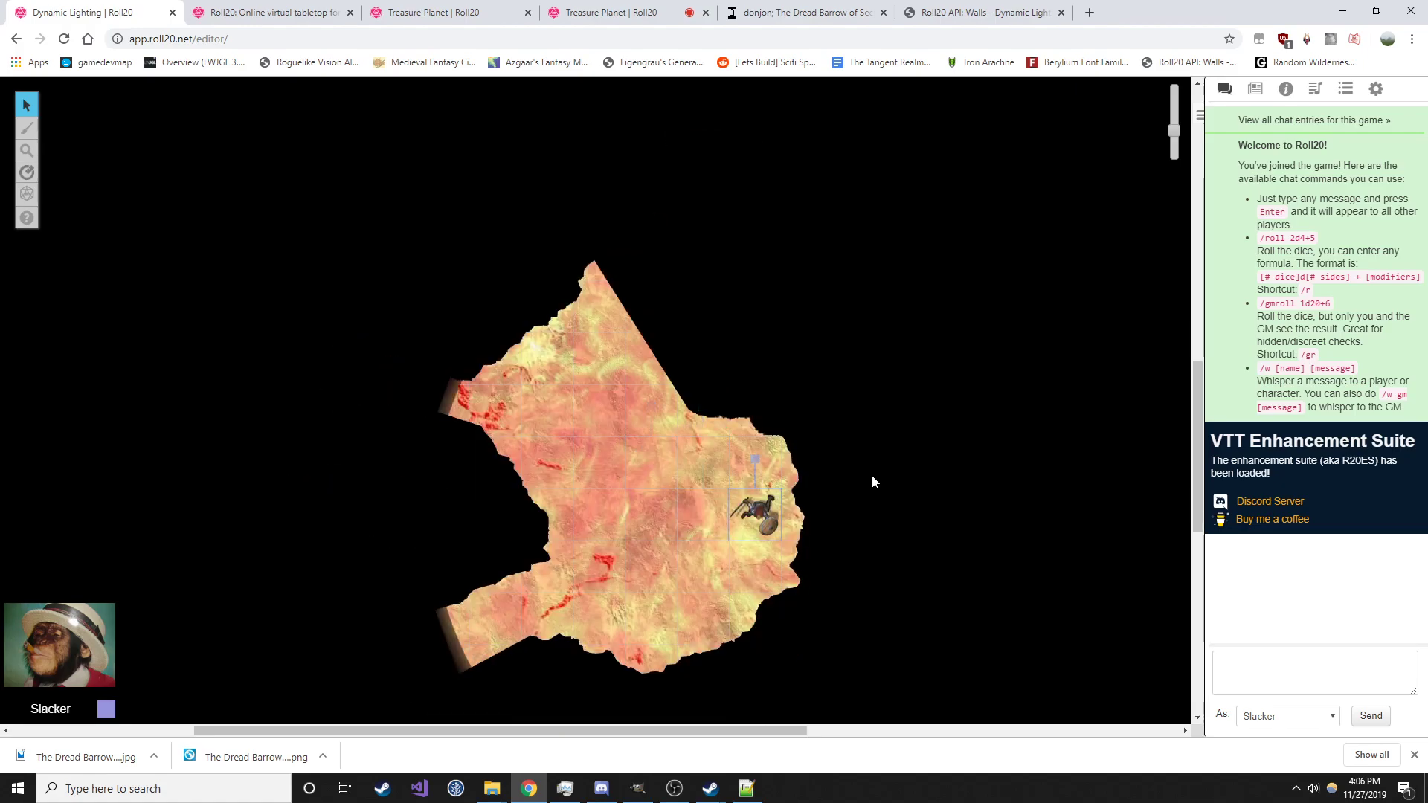
Walk the fighter token west out of the rounded eastern chamber, through its southwestern passage and into the adjoining cavern junction
key("Down")
key("Left")
key("Left")
key("Left")
key("Left")
key("Left")
key("Left")
key("Down")
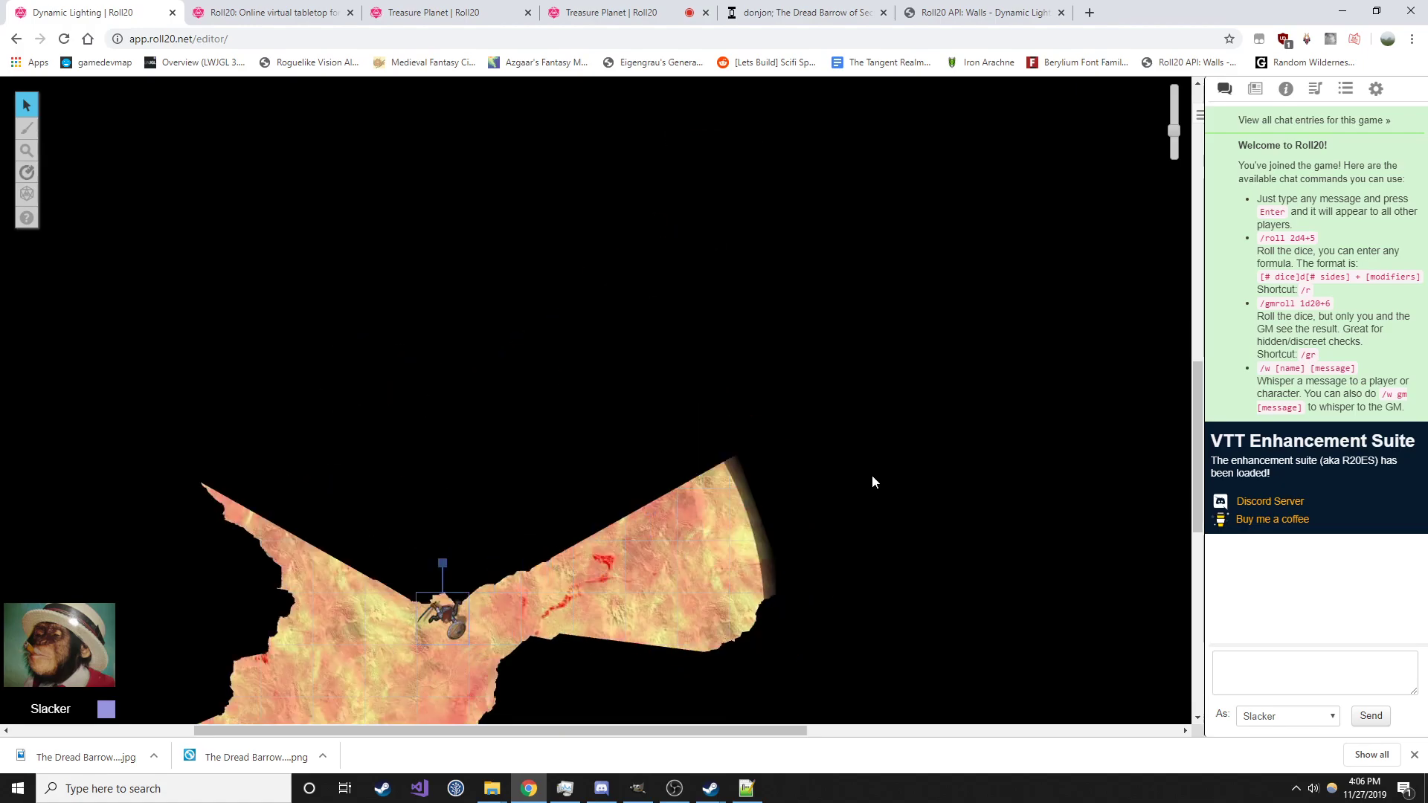
key("Left")
key("Left")
key("Down")
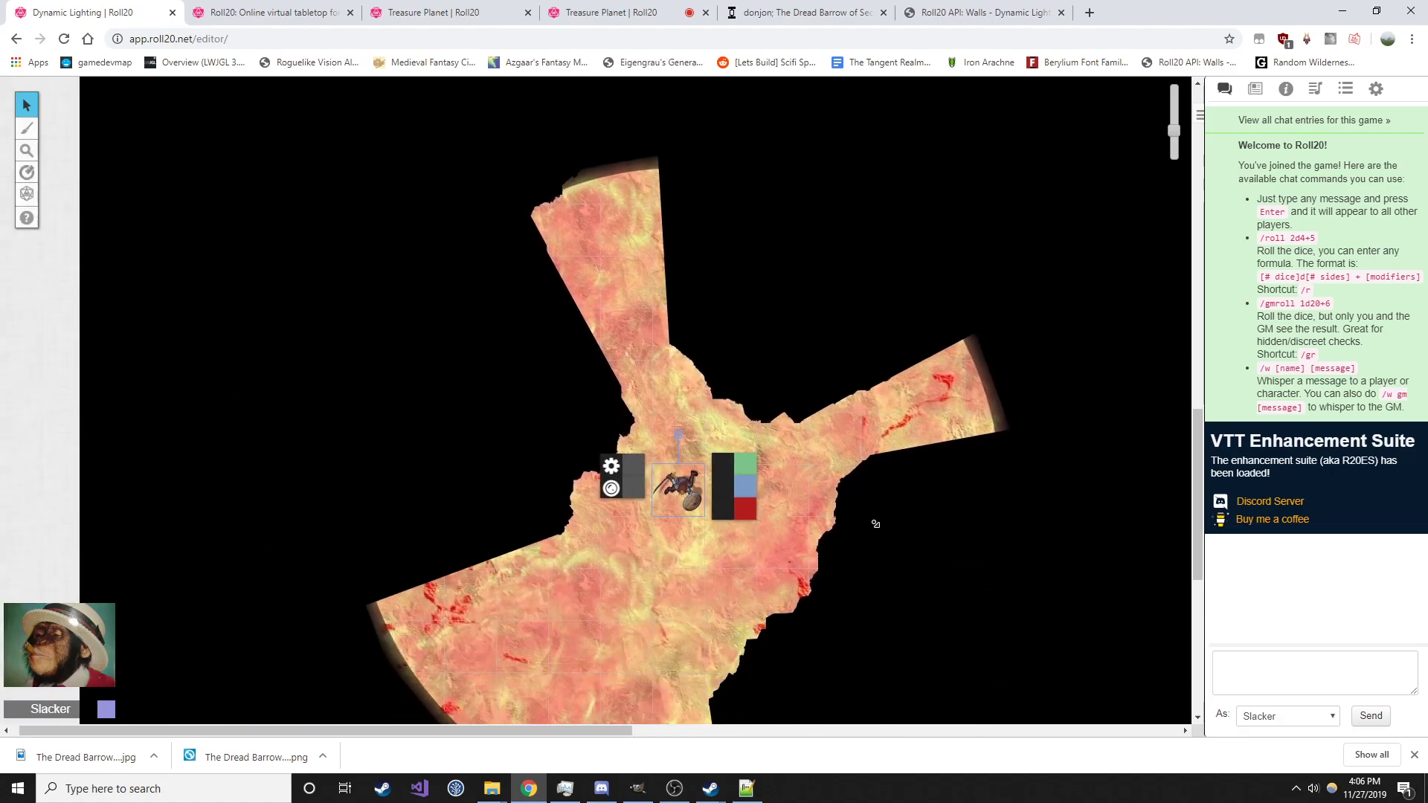
Walk the fighter token southwest through the large central cavern to its western side to test the vision walls
key("Left")
key("Left")
key("Down")
key("Down")
key("Down")
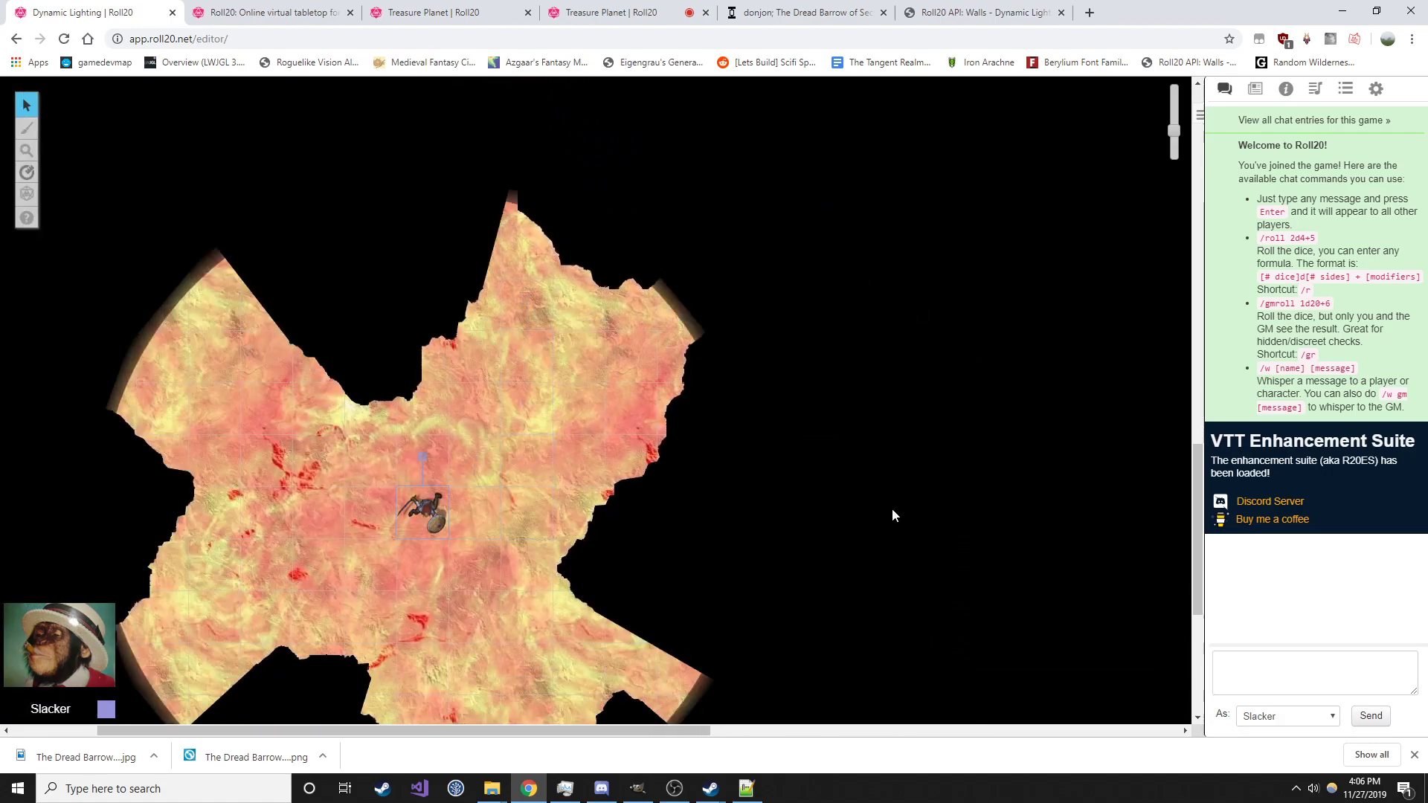
key("Left")
key("Left")
key("Down")
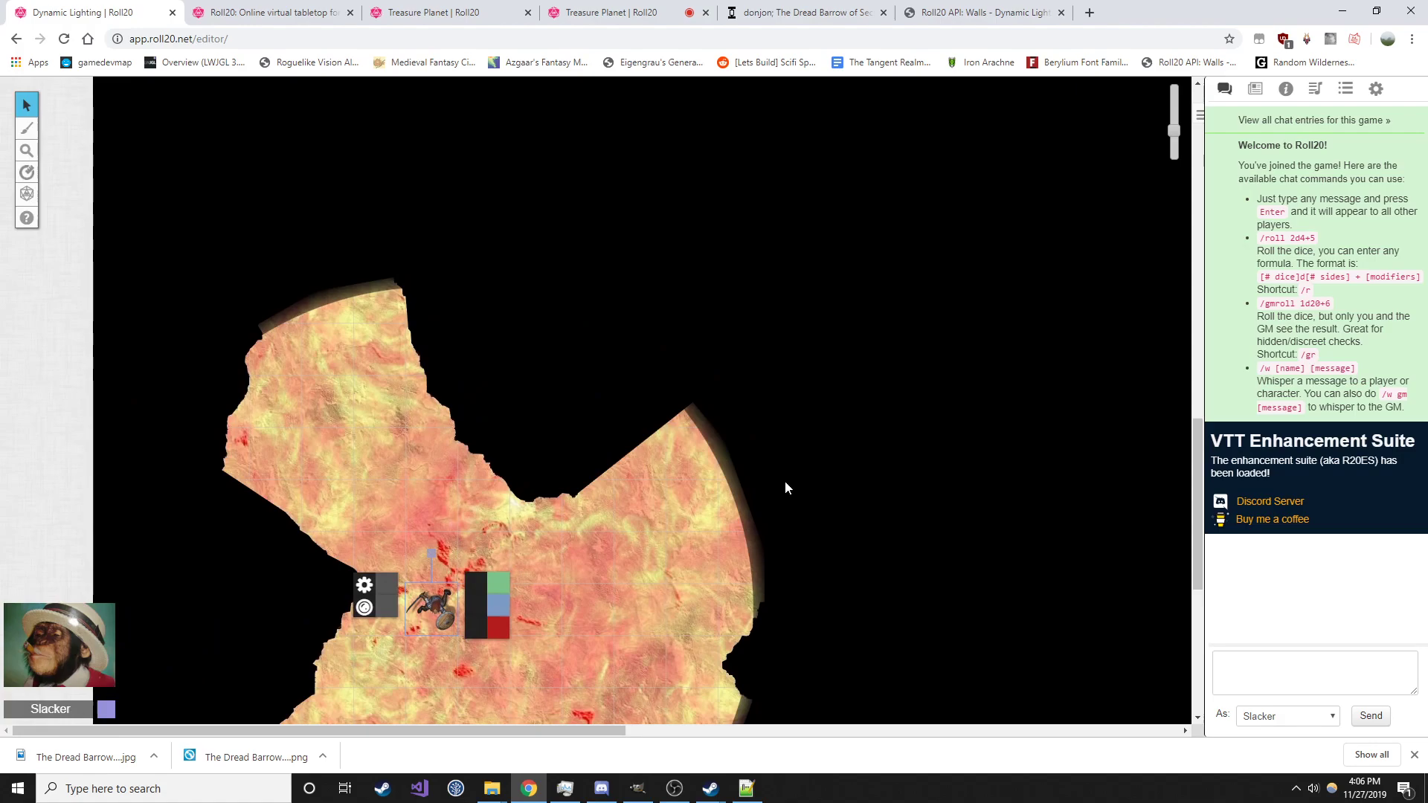
Walk the fighter token north from the large cavern through the narrow western corridor into the closed cave at its end
key("Up")
key("Up")
key("Left")
key("Up")
key("Up")
key("Left")
key("Up")
key("Up")
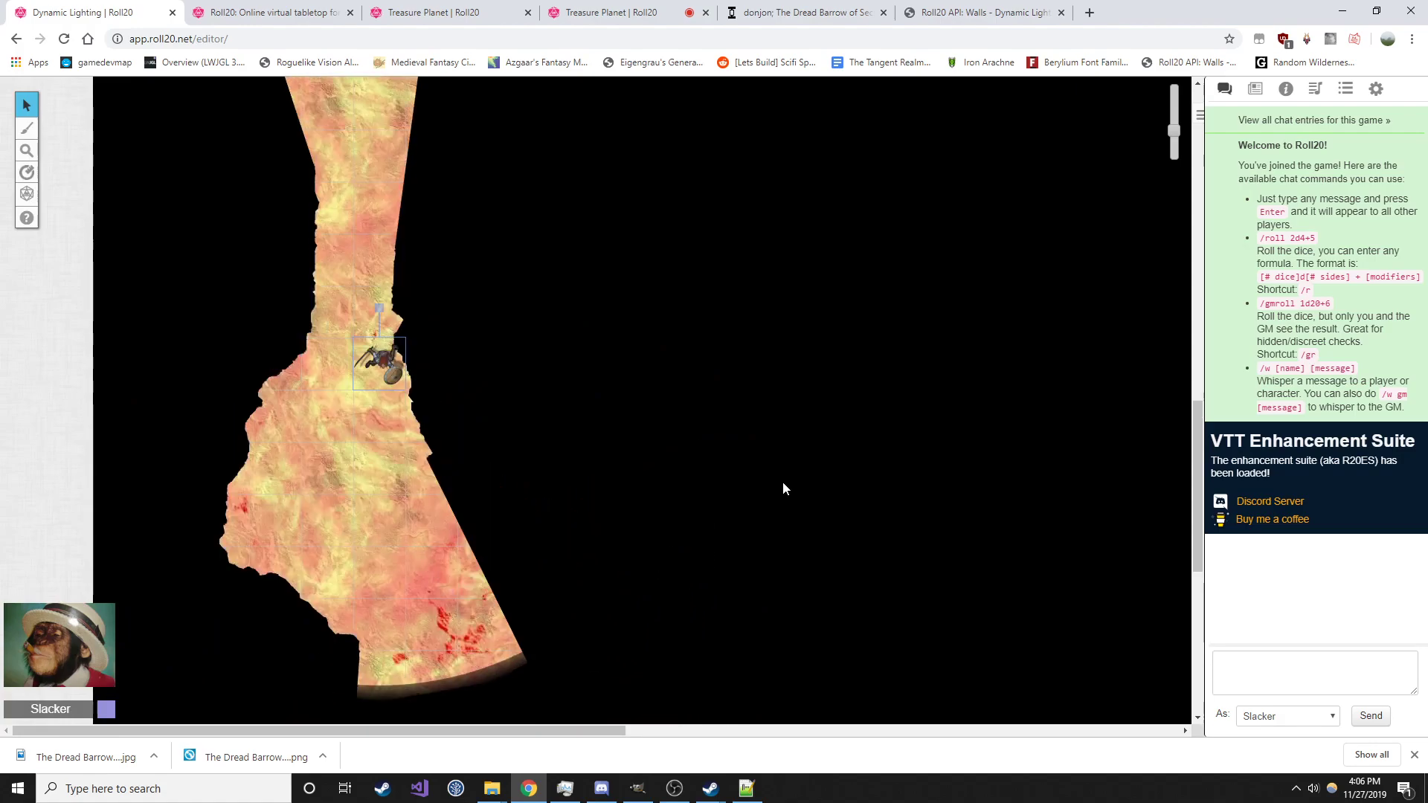
key("Up")
key("Right")
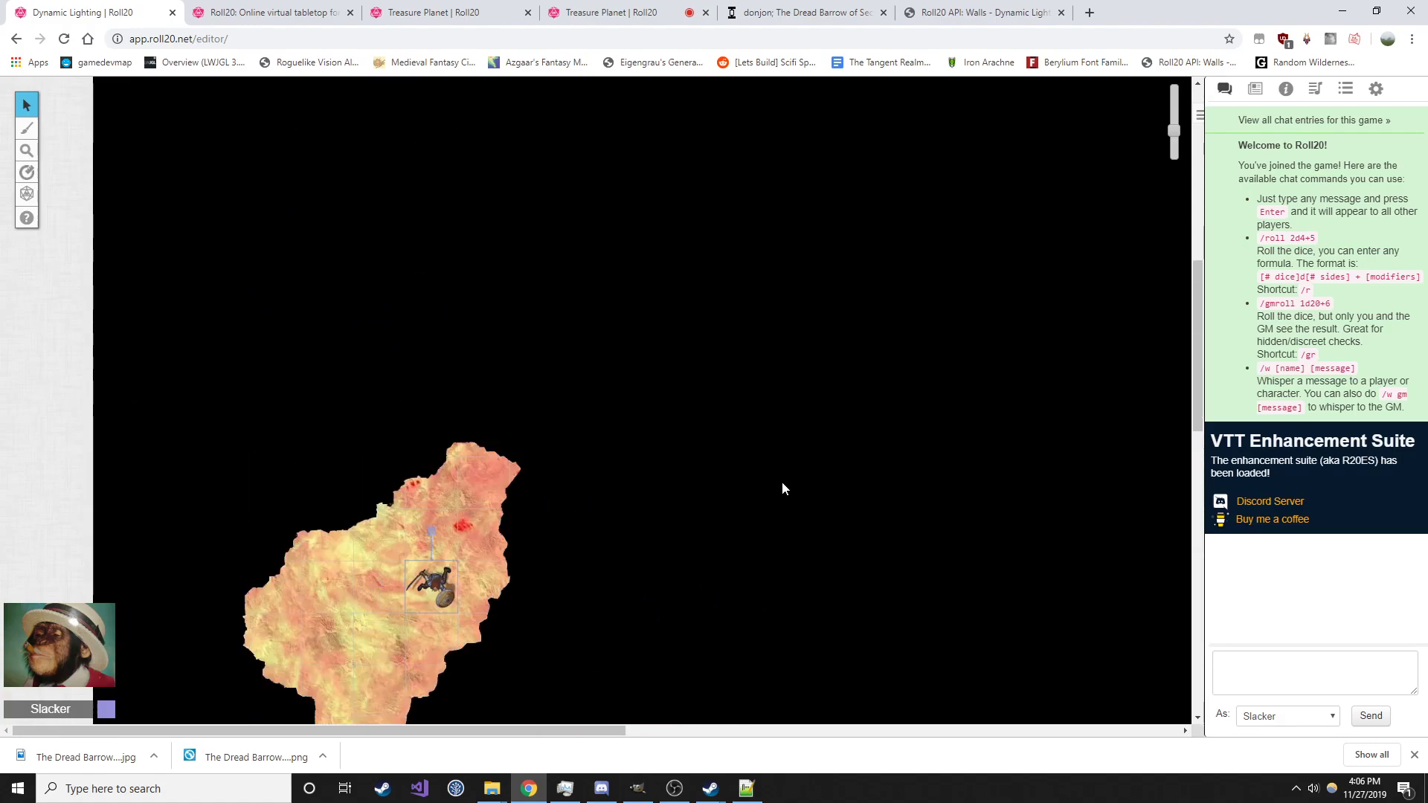
Walk the fighter token back southwest to the mouth of the corridor at the northern cave's southern end
key("Left")
key("Left")
key("Down")
key("Down")
key("Right")
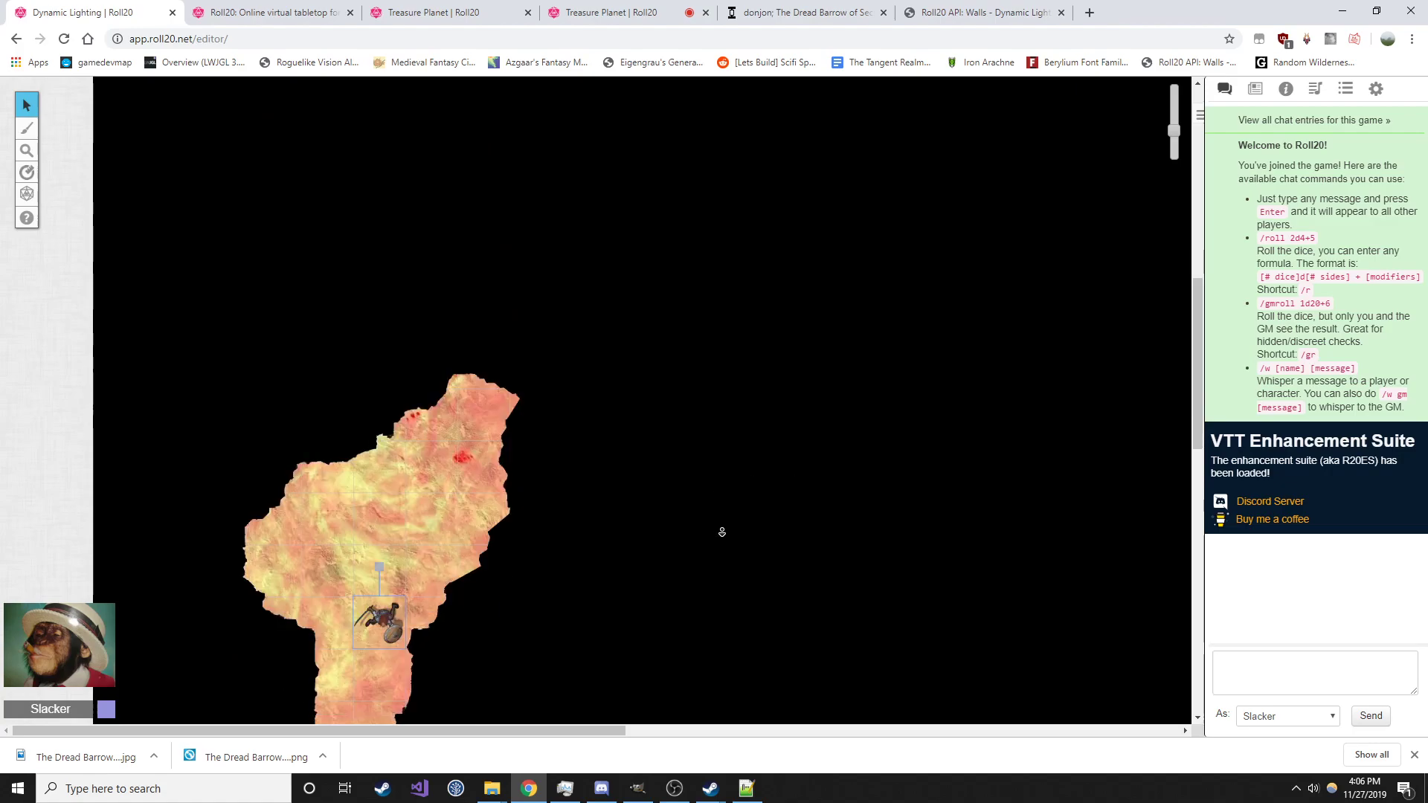
scroll(722, 532, "down", 5)
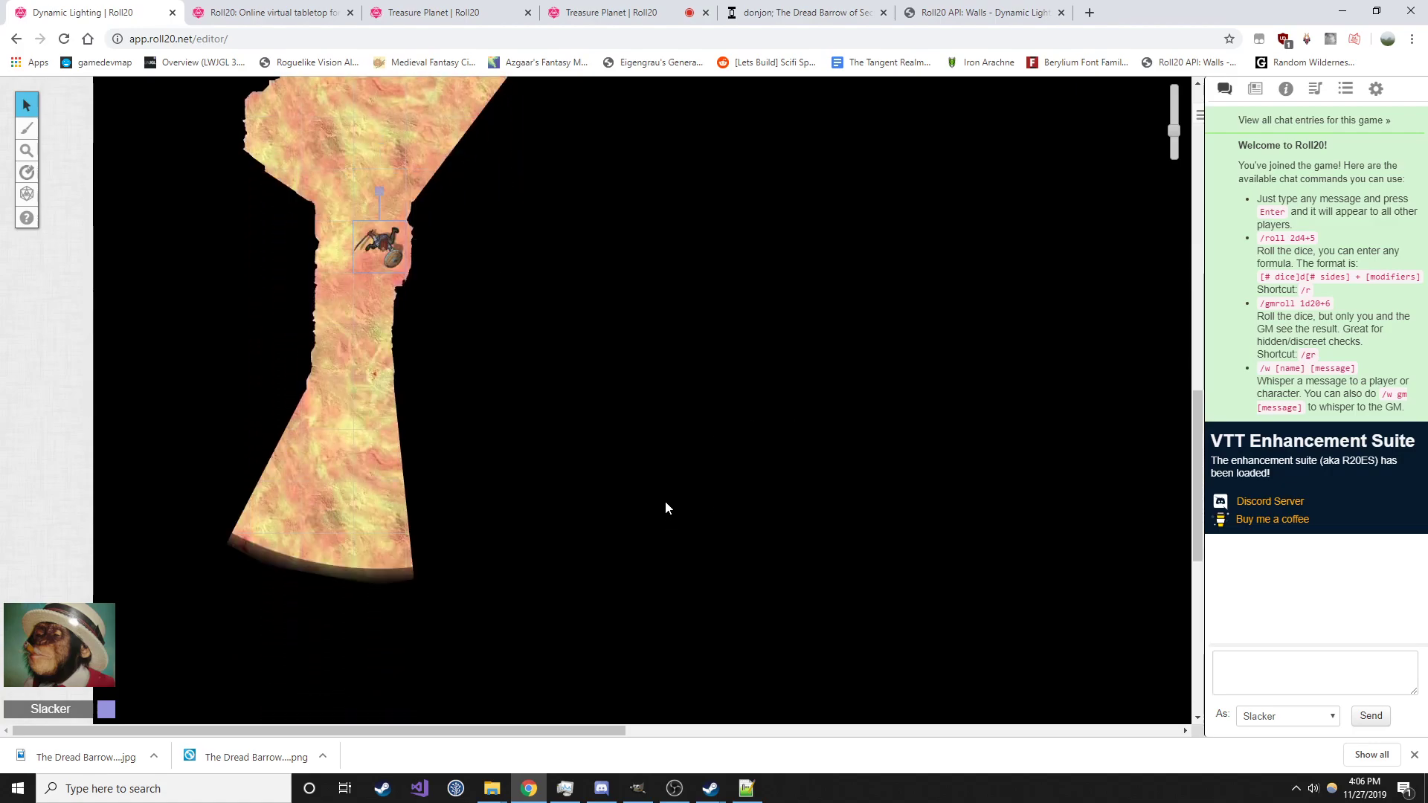
scroll(665, 502, "up", 2)
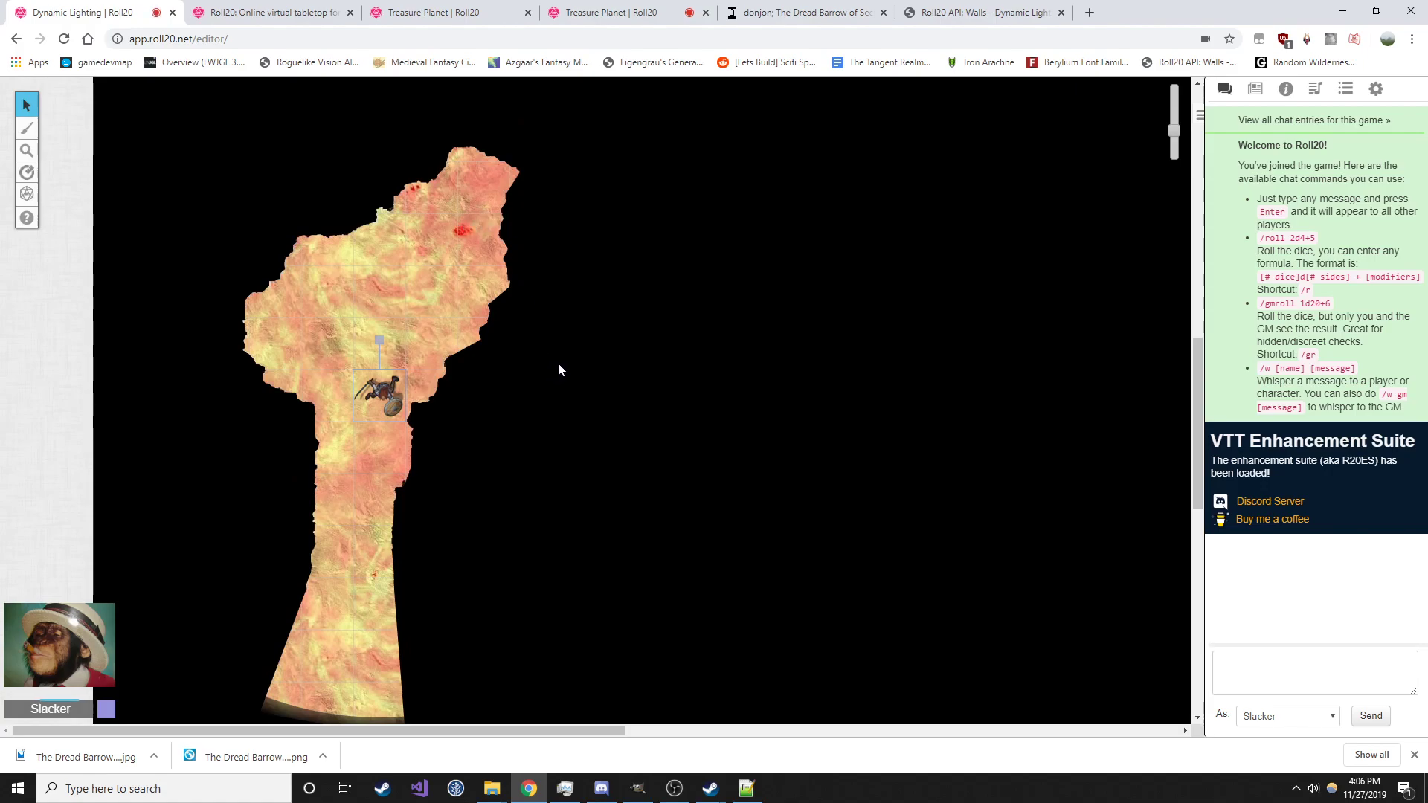
scroll(559, 370, "down", 2)
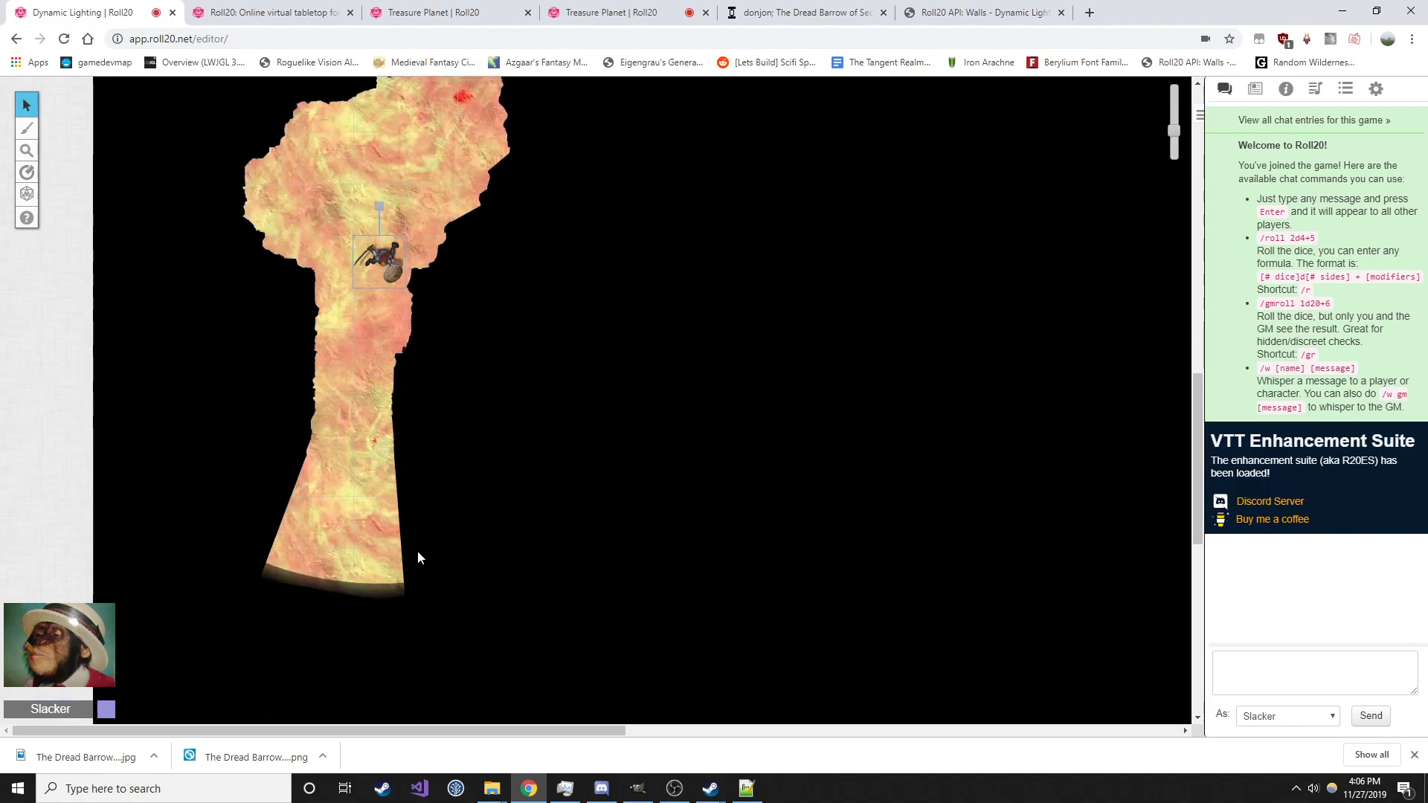
scroll(541, 415, "up", 4)
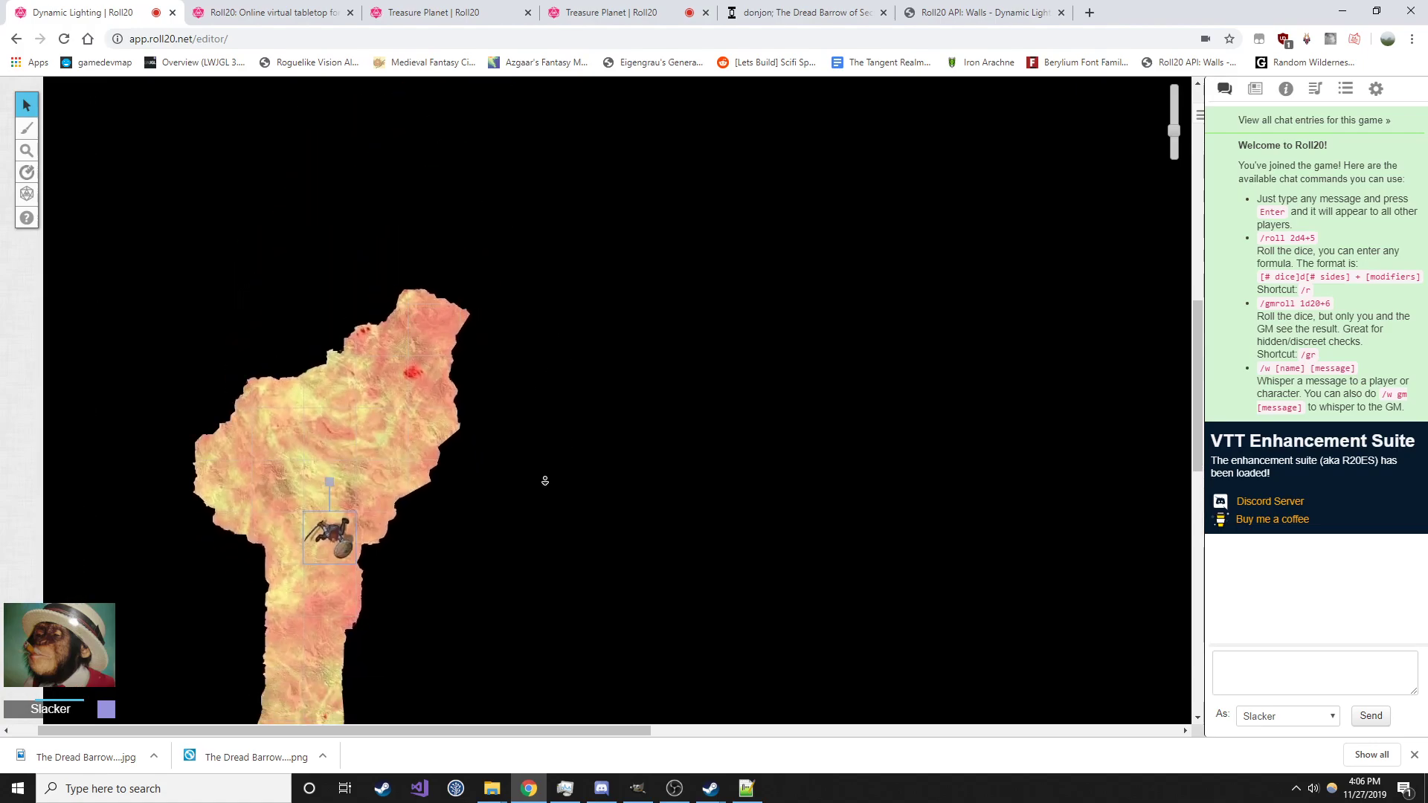
scroll(542, 484, "down", 2)
scroll(580, 409, "right", 3)
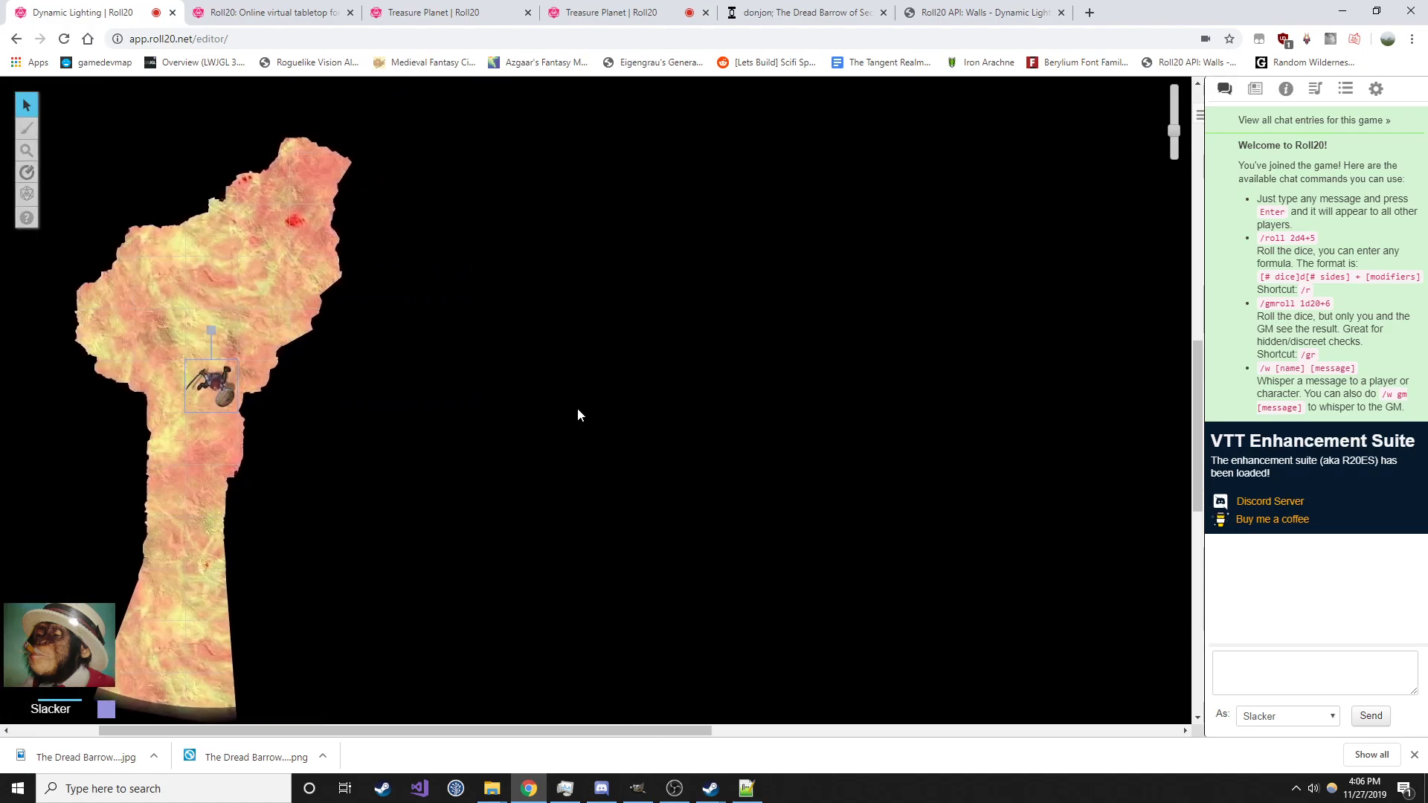